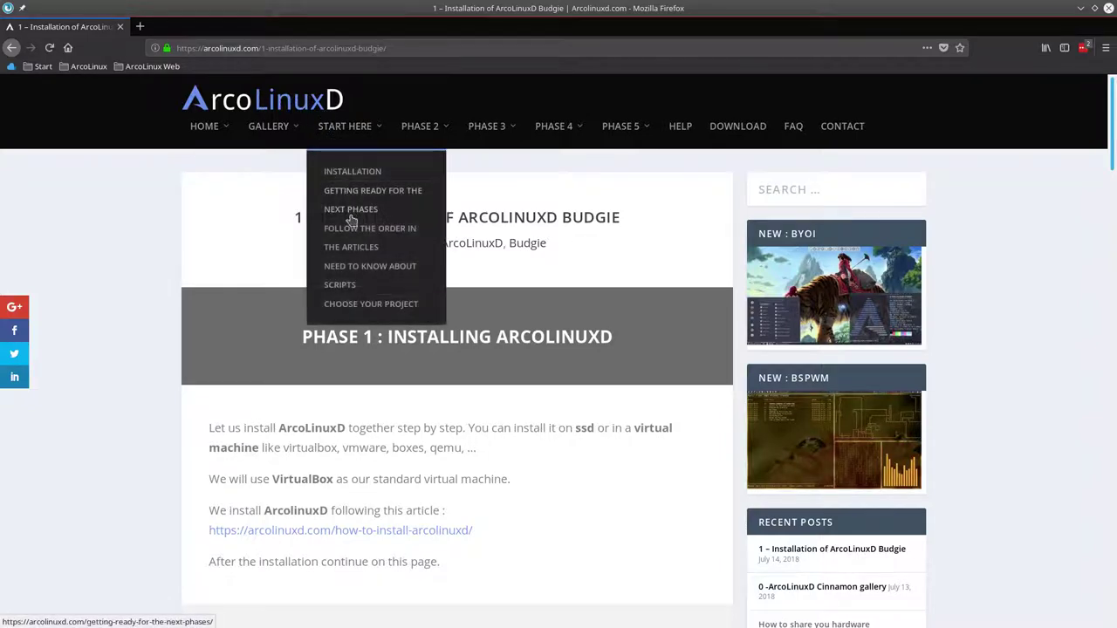
# - Read the Budgie installation article through Phase 4, highlighting the mentions of more software and the FUN script in the Nemesis section
pyautogui.scroll(-5, 377, 425)
pyautogui.scroll(-10, 288, 384)
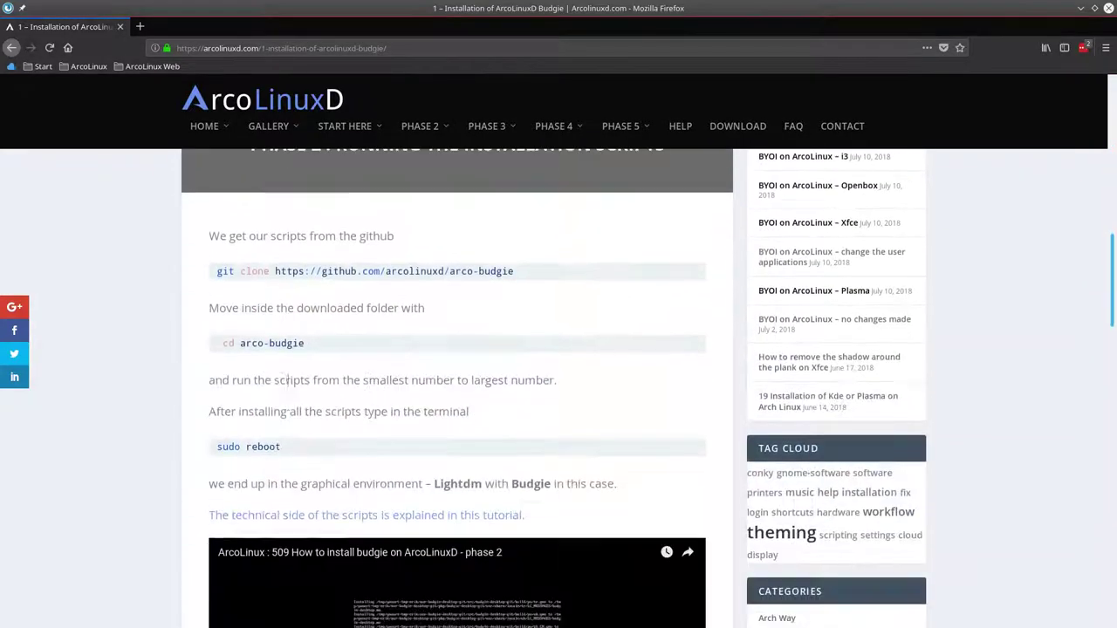
pyautogui.scroll(-6, 295, 447)
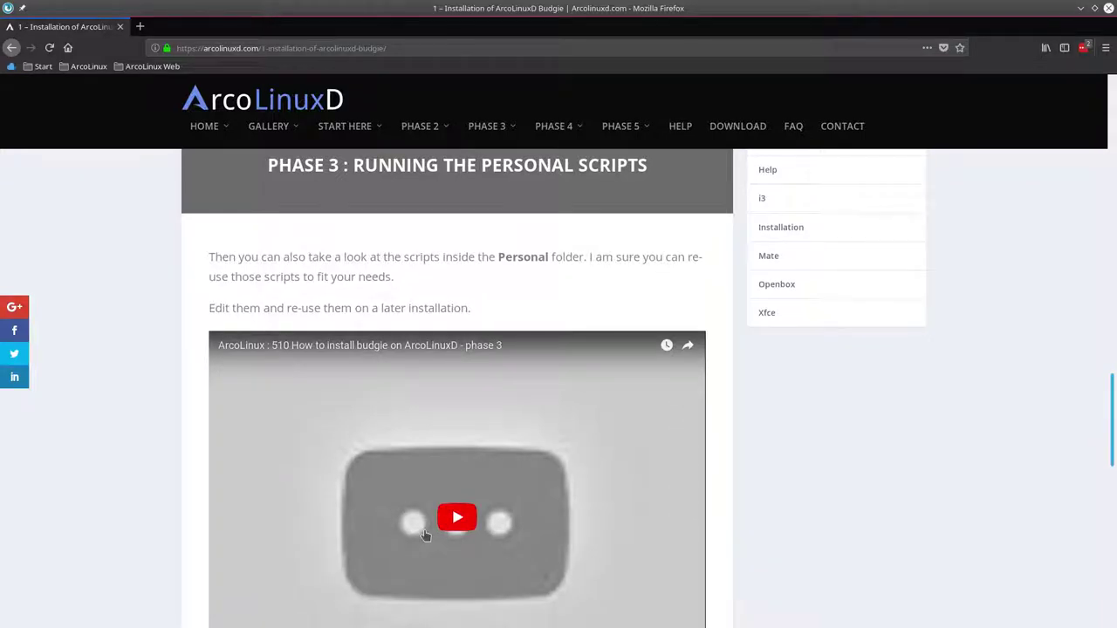
pyautogui.scroll(-5, 425, 535)
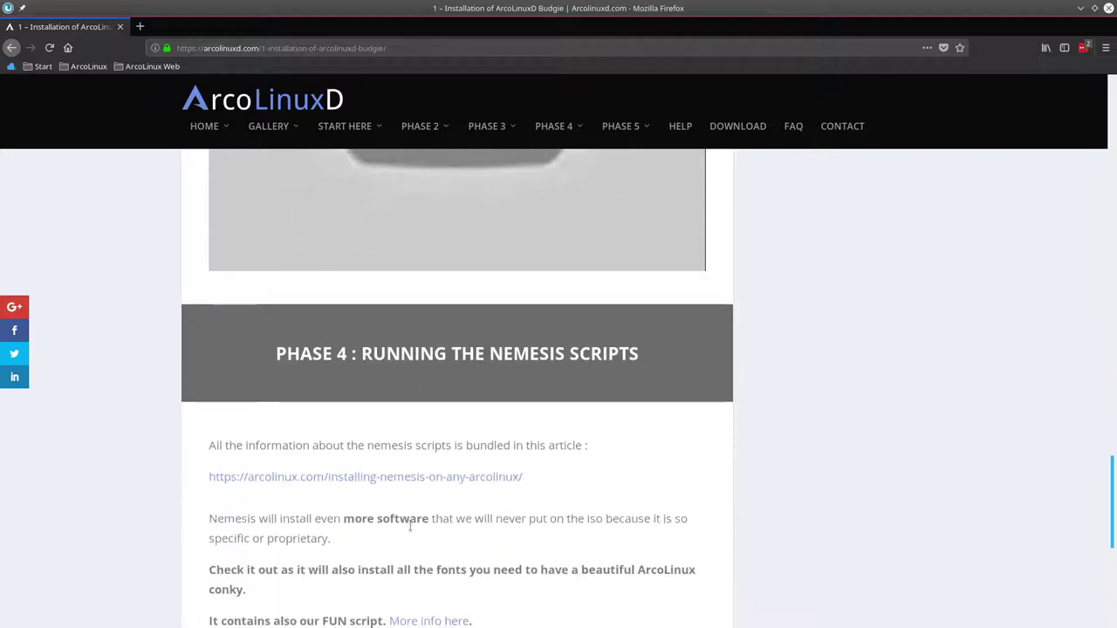
pyautogui.scroll(-2, 410, 526)
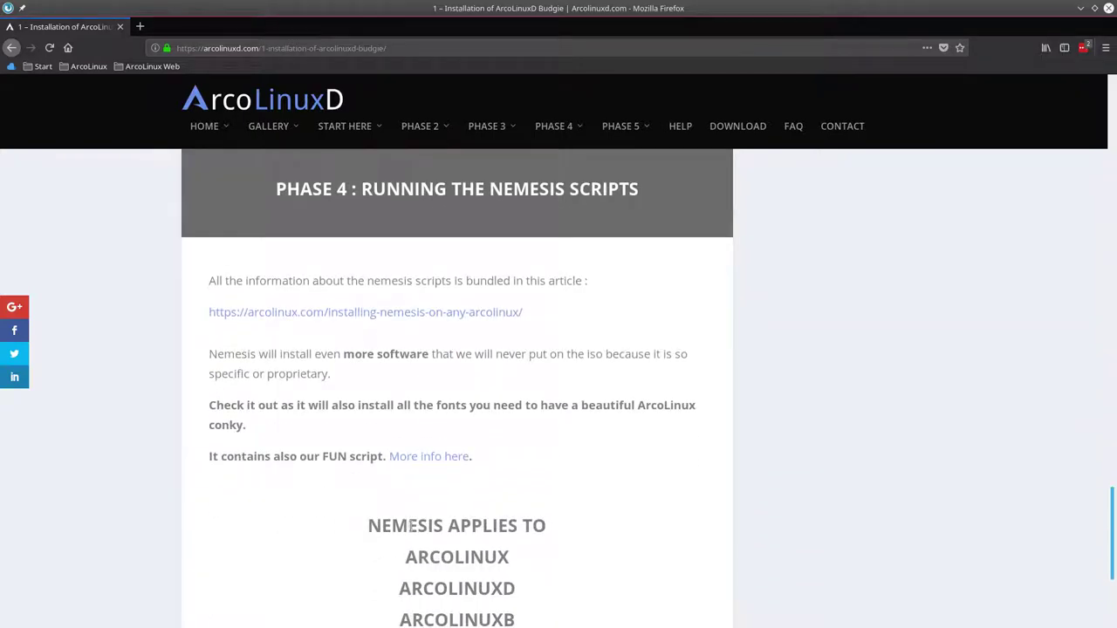
pyautogui.scroll(-1, 410, 526)
pyautogui.scroll(1, 409, 528)
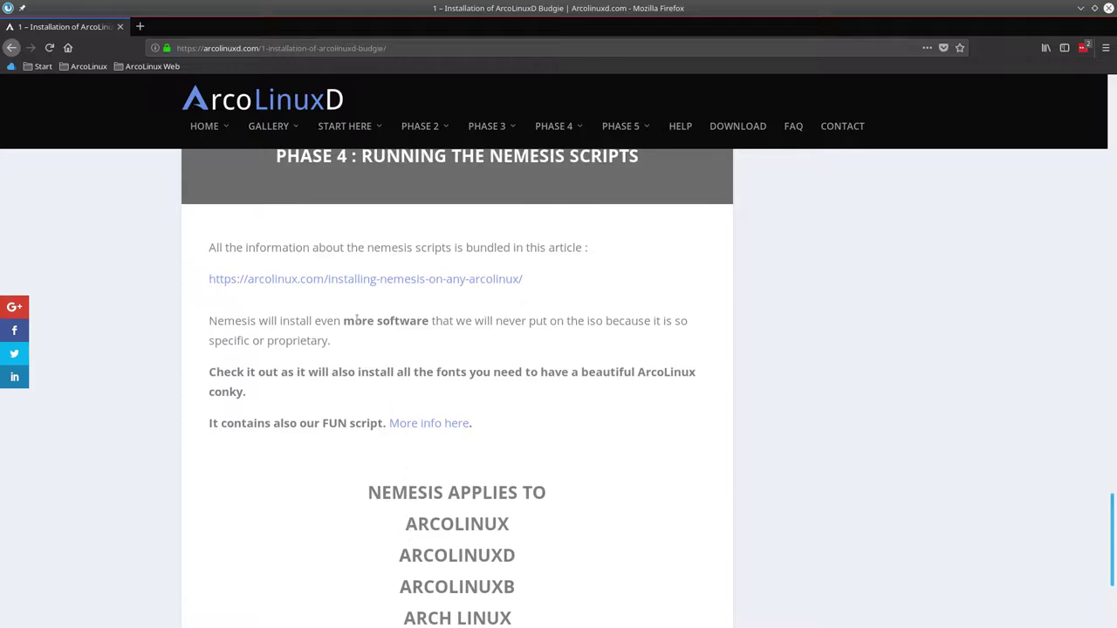
pyautogui.moveTo(355, 320); pyautogui.dragTo(419, 321)
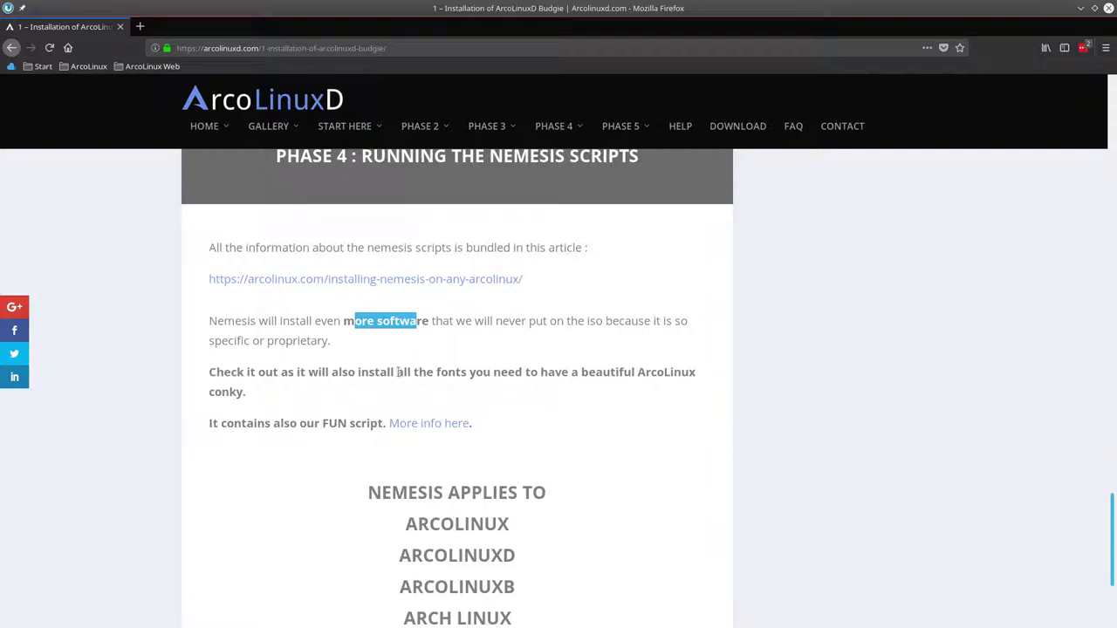
pyautogui.moveTo(328, 422); pyautogui.dragTo(375, 426)
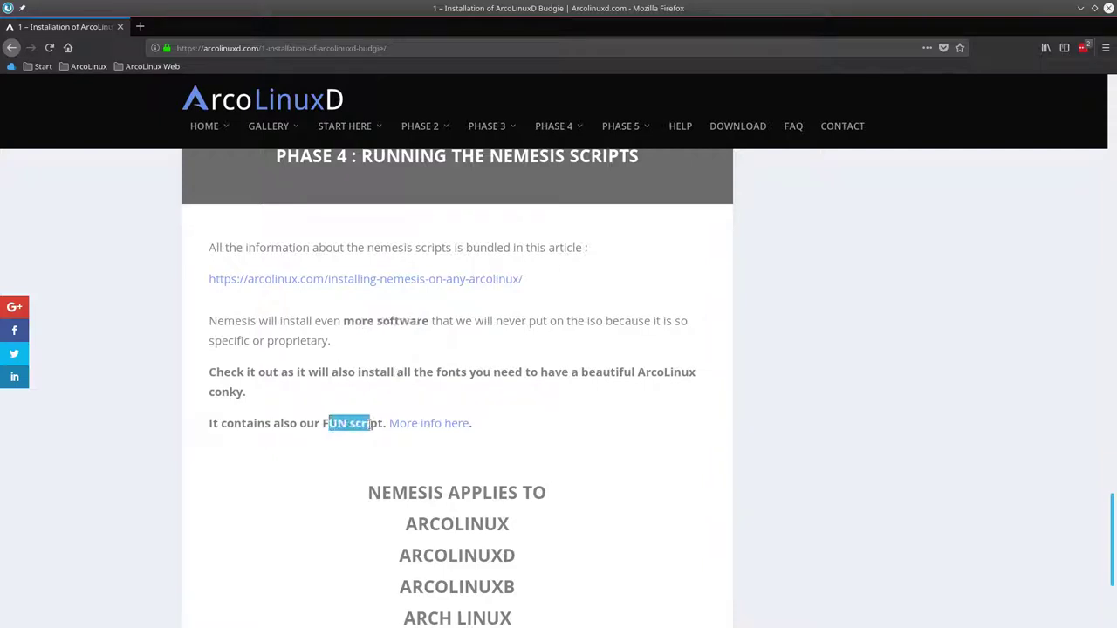
pyautogui.scroll(-2, 367, 480)
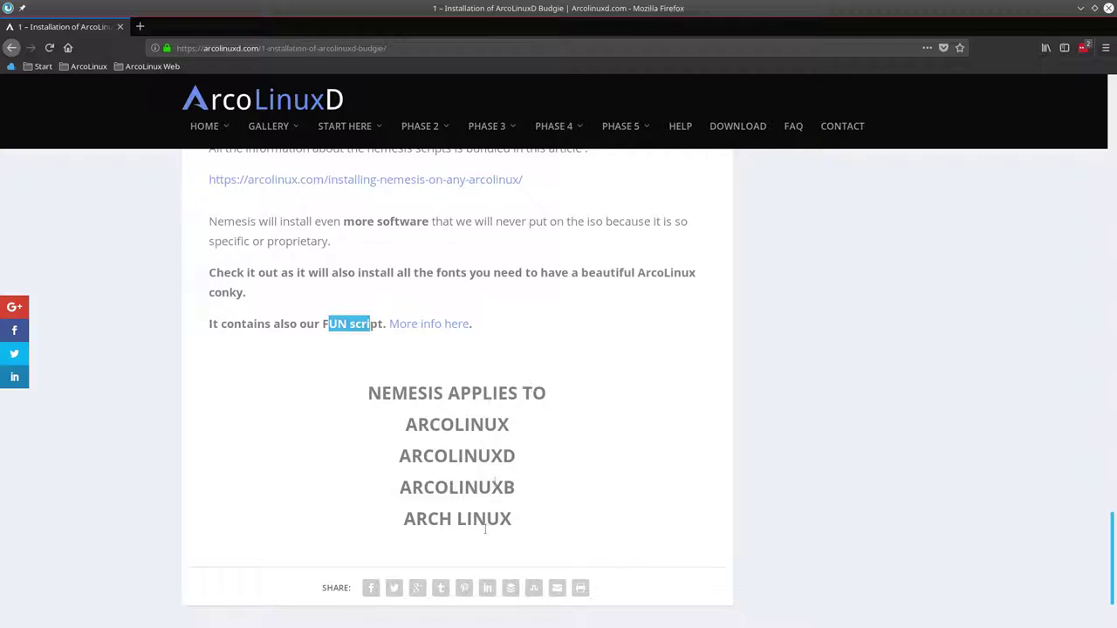
pyautogui.scroll(5, 443, 474)
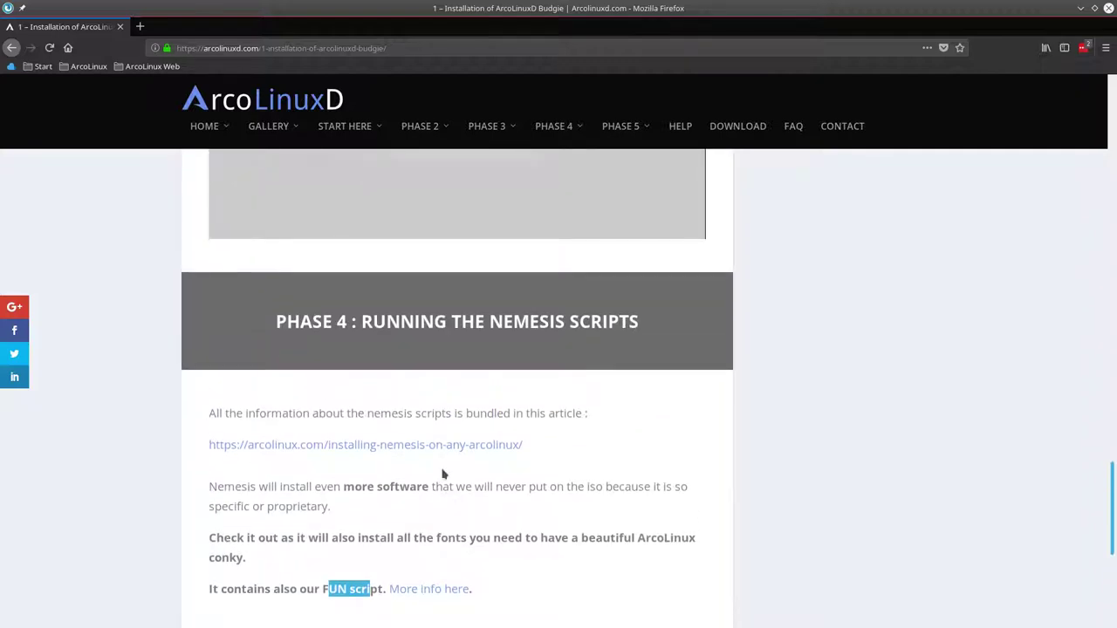
# - Open the linked article on installing Nemesis on any ArcoLinux and read what its scripts install, down to the embedded video
pyautogui.click(510, 446)
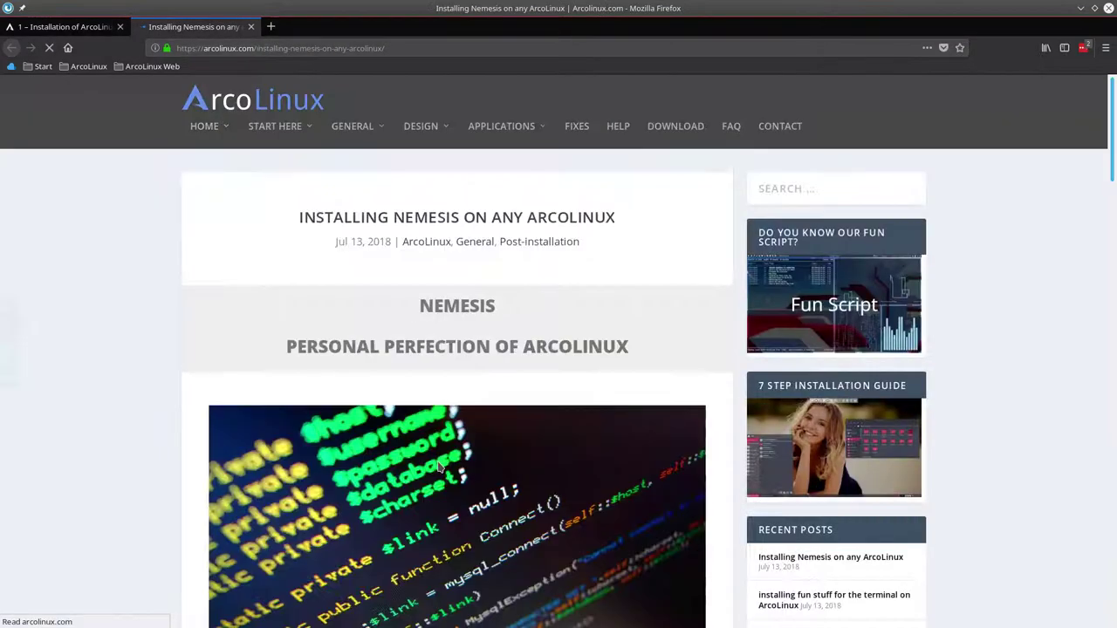
pyautogui.scroll(-6, 375, 445)
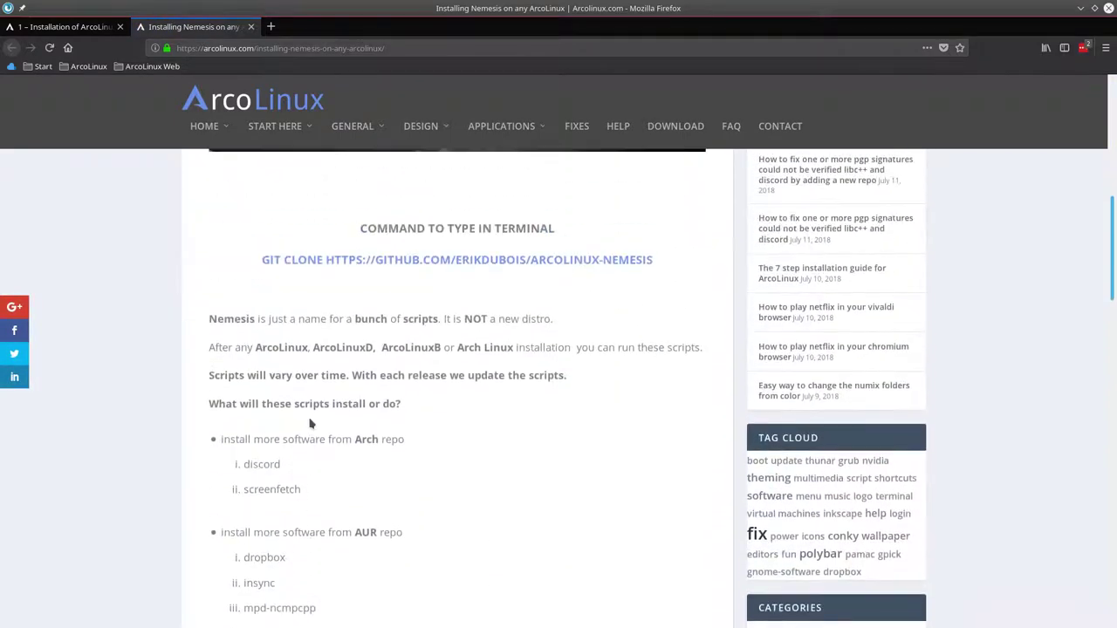
pyautogui.scroll(-3, 310, 423)
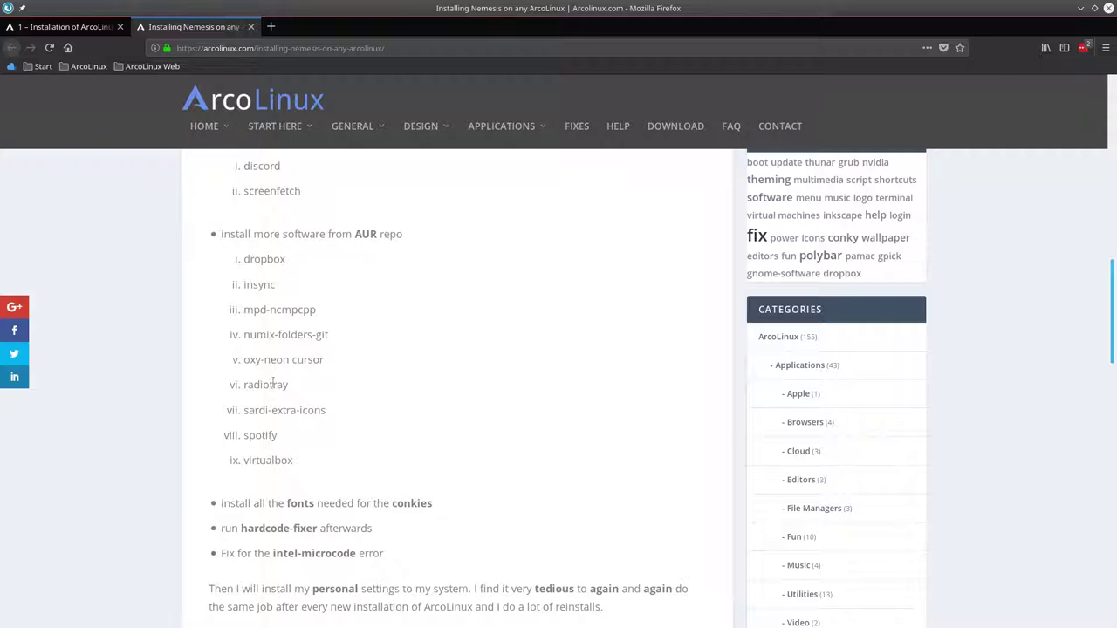
pyautogui.scroll(-4, 275, 349)
pyautogui.scroll(-4, 274, 378)
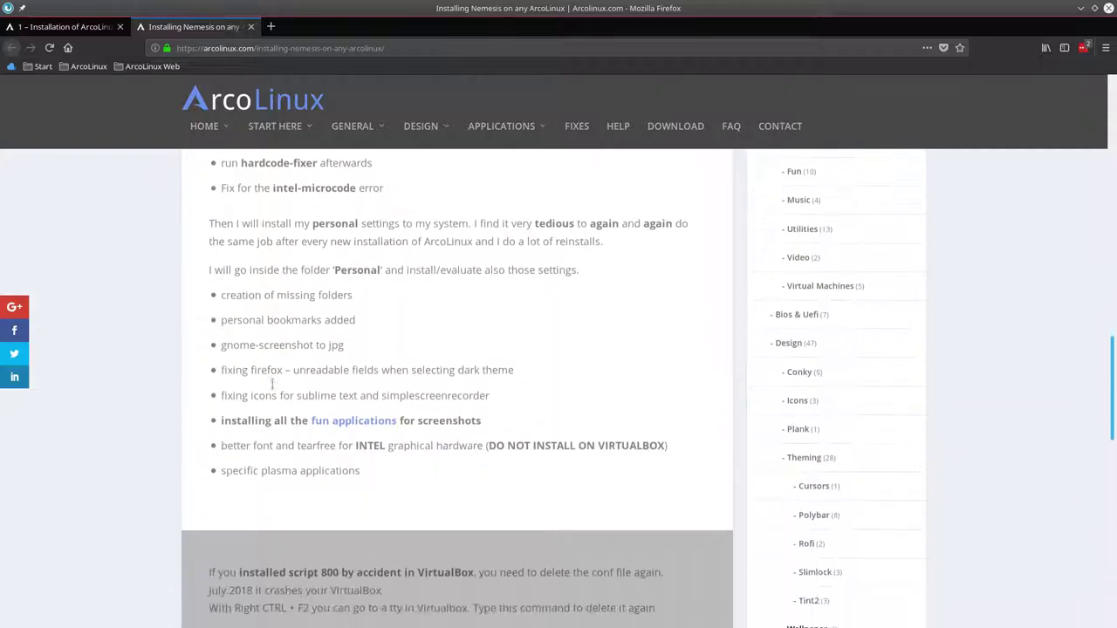
pyautogui.scroll(-3, 272, 389)
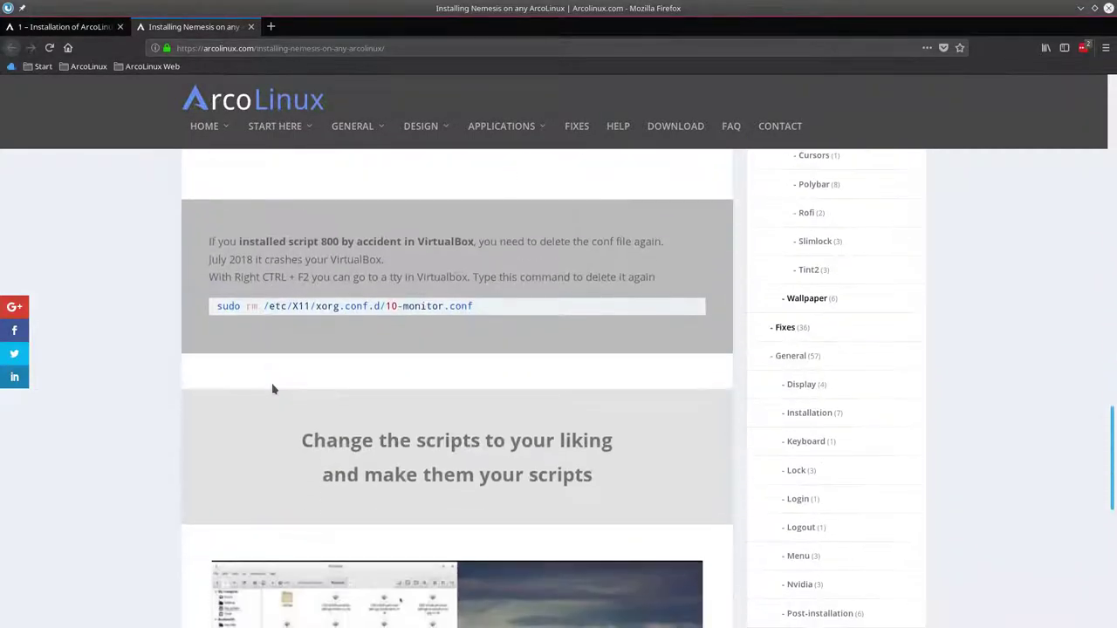
pyautogui.scroll(-3, 190, 408)
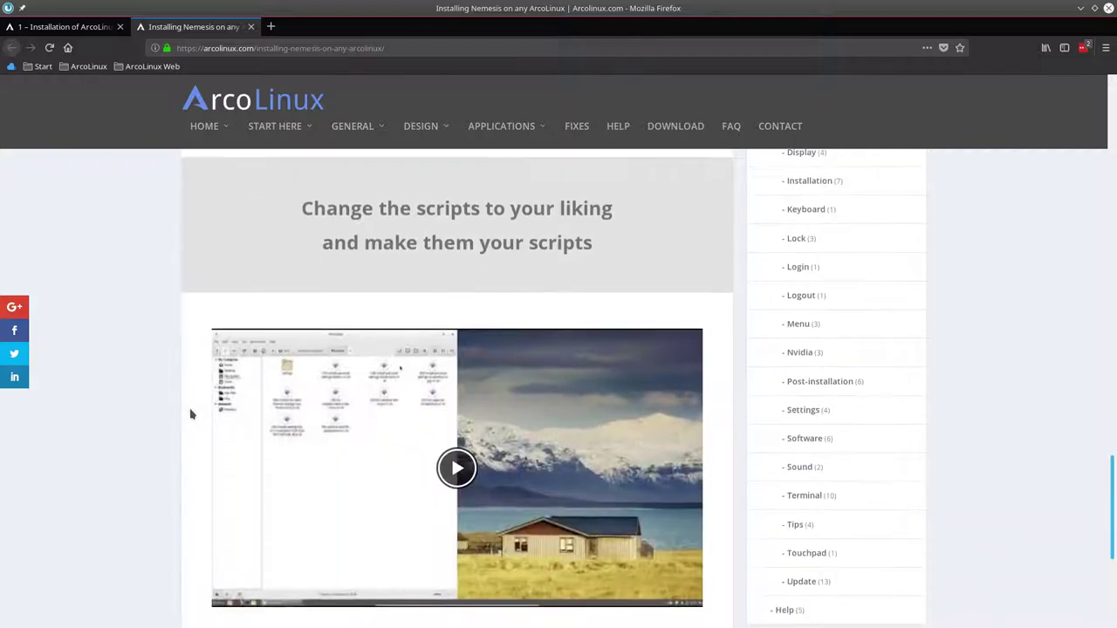
# - Start the embedded Nemesis installation video briefly, pause it and dismiss its suggested videos
pyautogui.click(412, 453)
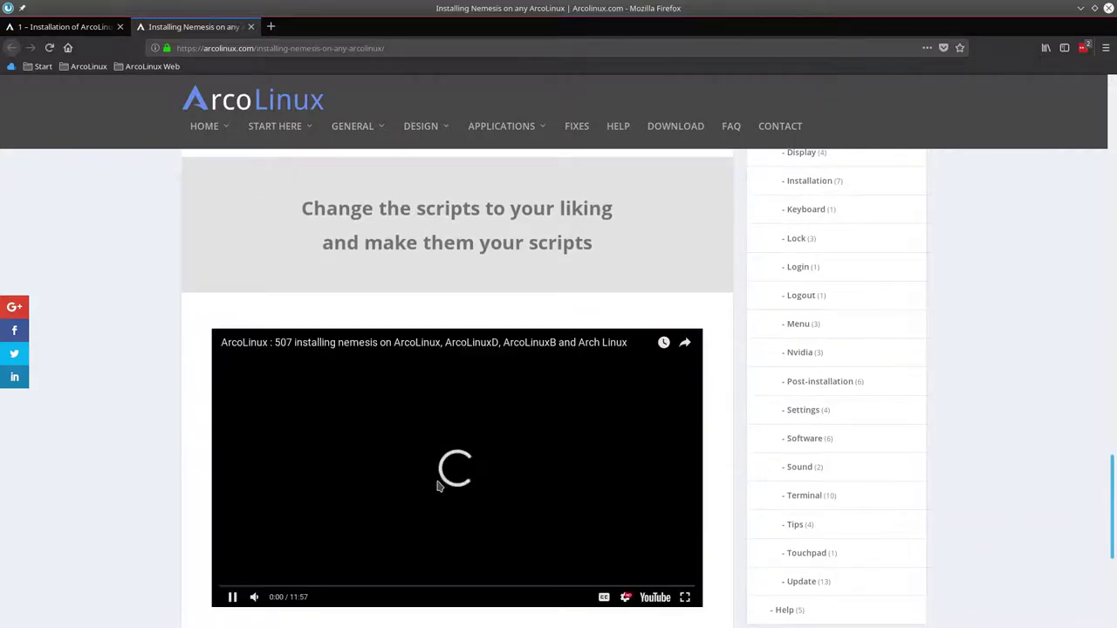
pyautogui.click(233, 598)
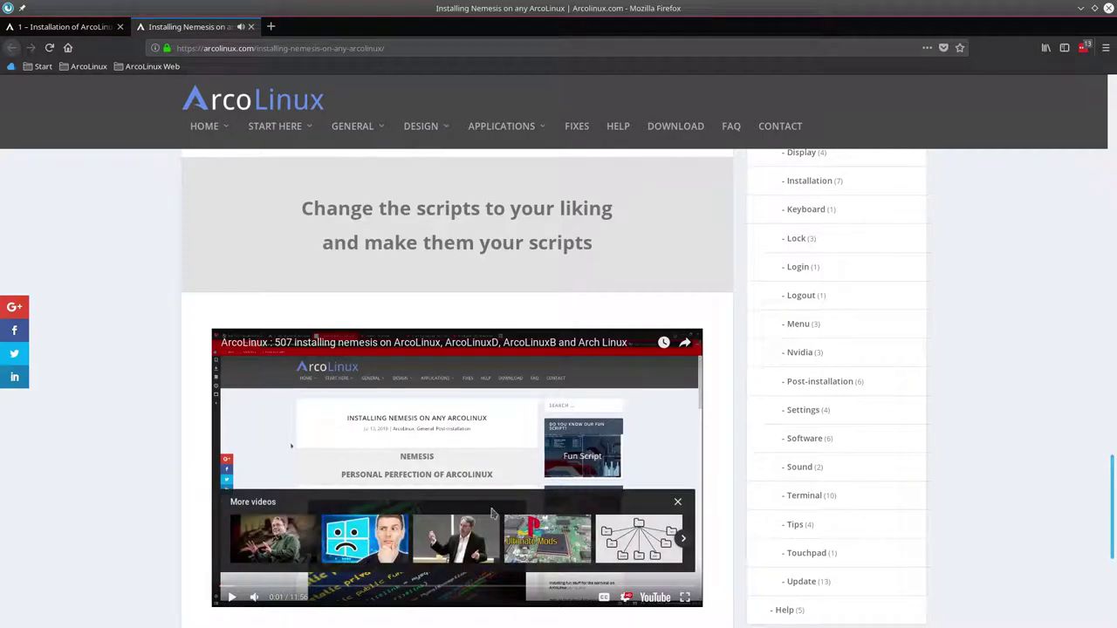
pyautogui.click(678, 505)
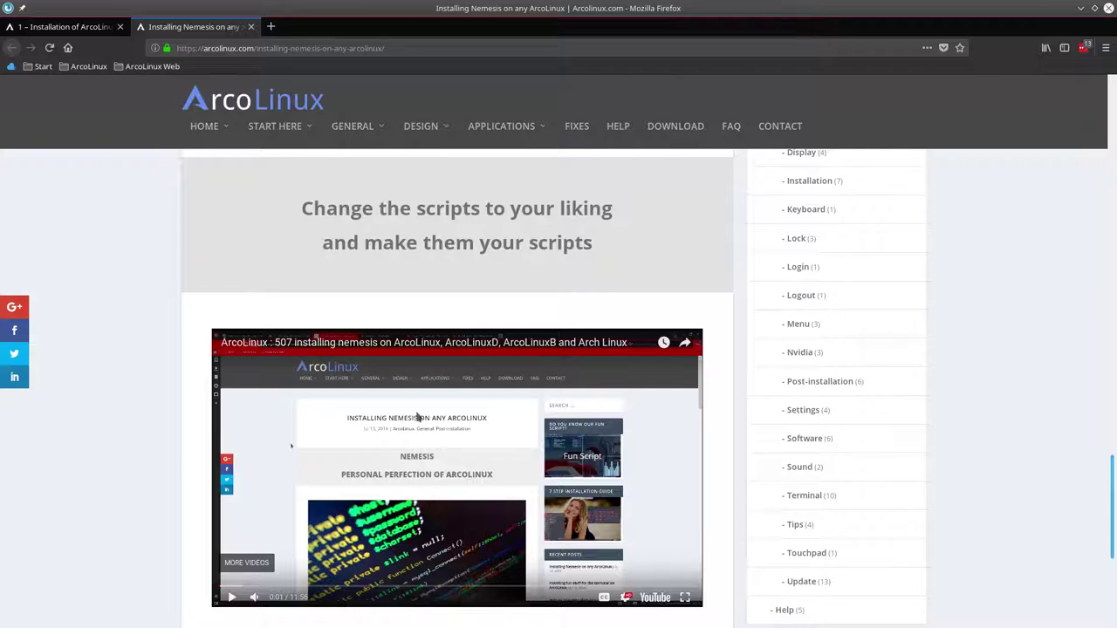
# - Look back over the Nemesis article and its application categories, and close the article to return to the Budgie installation page
pyautogui.scroll(10, 414, 413)
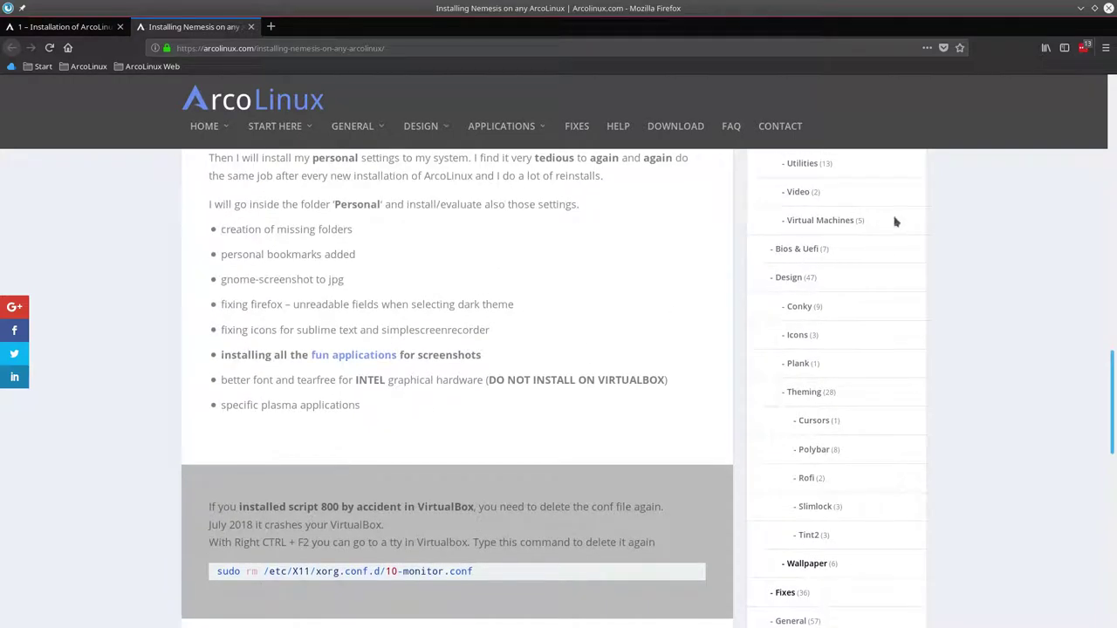
pyautogui.moveTo(500, 128)
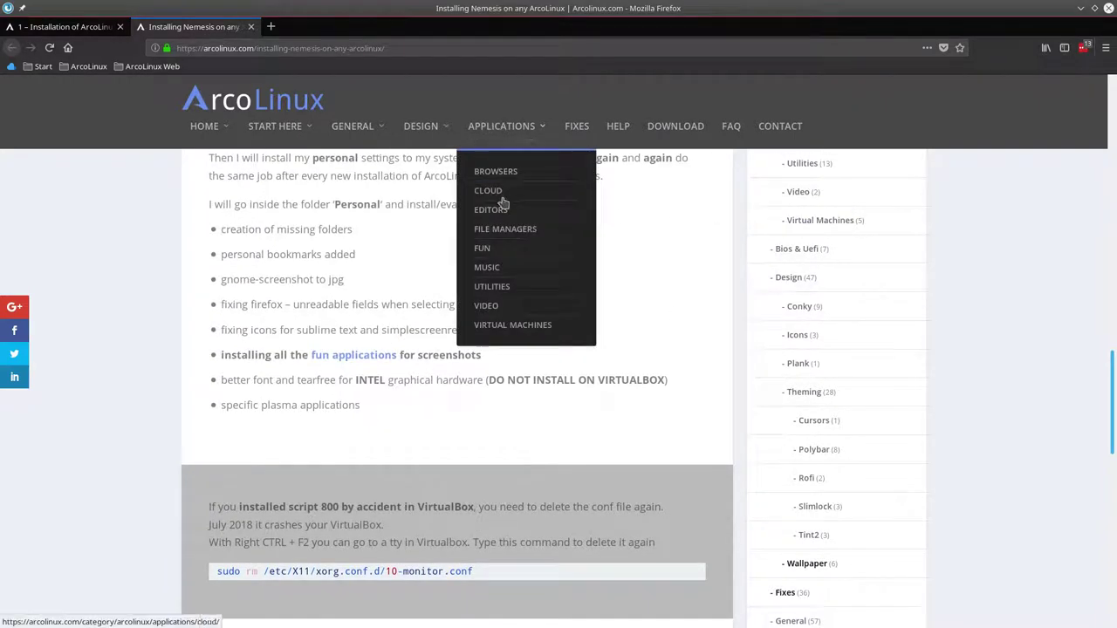
pyautogui.click(250, 27)
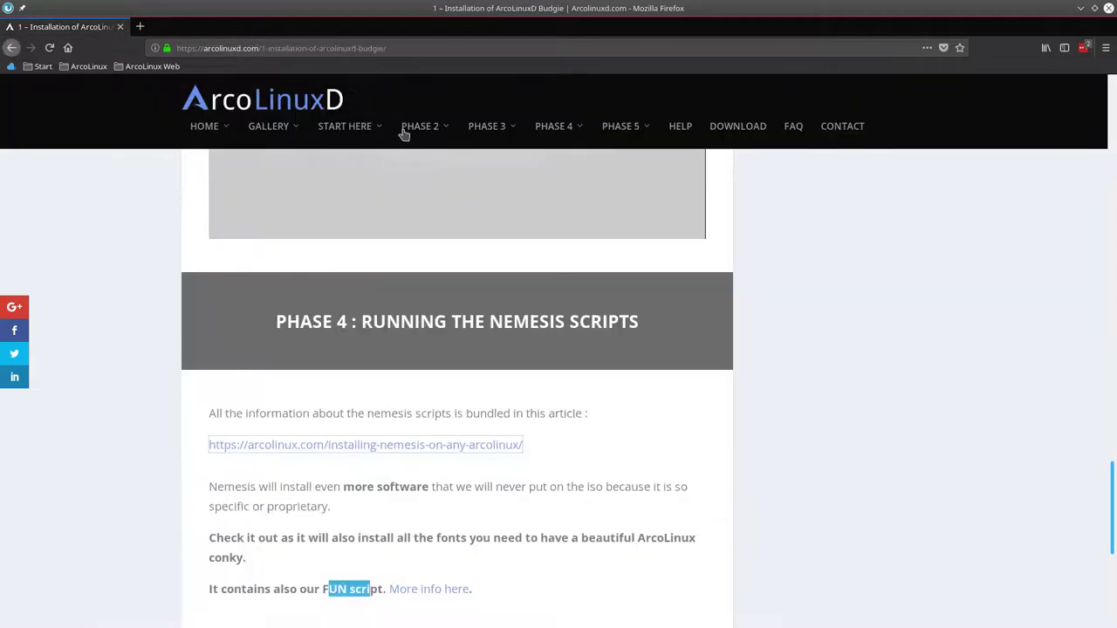
# - Open the Budgie Gallery page from the Phase 3 Budgie entries and view its screenshots and first-impression video
pyautogui.moveTo(488, 126)
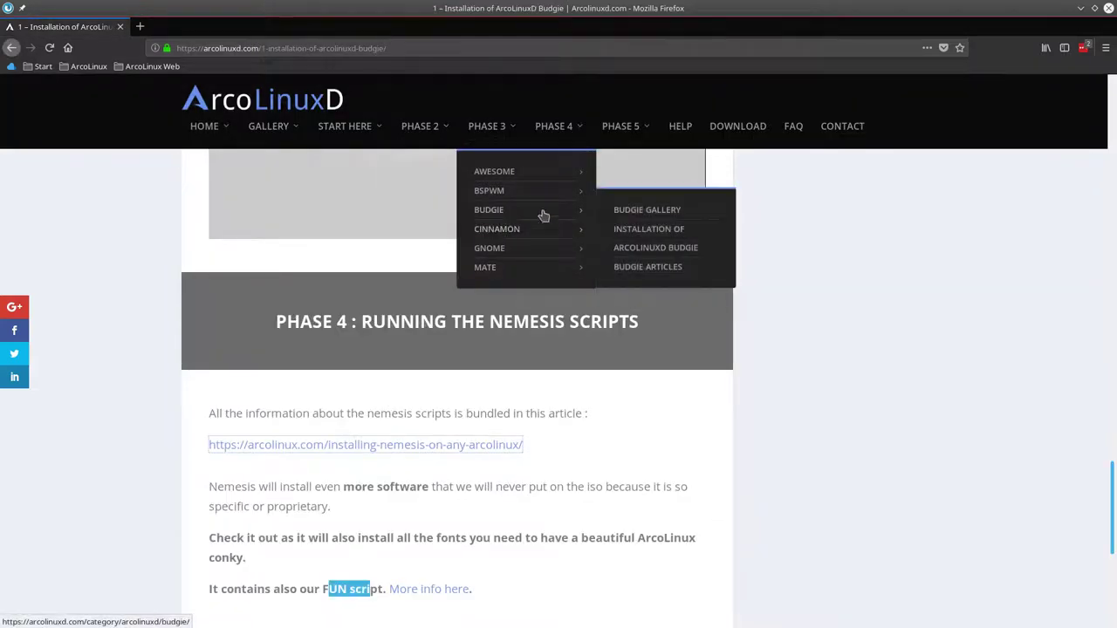
pyautogui.click(631, 212)
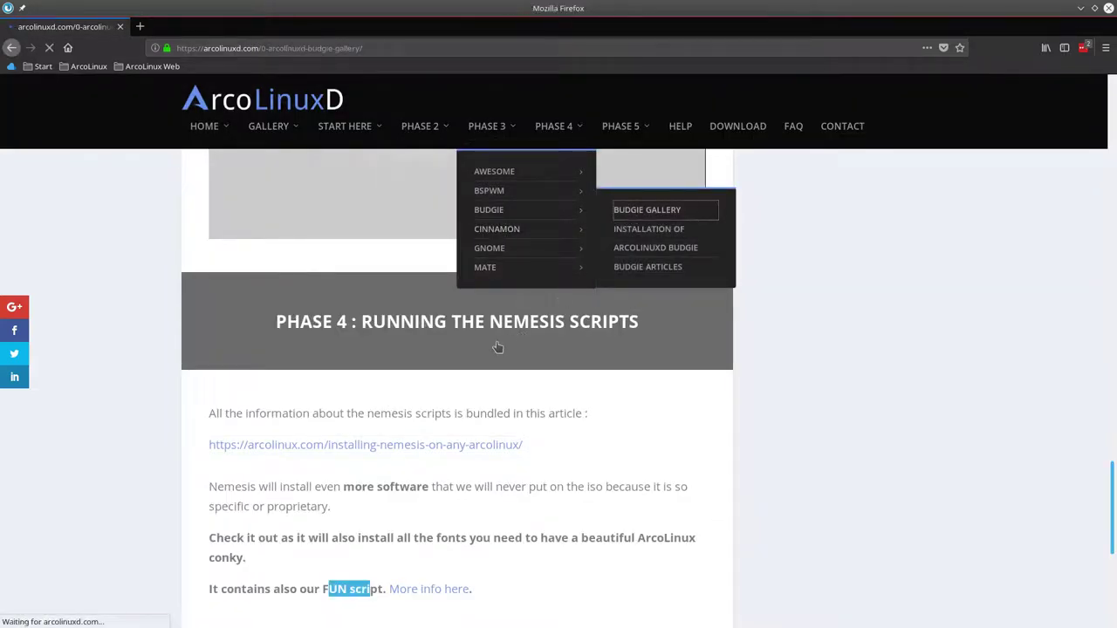
pyautogui.scroll(-2, 474, 361)
pyautogui.scroll(-2, 474, 360)
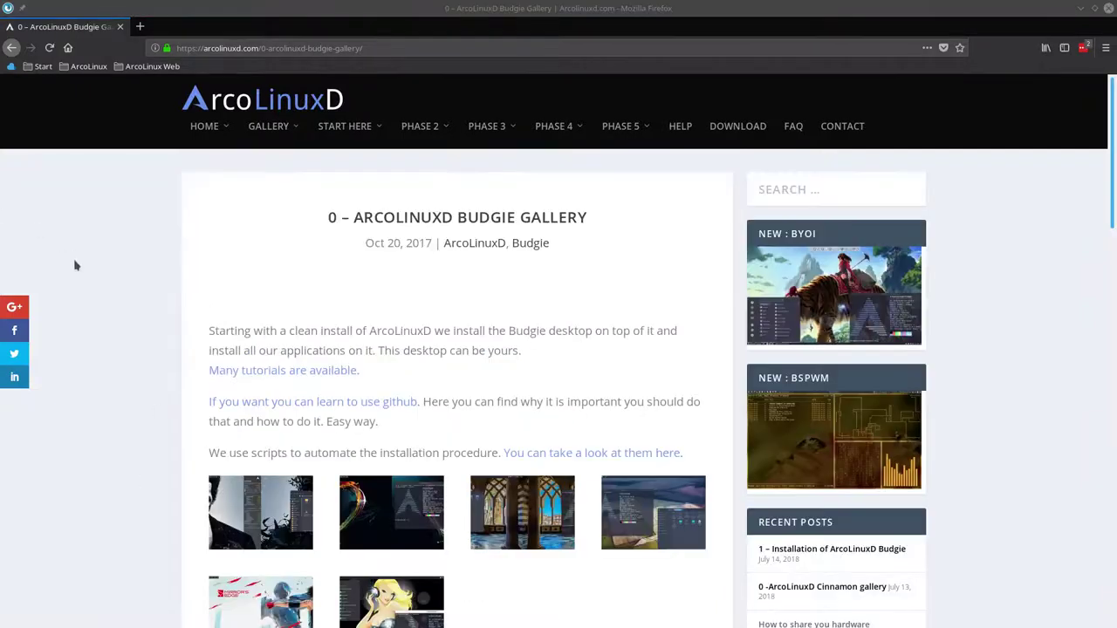
pyautogui.scroll(-3, 137, 339)
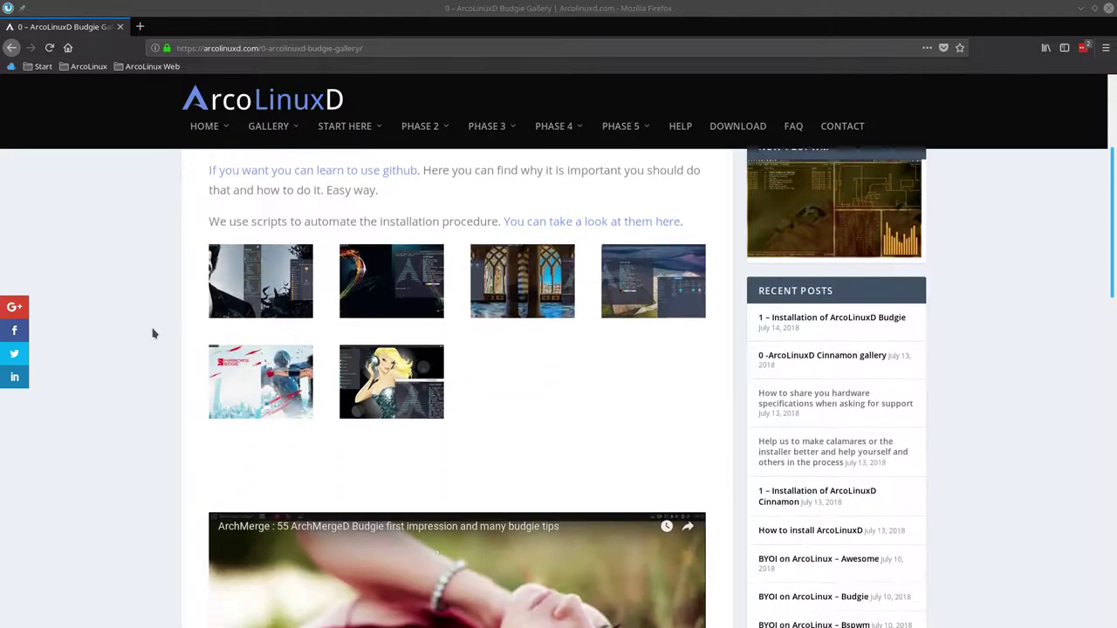
pyautogui.scroll(-2, 253, 327)
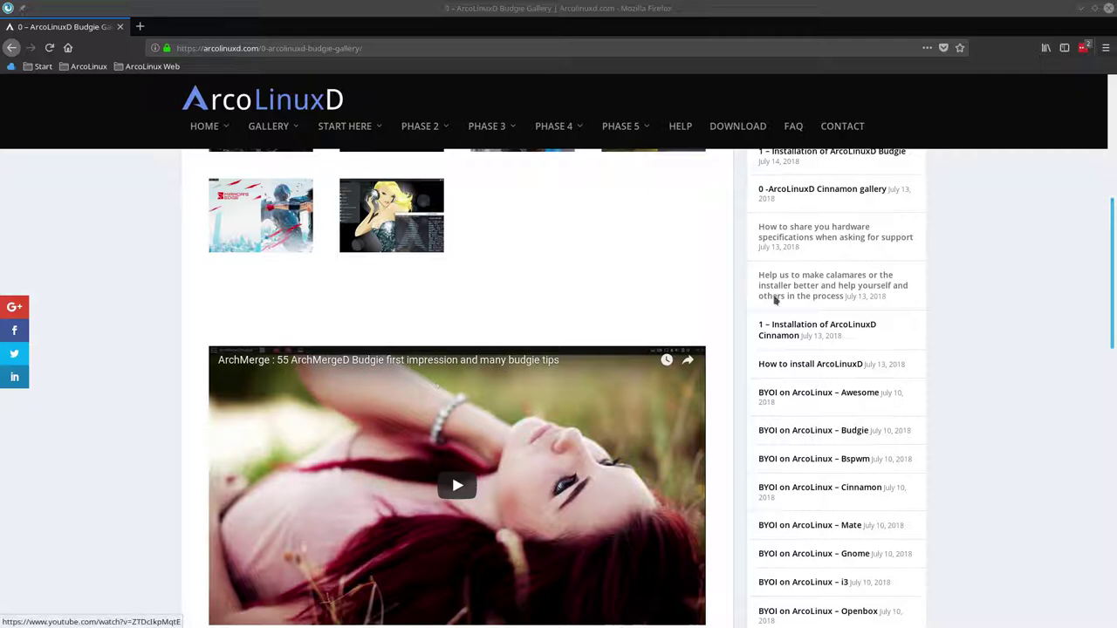
# - Switch from the browser to the Budgie desktop and review the installed applications category by category, from Accessories to Other
pyautogui.press('super+h')
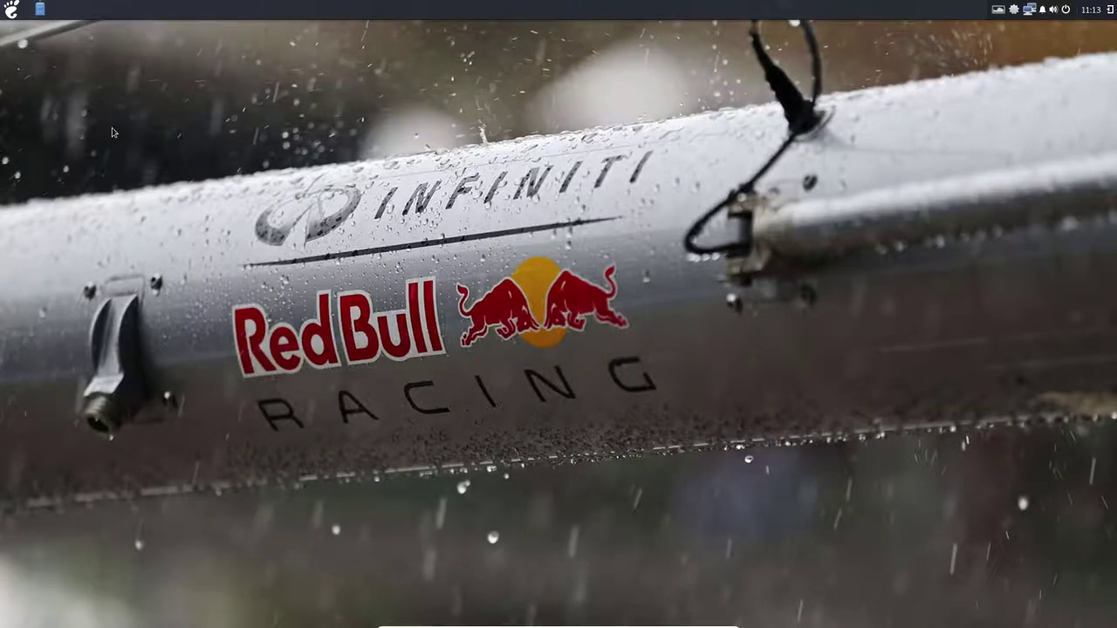
pyautogui.click(11, 9)
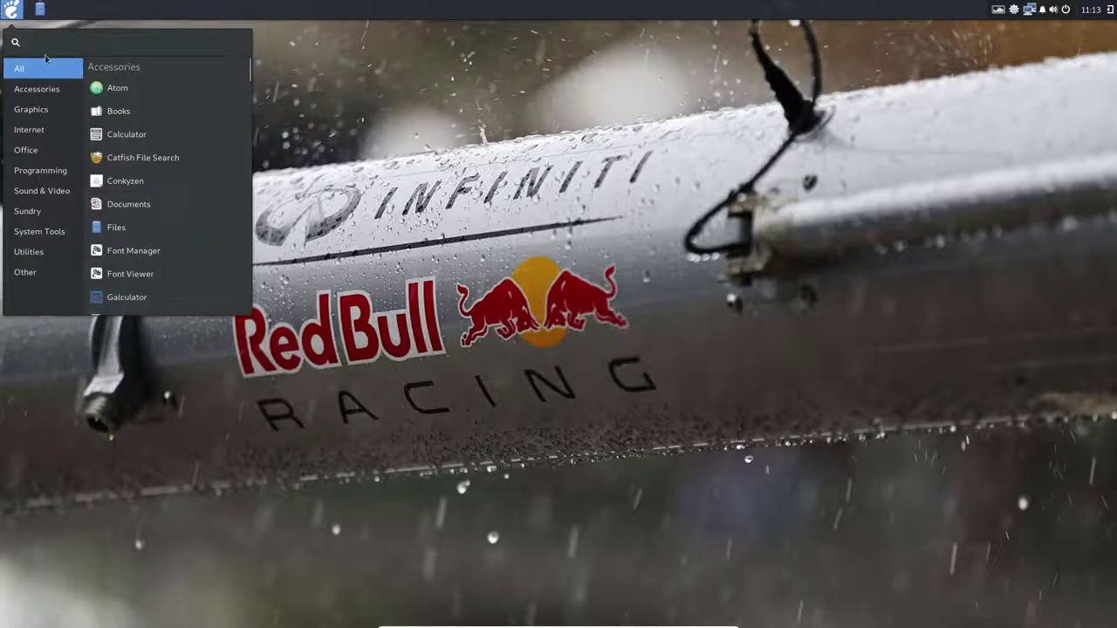
pyautogui.click(43, 88)
pyautogui.click(45, 109)
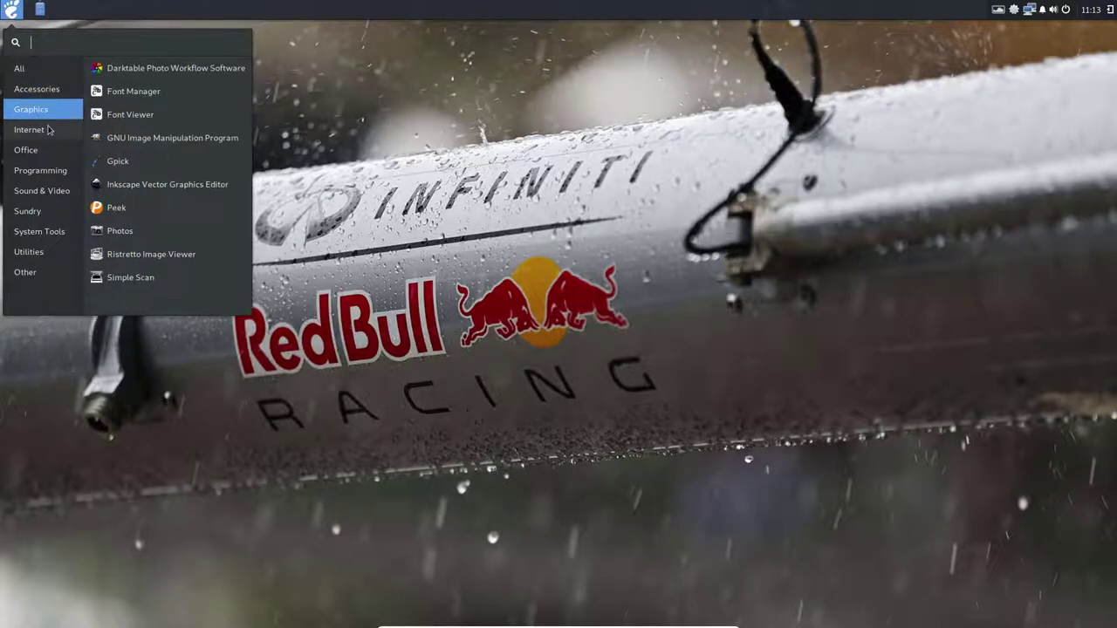
pyautogui.click(50, 129)
pyautogui.click(48, 151)
pyautogui.click(50, 170)
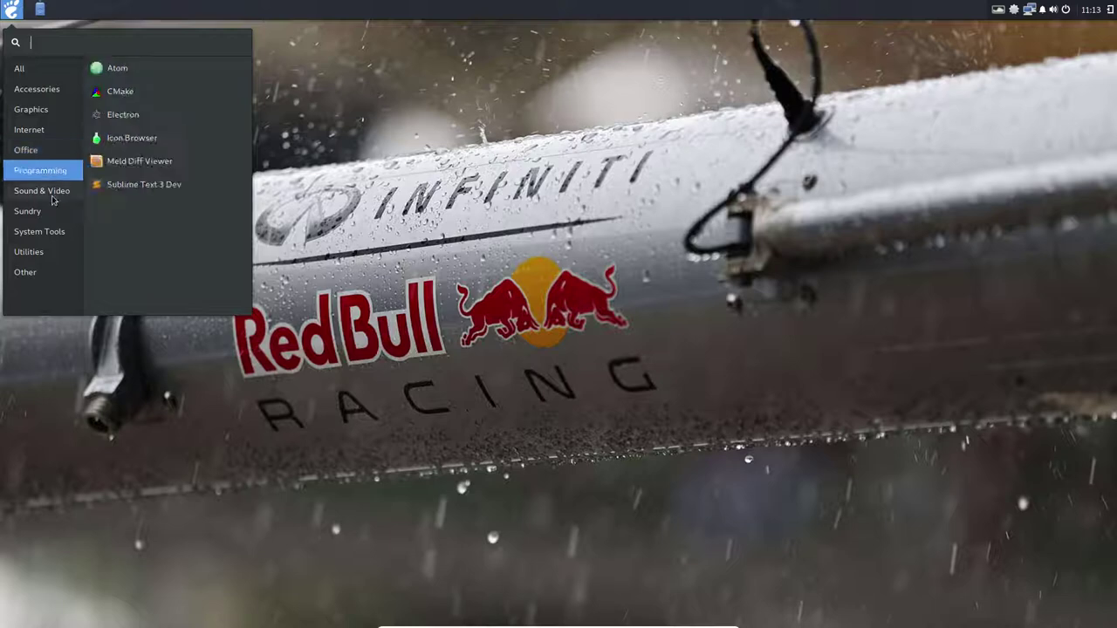
pyautogui.click(43, 190)
pyautogui.click(40, 211)
pyautogui.click(40, 232)
pyautogui.click(40, 251)
pyautogui.click(40, 275)
pyautogui.click(991, 137)
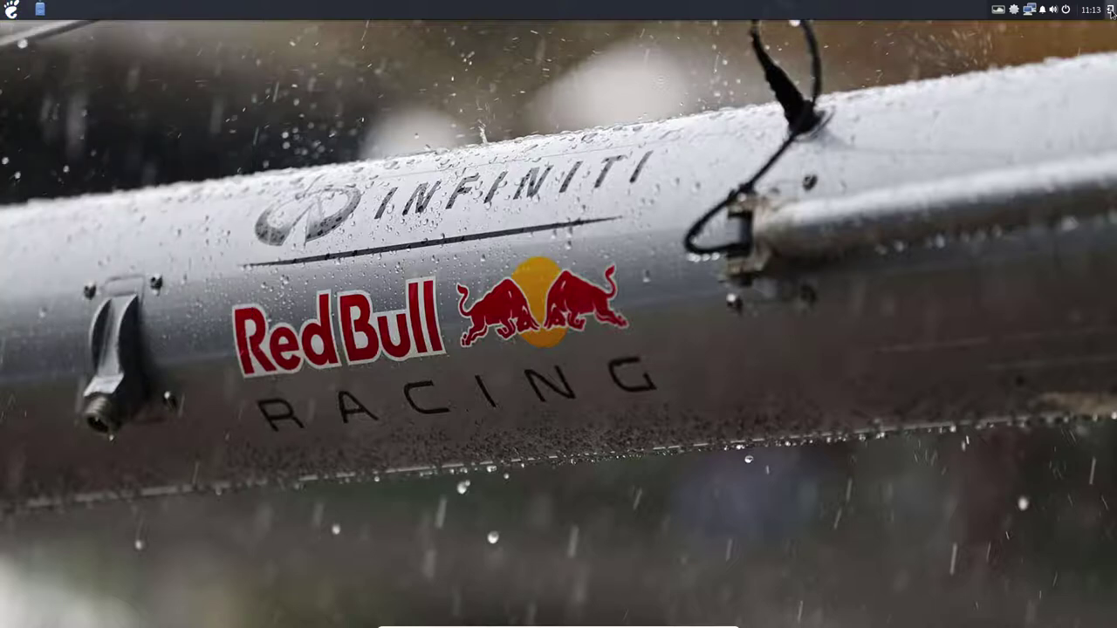
# - View the calendar and sound applets in the desktop sidebar and try to open the desktop settings from there
pyautogui.click(1111, 9)
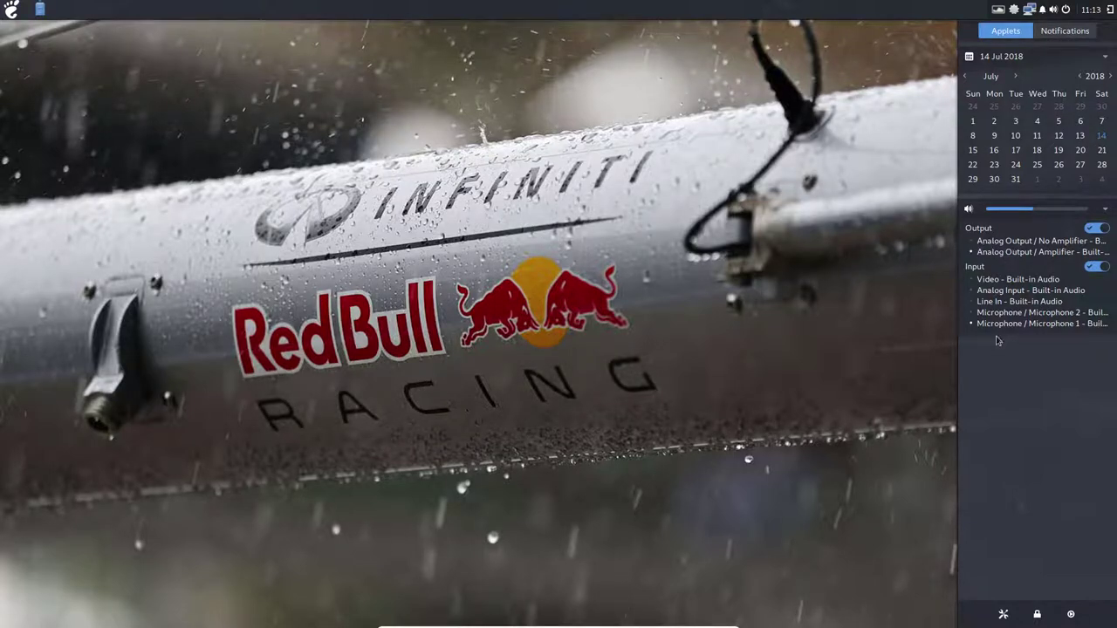
pyautogui.click(1002, 614)
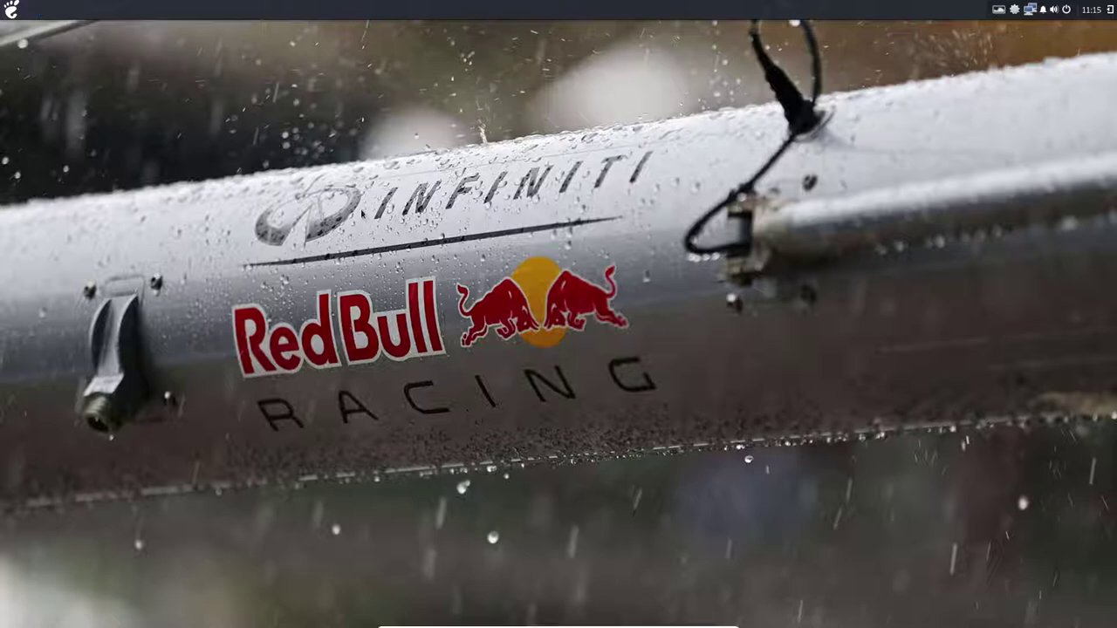
pyautogui.click(1111, 9)
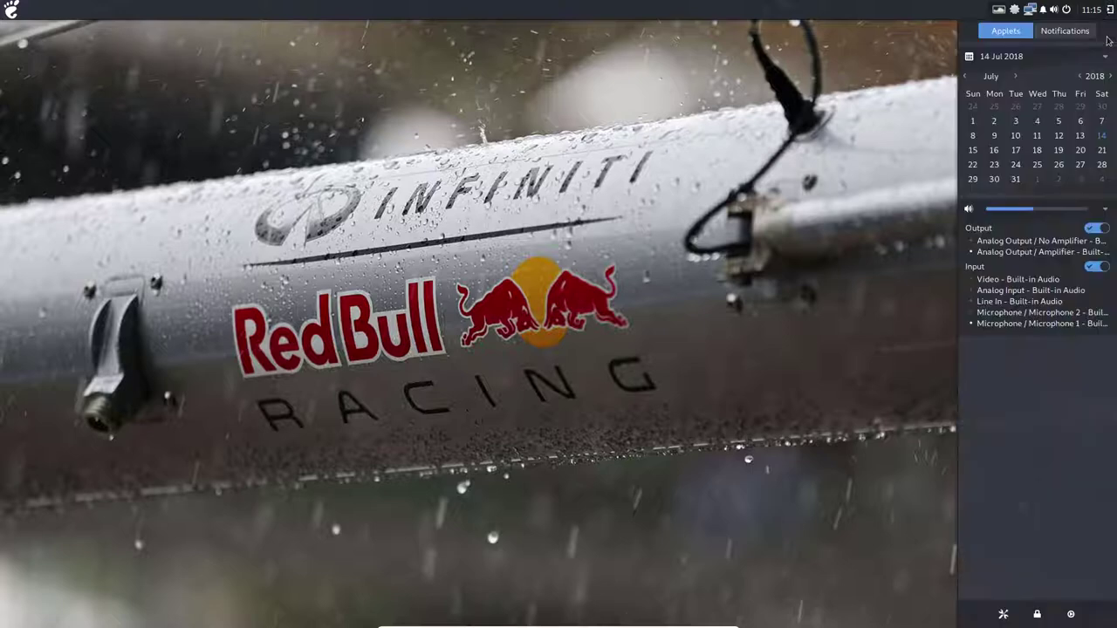
pyautogui.click(1004, 615)
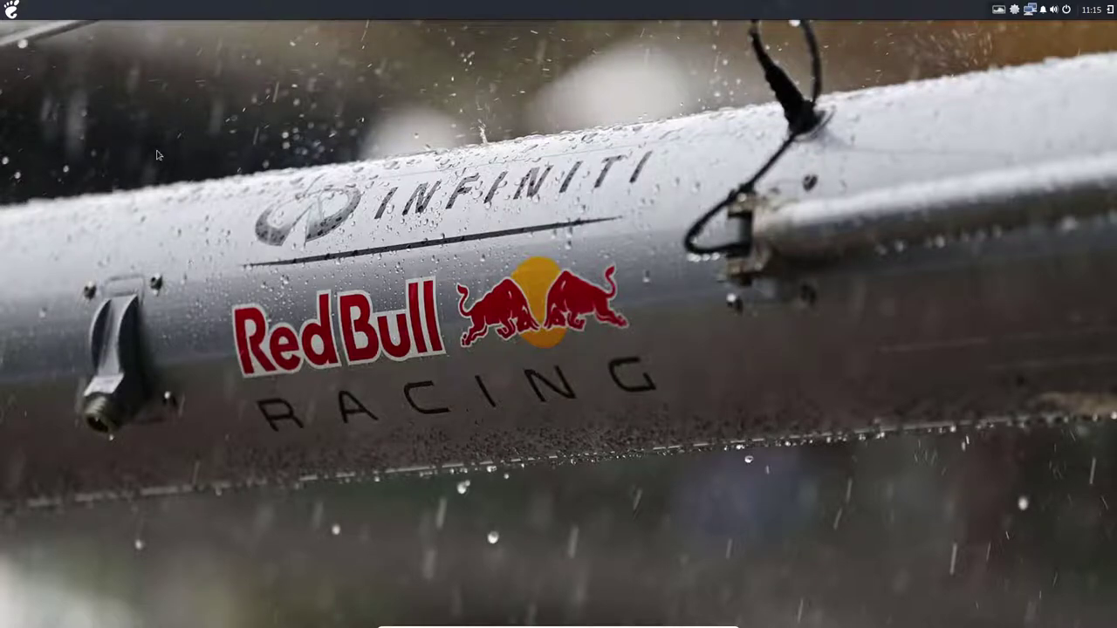
# - Look through the installed applications list, search for termite and launch it
pyautogui.click(11, 10)
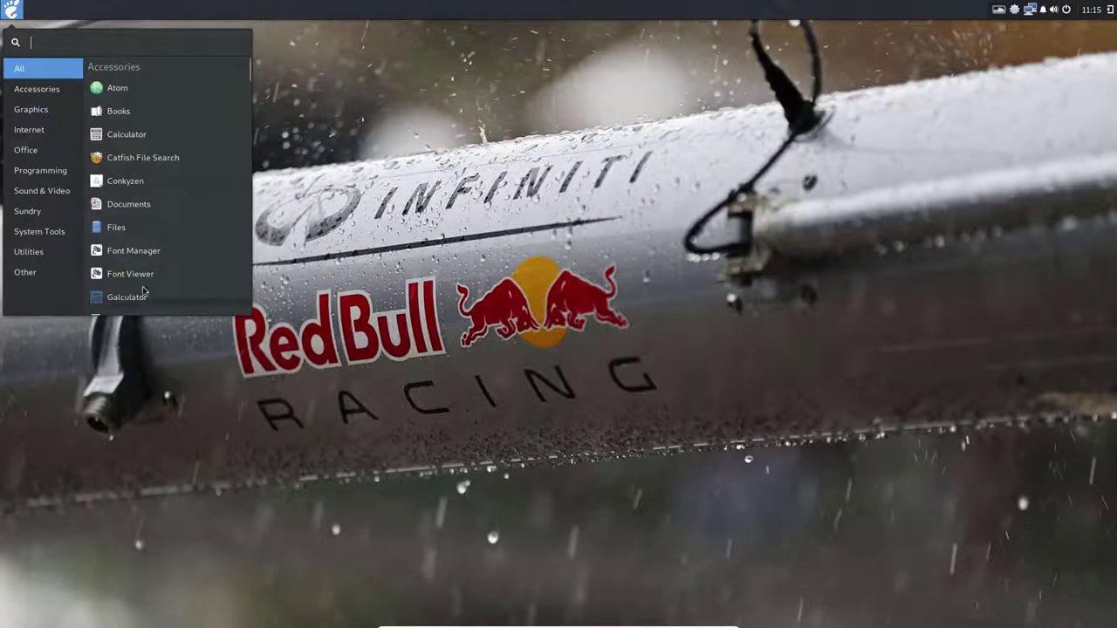
pyautogui.scroll(-2, 142, 290)
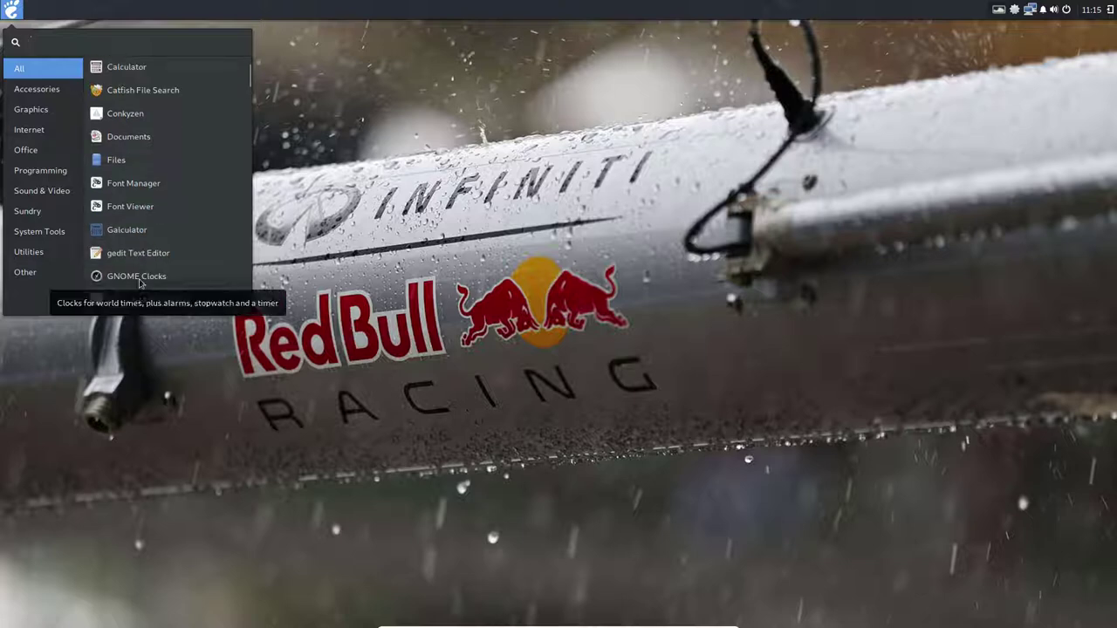
pyautogui.scroll(-5, 137, 276)
pyautogui.scroll(-3, 137, 276)
pyautogui.scroll(-4, 137, 276)
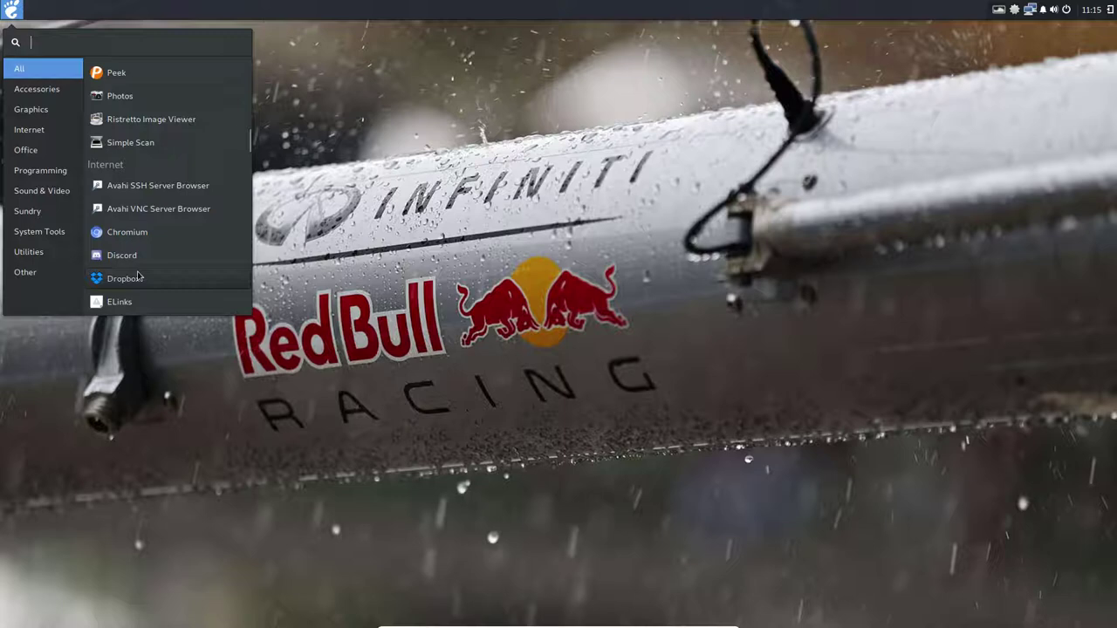
pyautogui.write('termit')
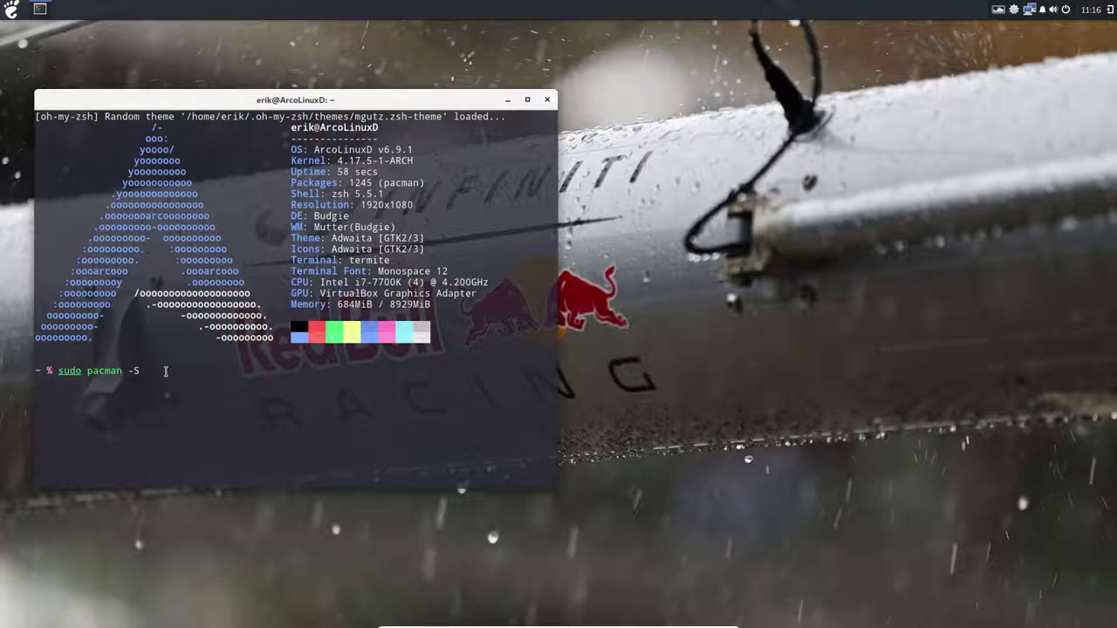
# - Try to install the package "budgie" with sudo pacman -S, entering the sudo account password
pyautogui.write('bdu')
pyautogui.press('BackSpace')
pyautogui.press('BackSpace')
pyautogui.write('udgie')
pyautogui.press('Return')
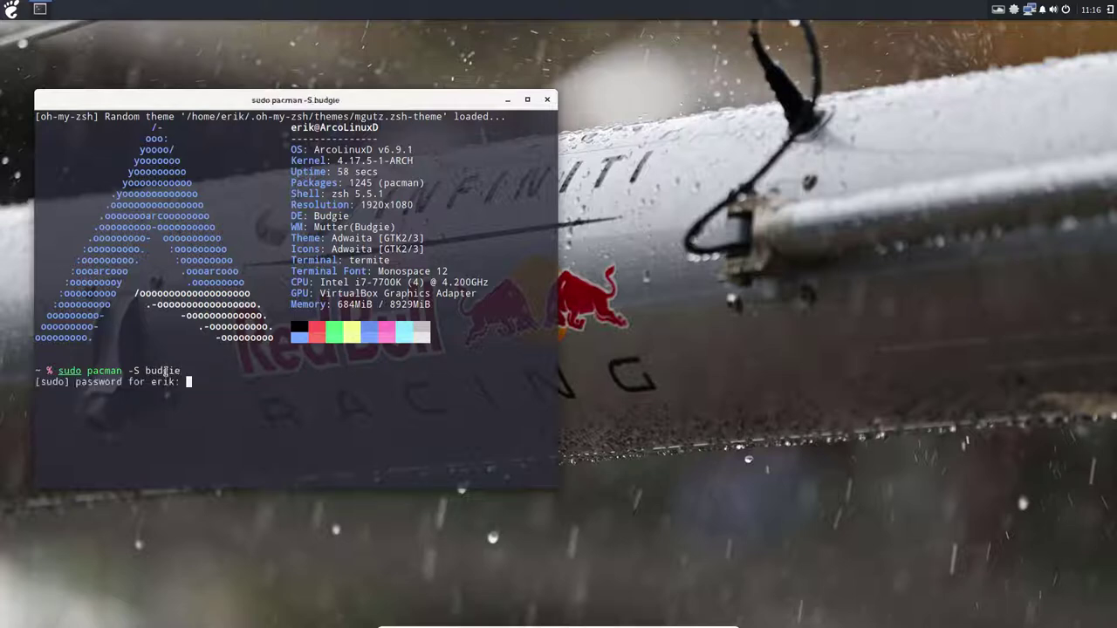
pyautogui.press('Return')
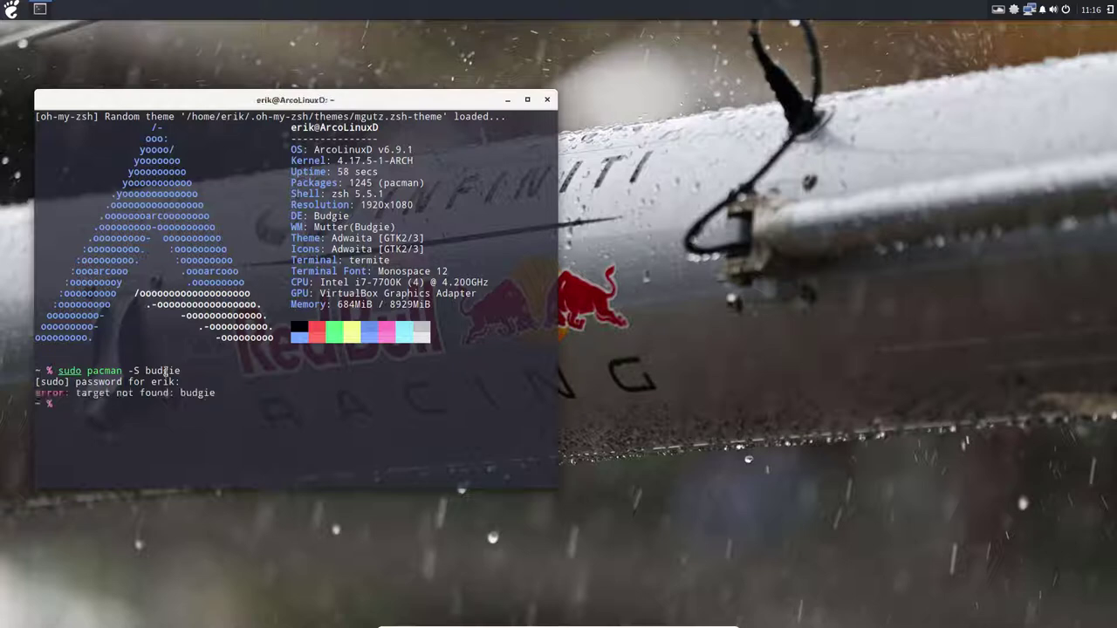
# - Install budgie-desktop with sudo pacman -S, accept removing the conflicting budgie-desktop-git, and close the terminal
pyautogui.press('Up')
pyautogui.write('-desktop')
pyautogui.press('Return')
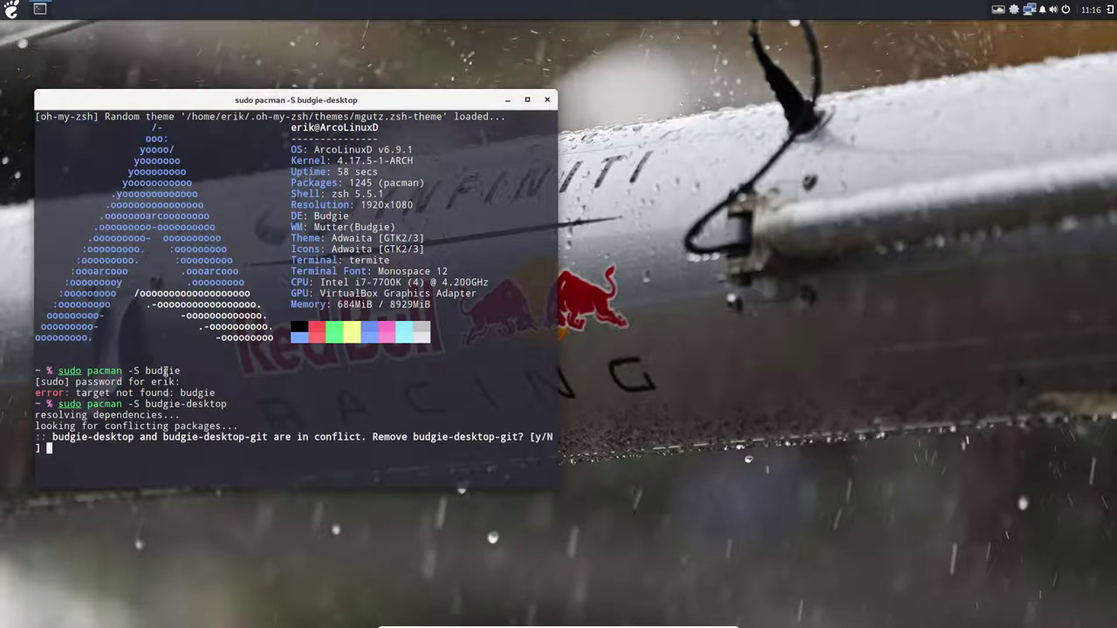
pyautogui.write('y')
pyautogui.press('Return')
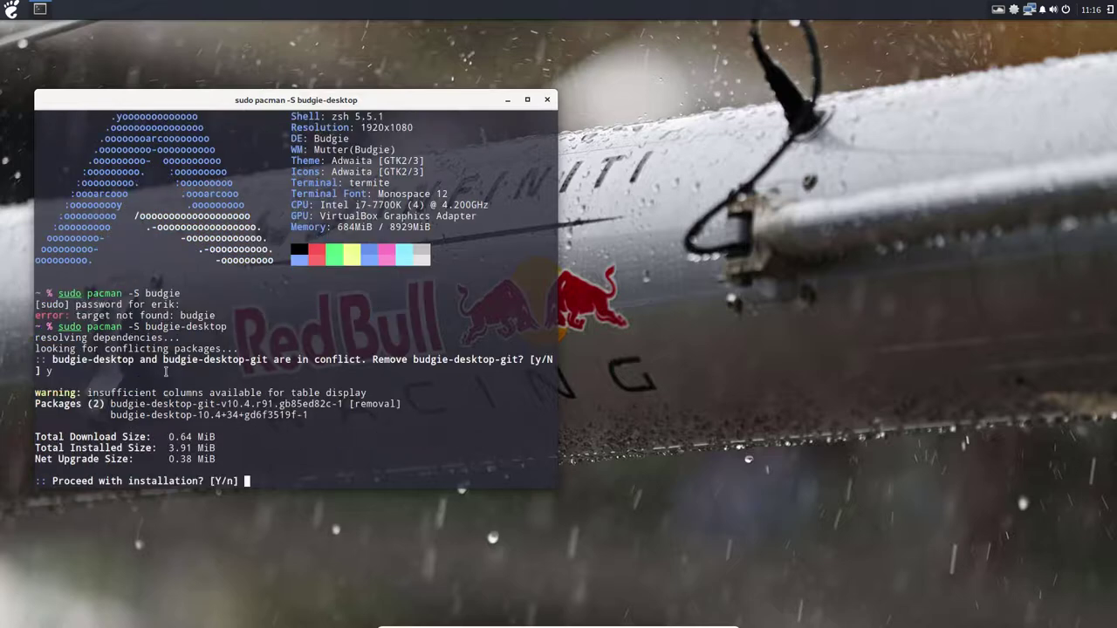
pyautogui.press('Return')
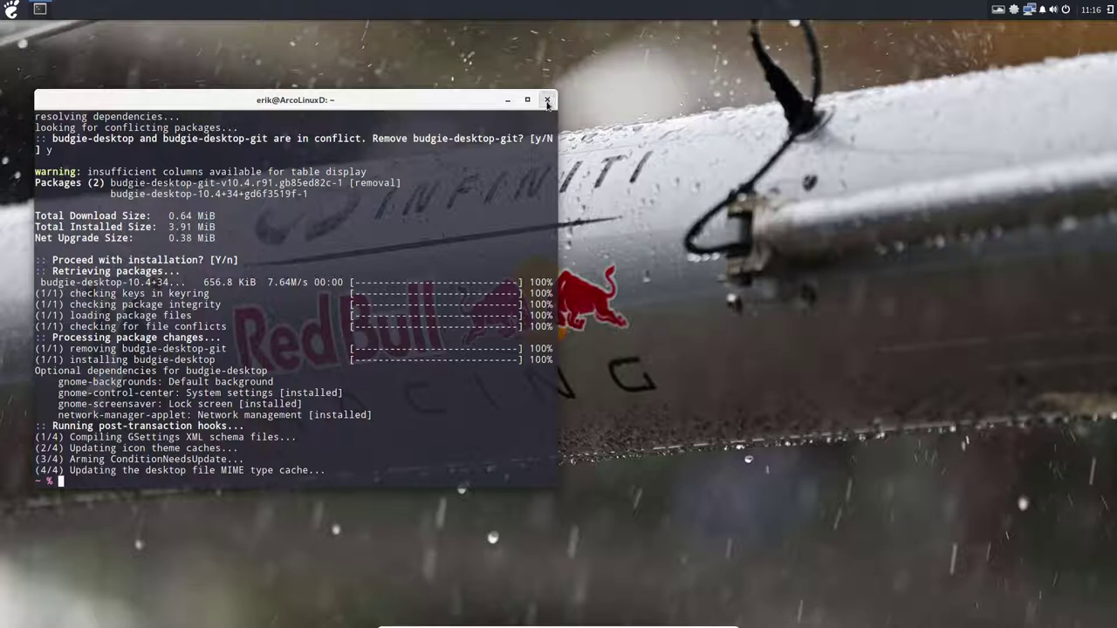
pyautogui.click(547, 100)
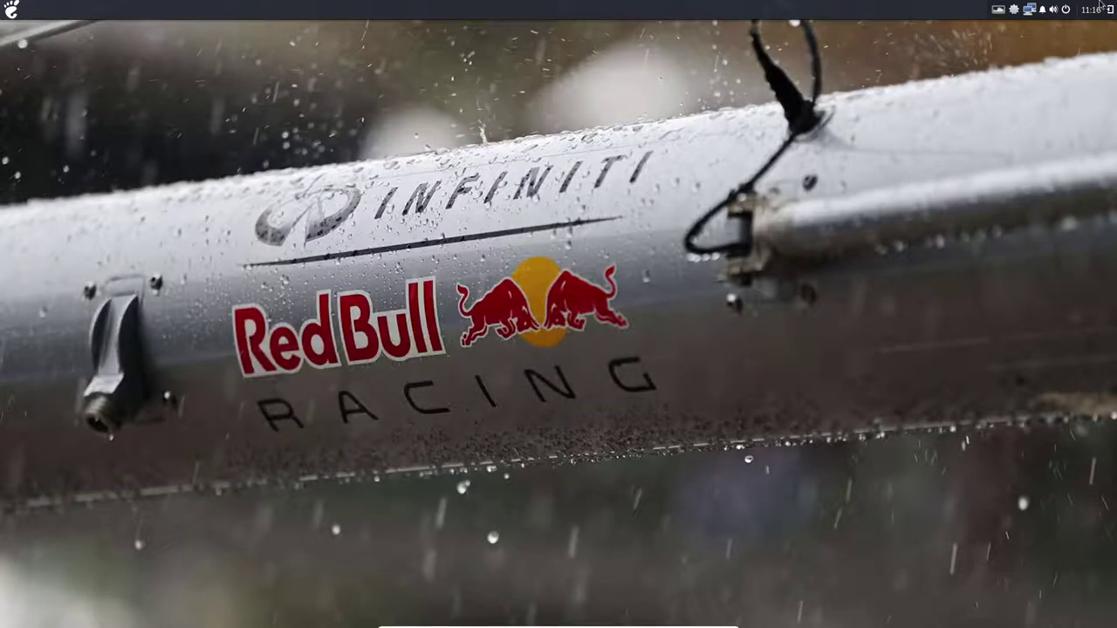
# - Open the Budgie Desktop Settings from the desktop sidebar
pyautogui.click(1108, 10)
pyautogui.click(1067, 10)
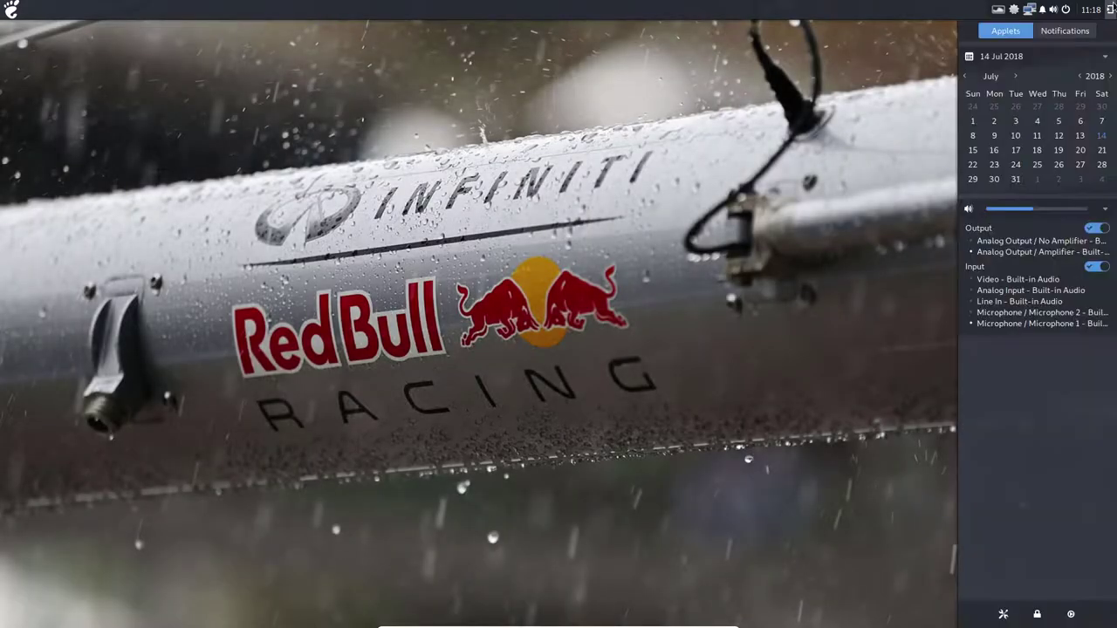
pyautogui.click(1003, 615)
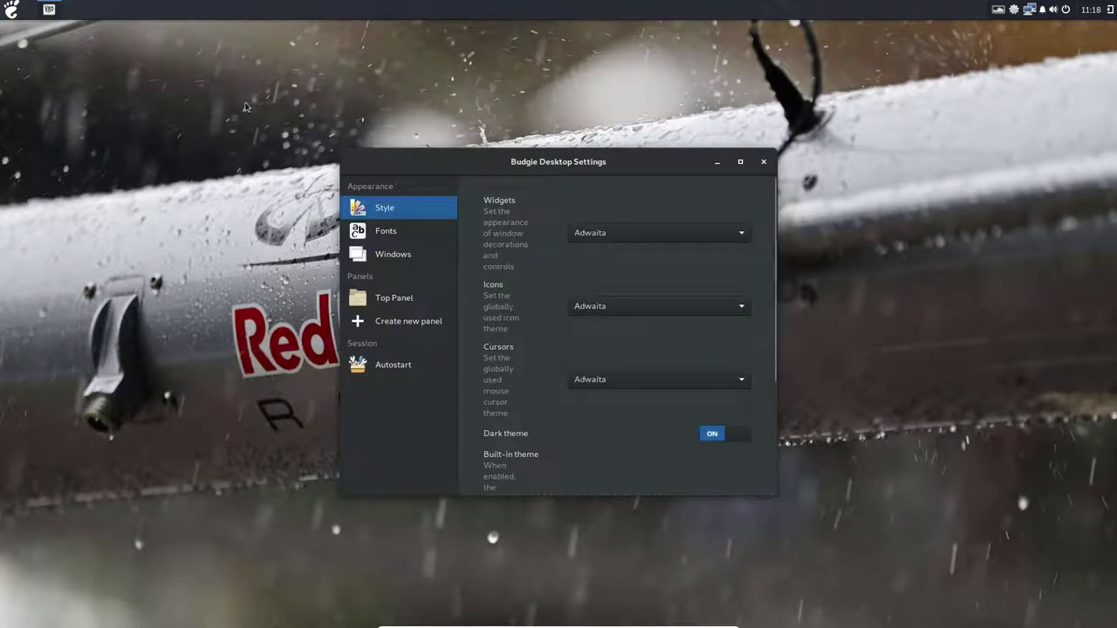
# - Open 100-display-manager-and-desktop-v1.sh from the home folder's arco-budgie directory in Atom and agree to Atom's telemetry request
pyautogui.click(11, 11)
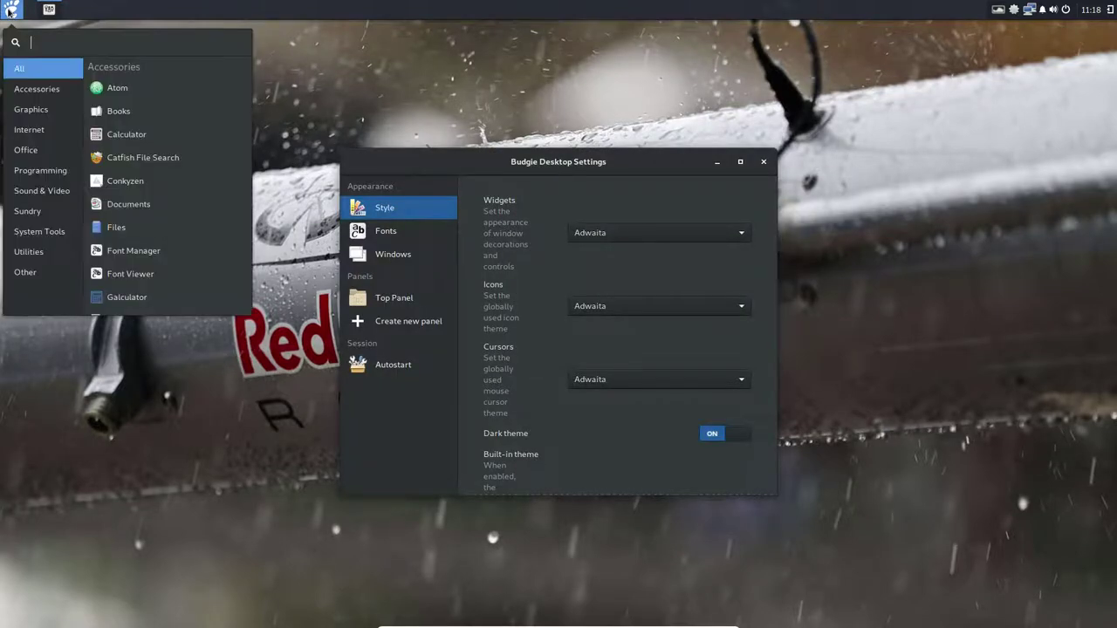
pyautogui.click(118, 227)
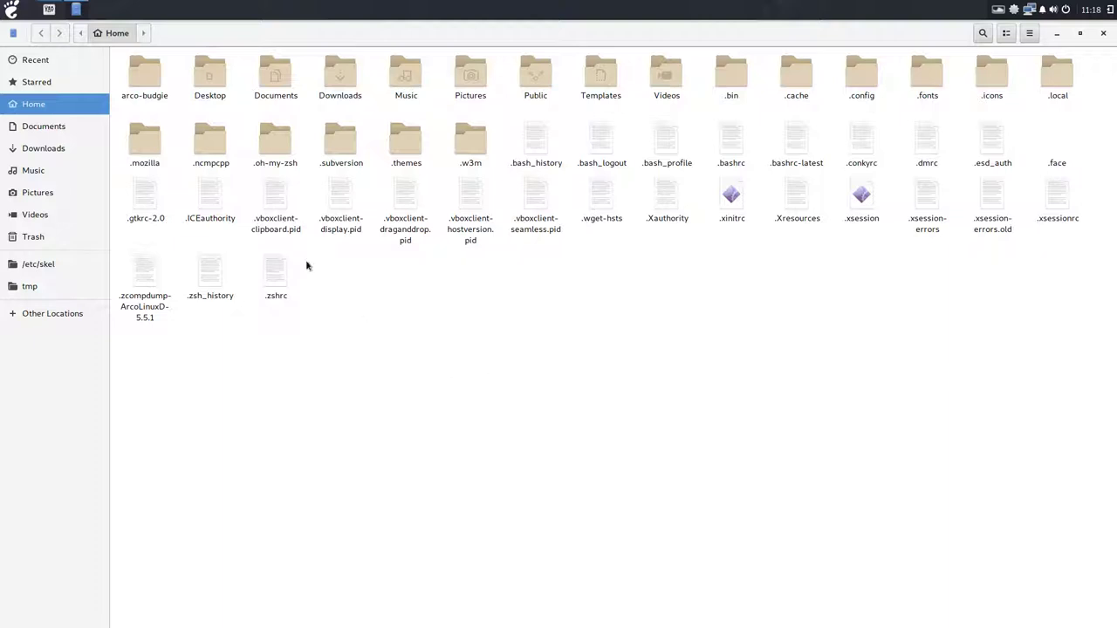
pyautogui.doubleClick(142, 77)
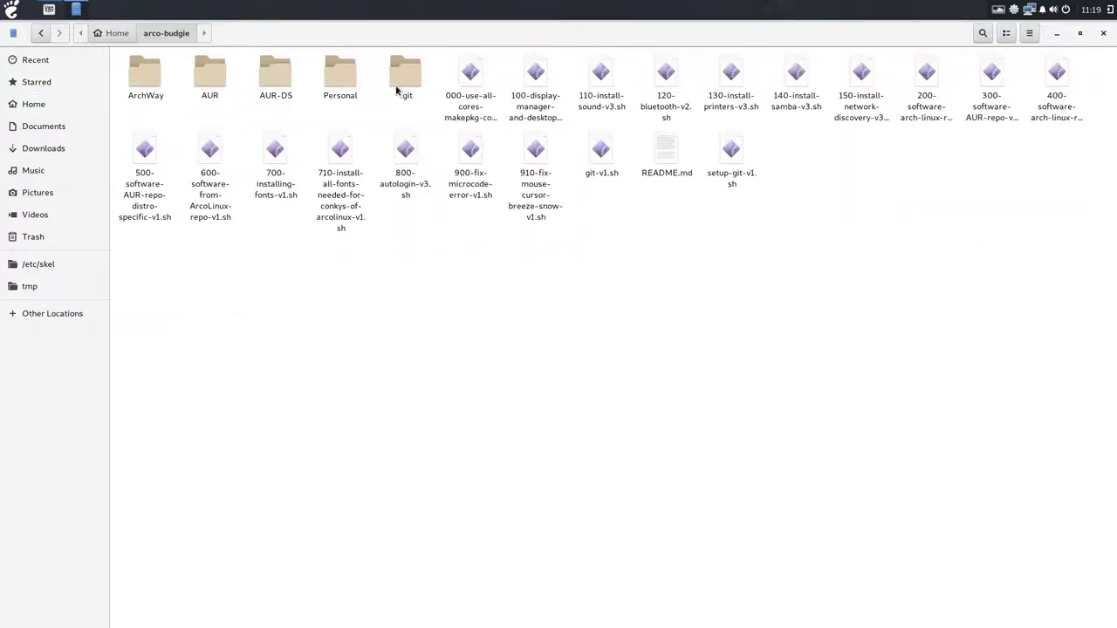
pyautogui.doubleClick(527, 75)
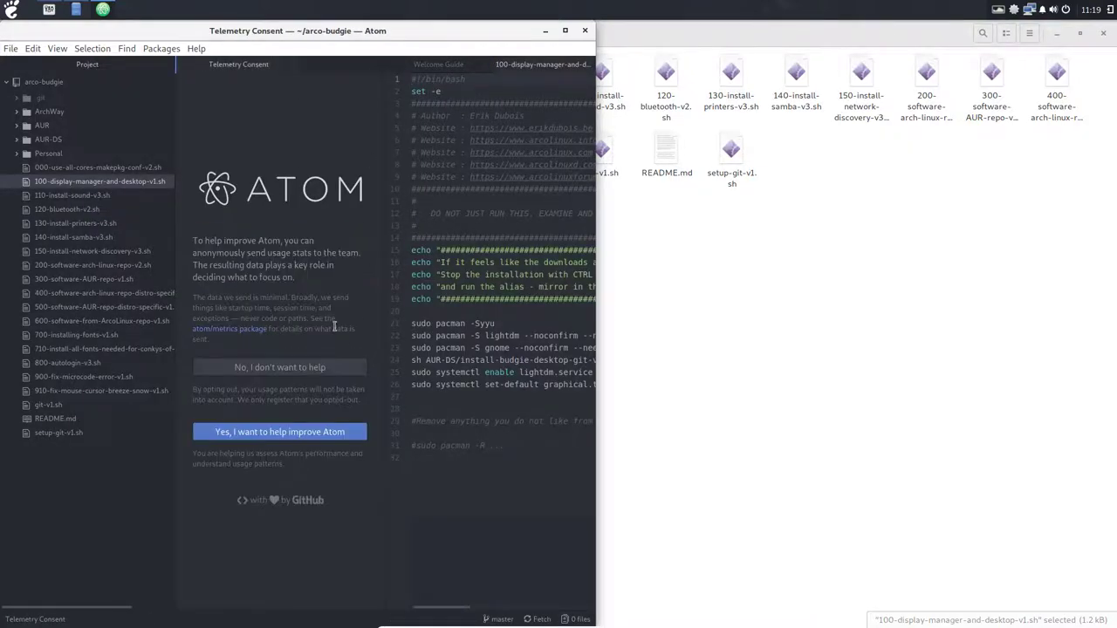
pyautogui.click(299, 430)
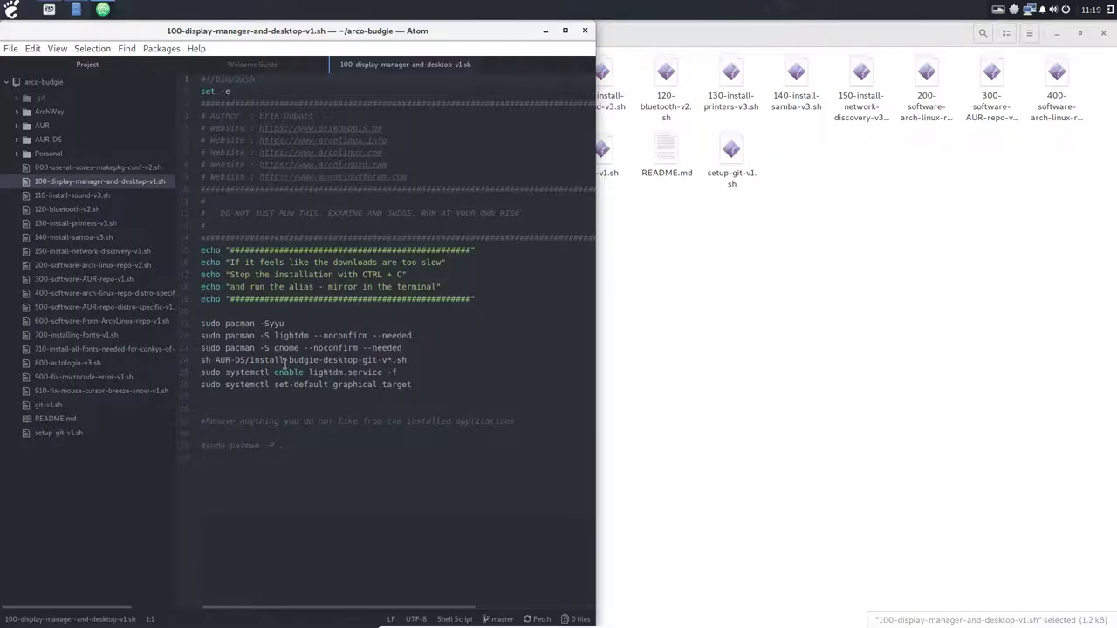
# - Comment out the script's AUR-DS budgie-desktop-git install line and add "sudo pacman -S budgie-desktop" on a new line below it
pyautogui.click(201, 360)
pyautogui.write('#')
pyautogui.press('Down')
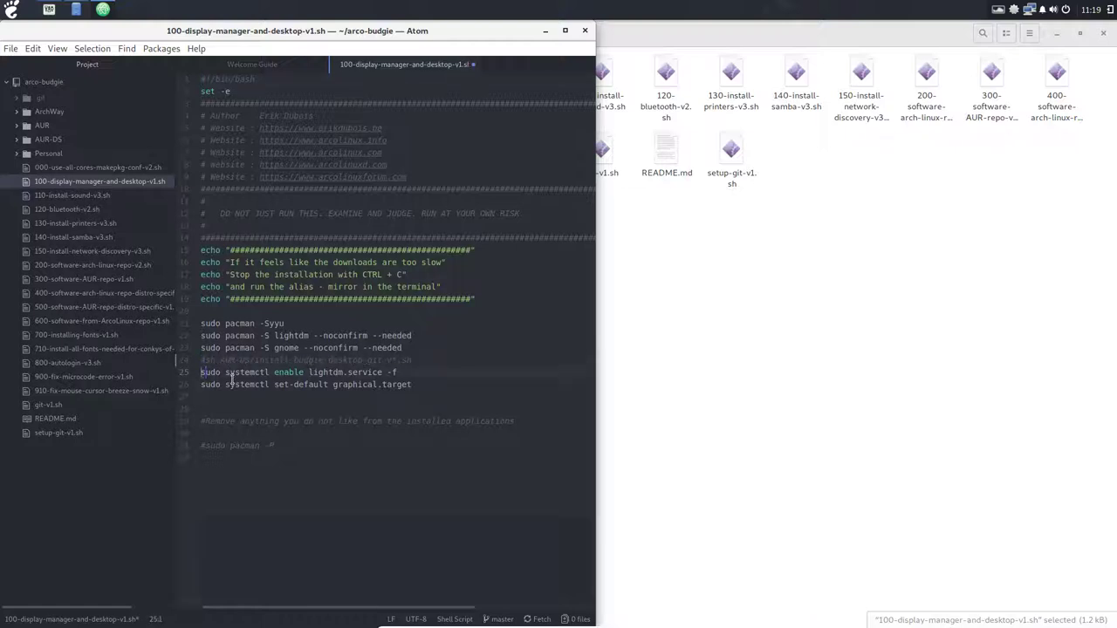
pyautogui.press('Return')
pyautogui.write('sudo ')
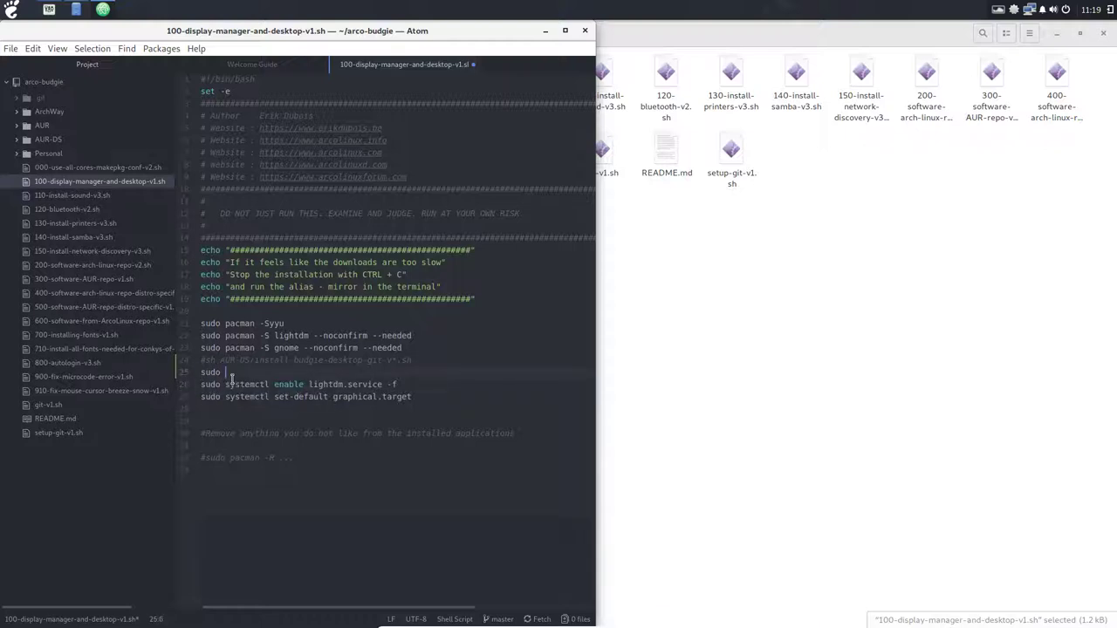
pyautogui.write('pacman -S budgie-desktop')
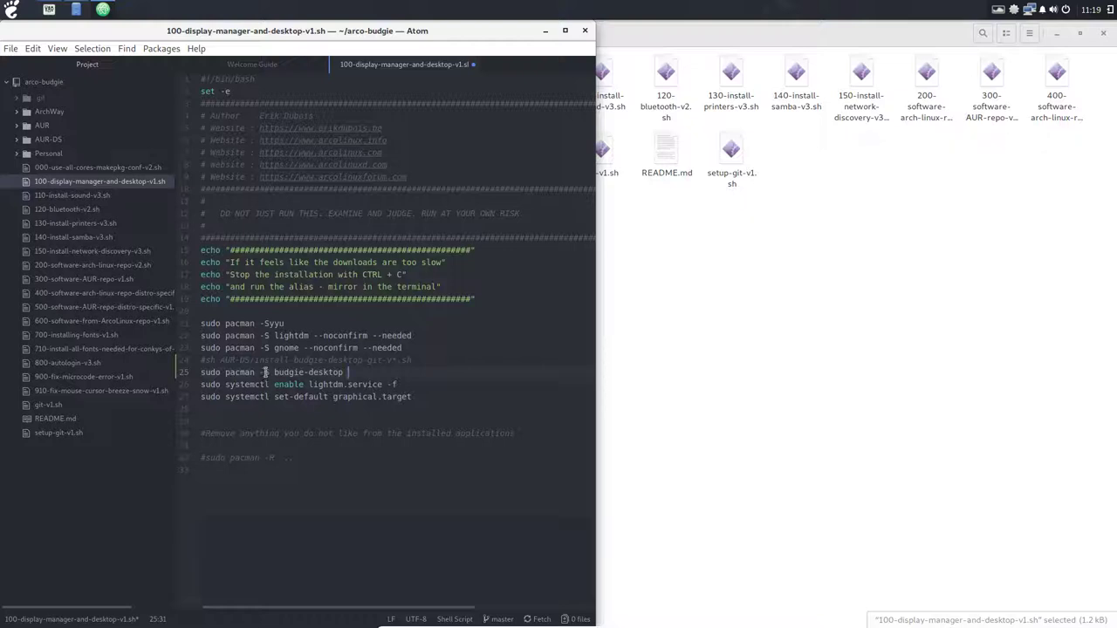
# - Append the lightdm line's "--noconfirm --needed" options to the budgie-desktop install line and save the script
pyautogui.moveTo(313, 336); pyautogui.dragTo(416, 336)
pyautogui.hotkey('ctrl', 'c')
pyautogui.click(364, 367)
pyautogui.hotkey('ctrl', 'v')
pyautogui.click(415, 373)
pyautogui.hotkey('ctrl', 's')
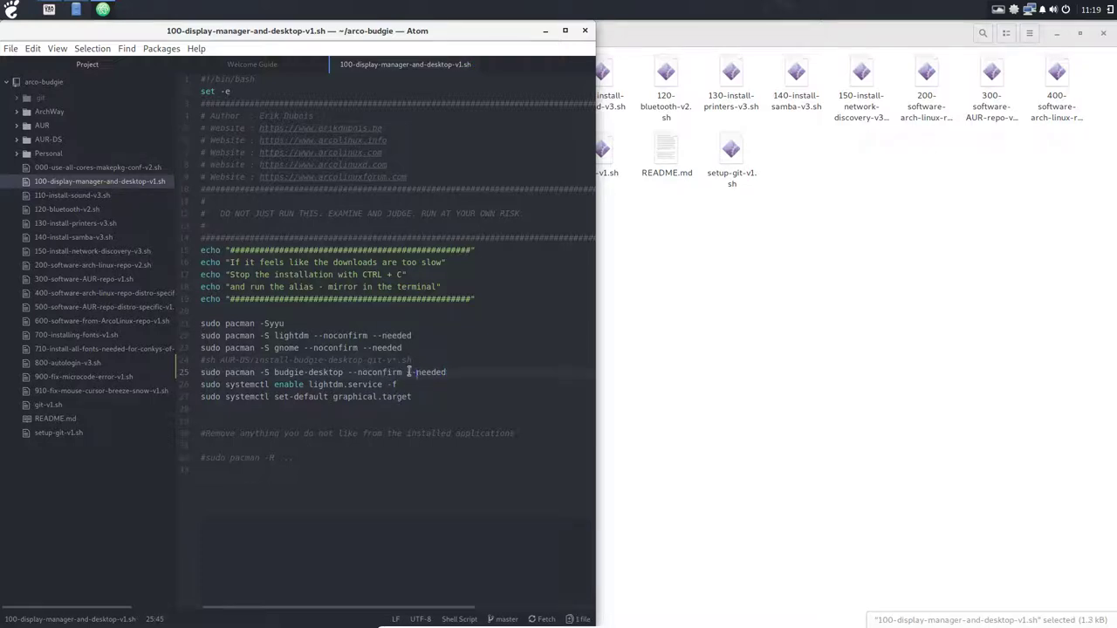
# - Check the new budgie-desktop line, and close the script, the Welcome Guide, Atom and the file manager
pyautogui.moveTo(409, 372); pyautogui.dragTo(447, 372)
pyautogui.click(345, 412)
pyautogui.click(332, 371)
pyautogui.click(473, 67)
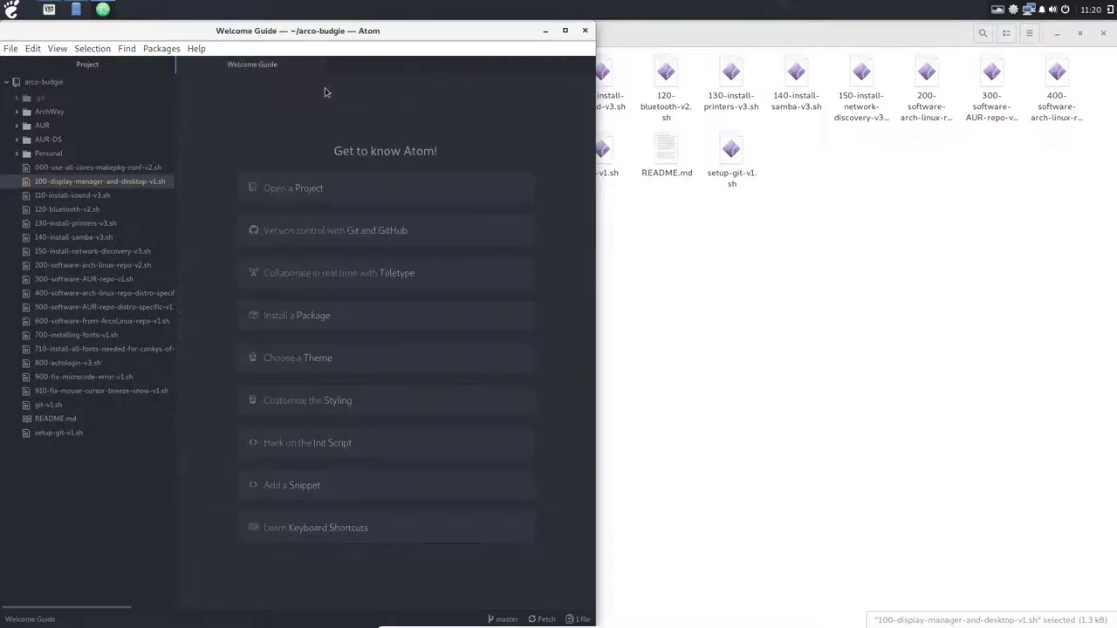
pyautogui.click(320, 65)
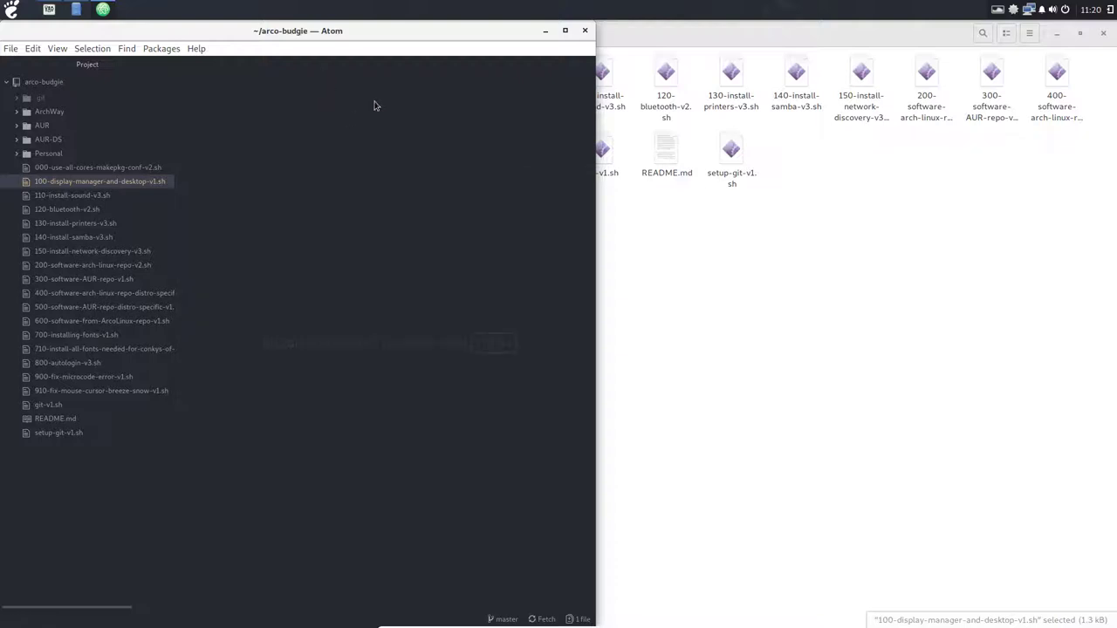
pyautogui.click(585, 30)
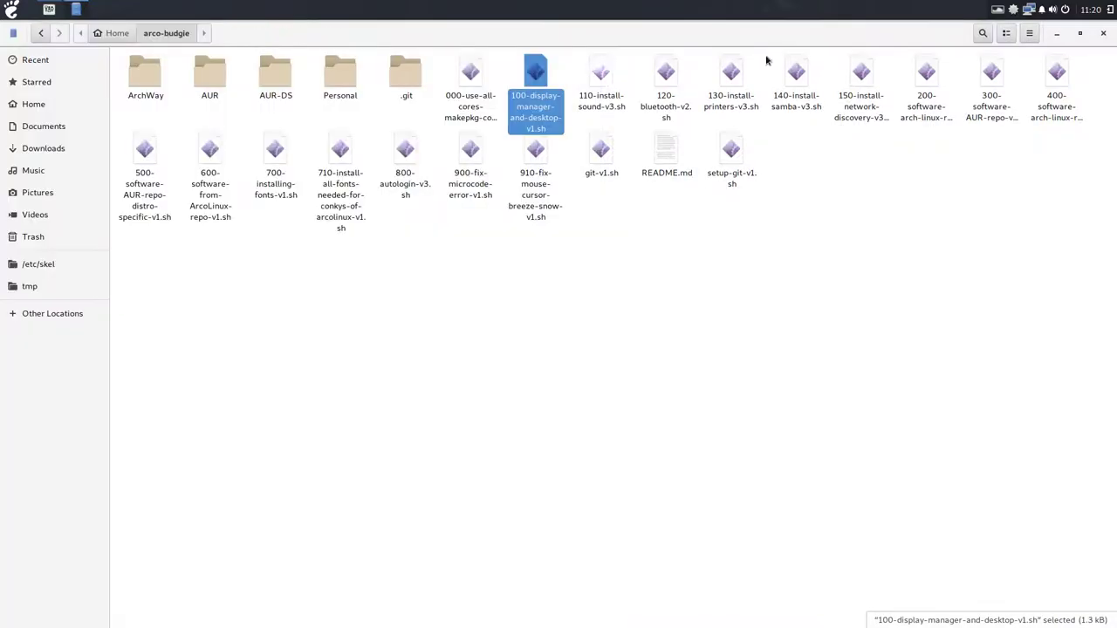
pyautogui.click(1103, 33)
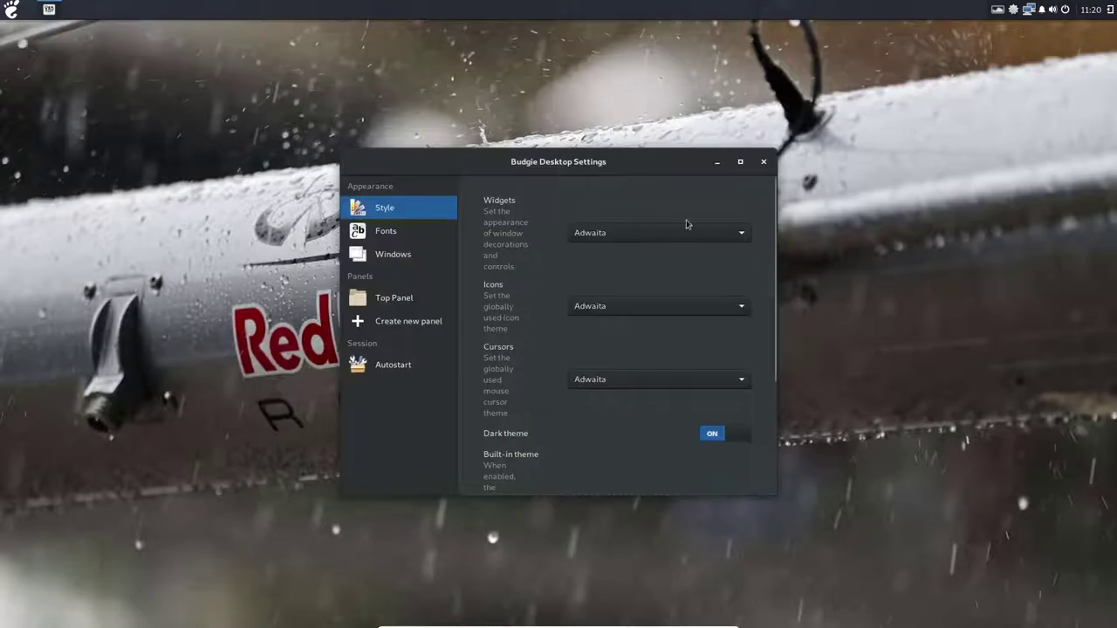
# - Reposition the Budgie Desktop Settings window and look through the available widget themes
pyautogui.moveTo(588, 166); pyautogui.dragTo(511, 124)
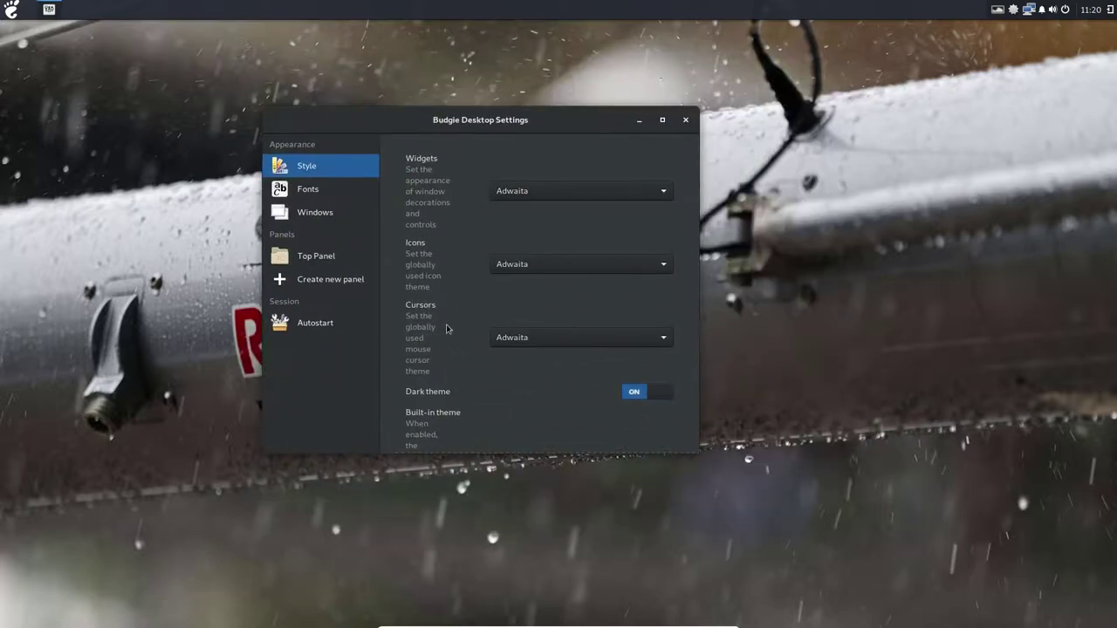
pyautogui.click(578, 192)
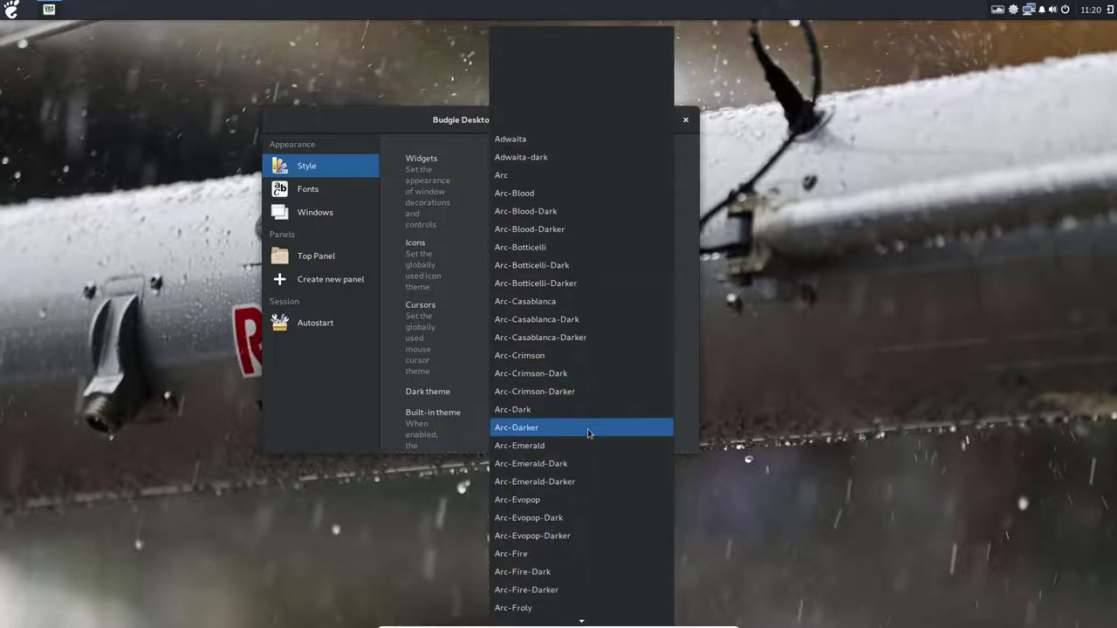
pyautogui.click(932, 162)
# - Set the dark DNA wallpaper with the Arco logo using Variety's Wallpaper Selector, and close the selector
pyautogui.click(998, 10)
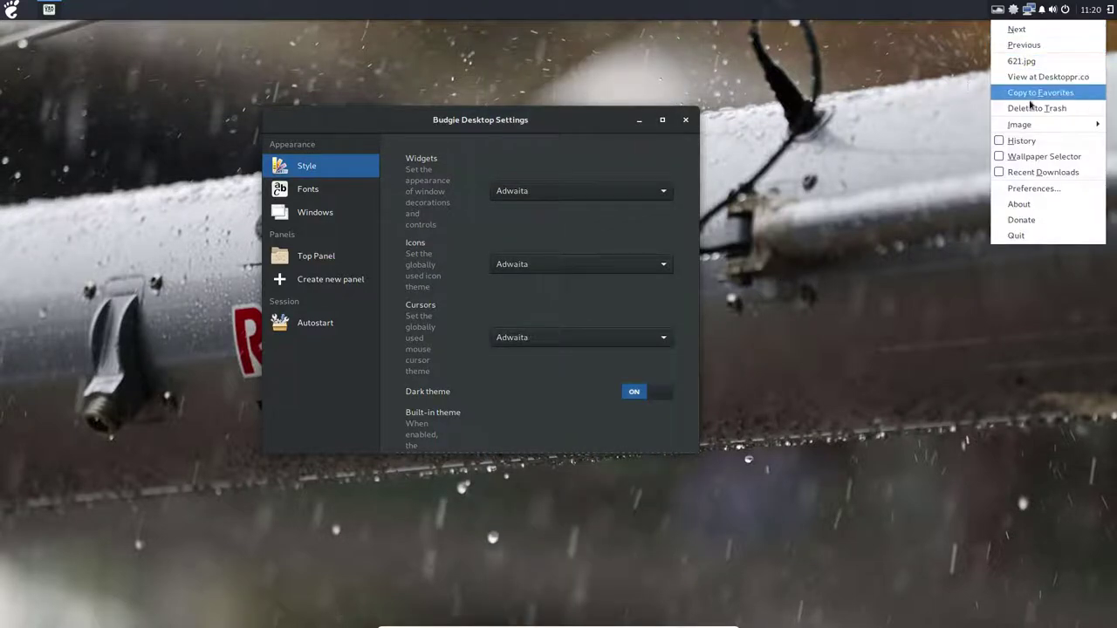
pyautogui.click(1035, 156)
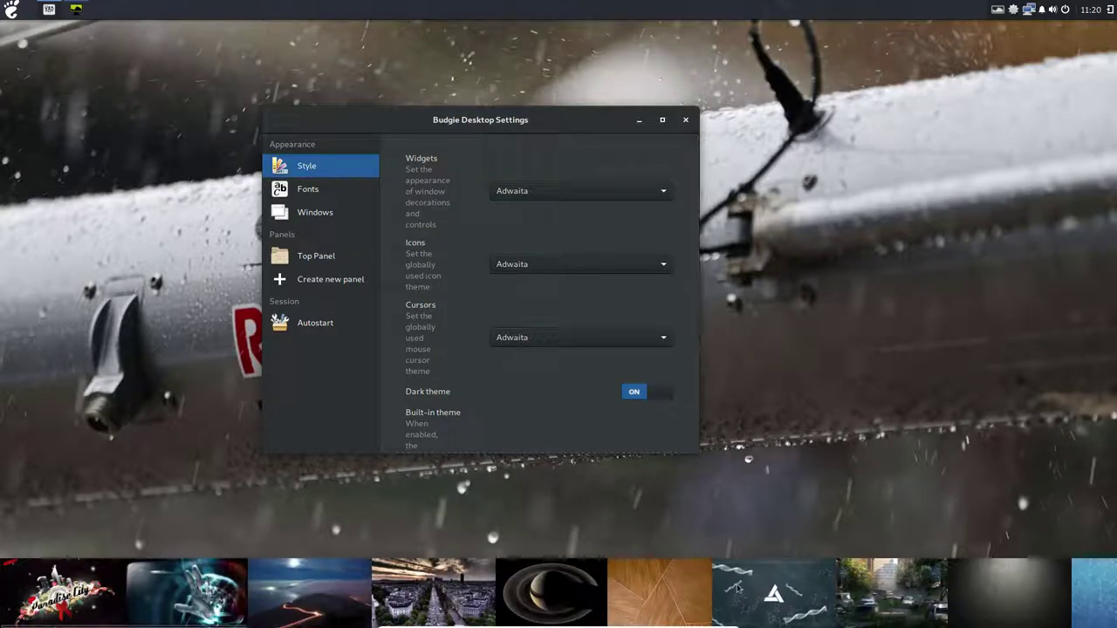
pyautogui.click(833, 594)
pyautogui.scroll(-5, 820, 598)
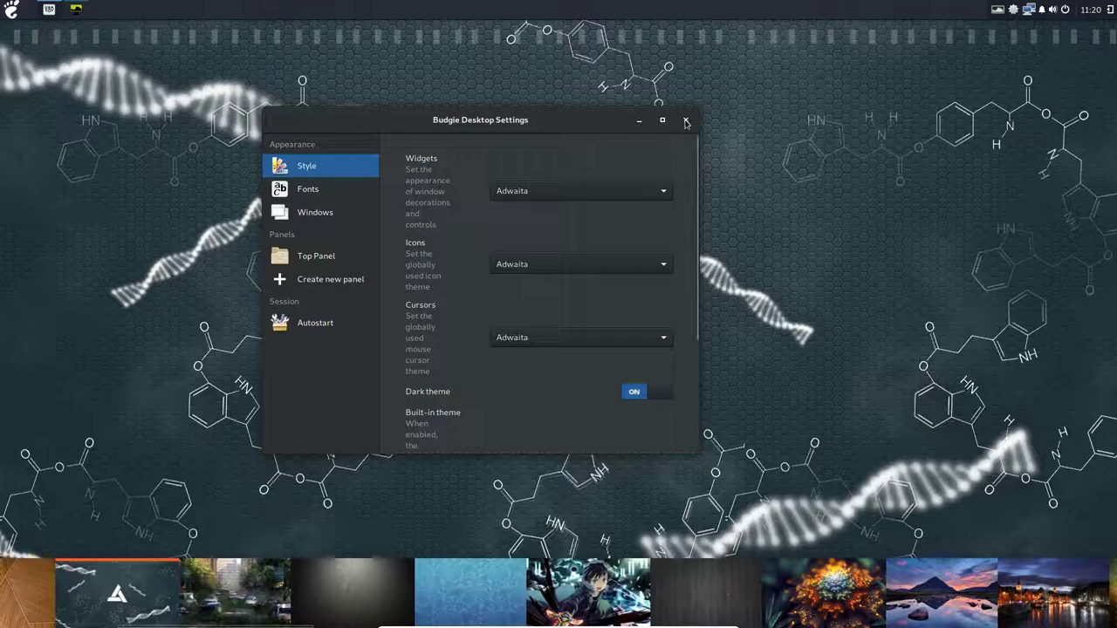
pyautogui.rightClick(807, 436)
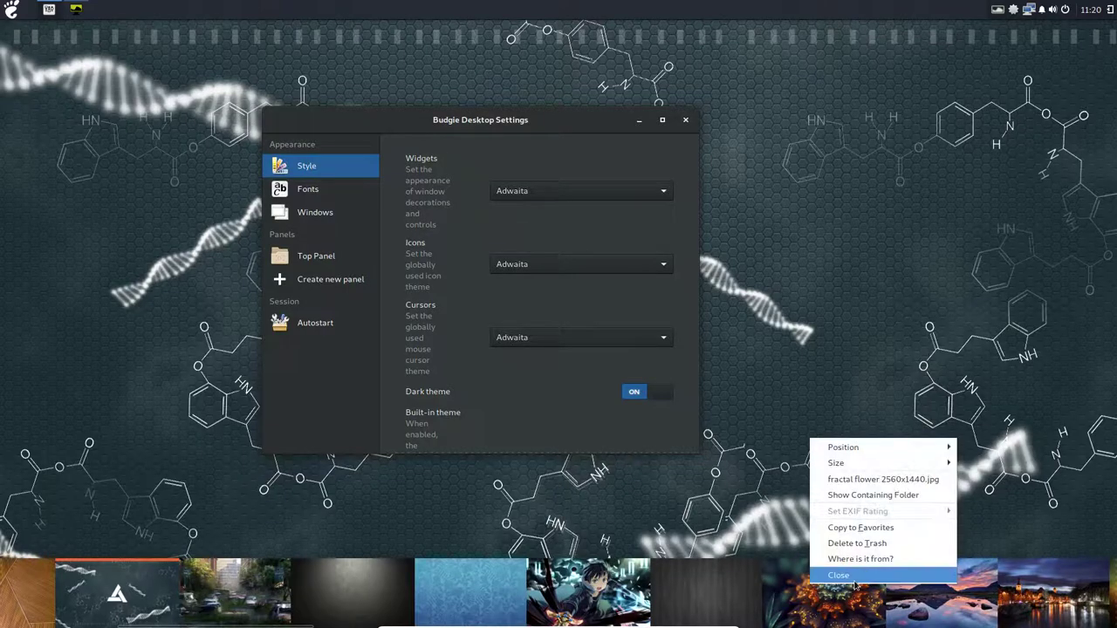
pyautogui.click(838, 587)
# - Move the Budgie Desktop Settings window off the Arco logo and set the widget theme to Arc-Botticelli-Dark
pyautogui.moveTo(481, 122); pyautogui.dragTo(312, 103)
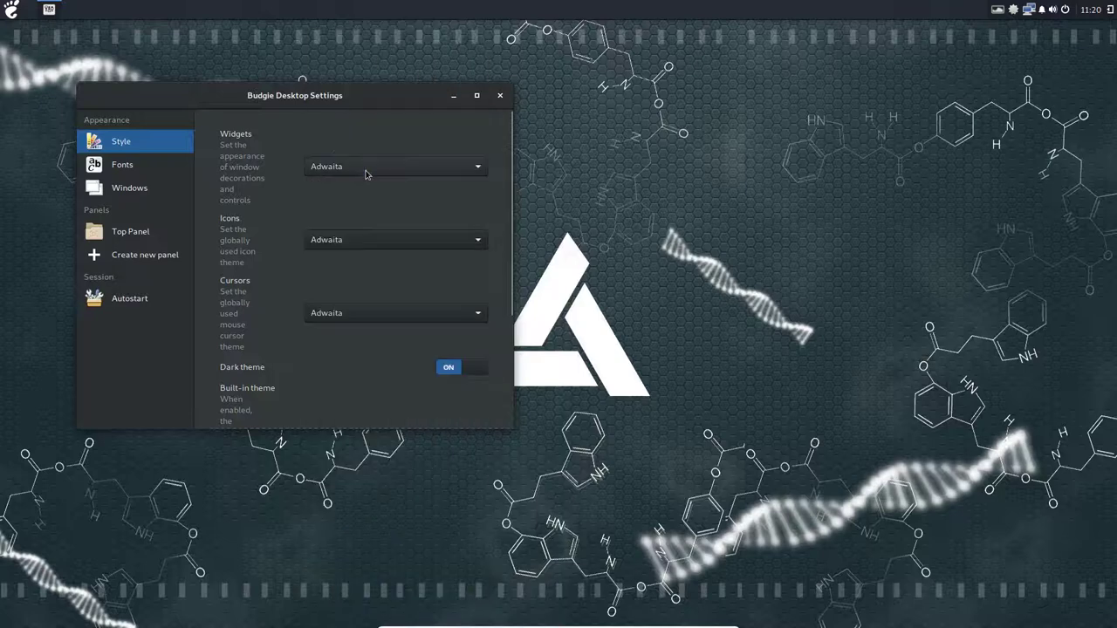
pyautogui.click(365, 174)
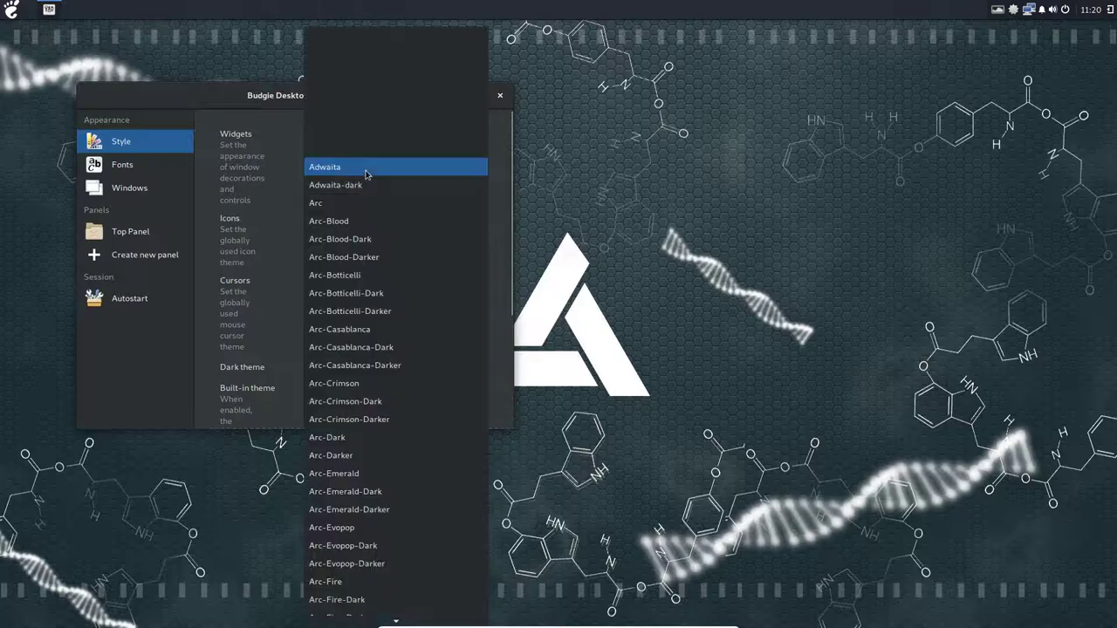
pyautogui.click(376, 301)
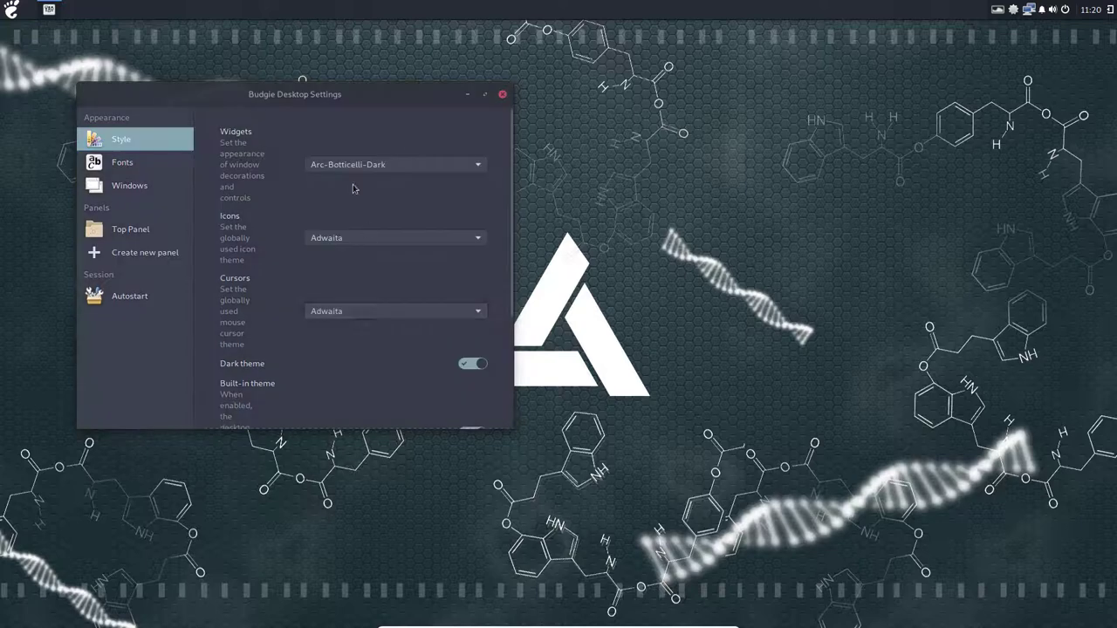
# - Try the Sardi-Colora-Gothic icon theme
pyautogui.click(375, 239)
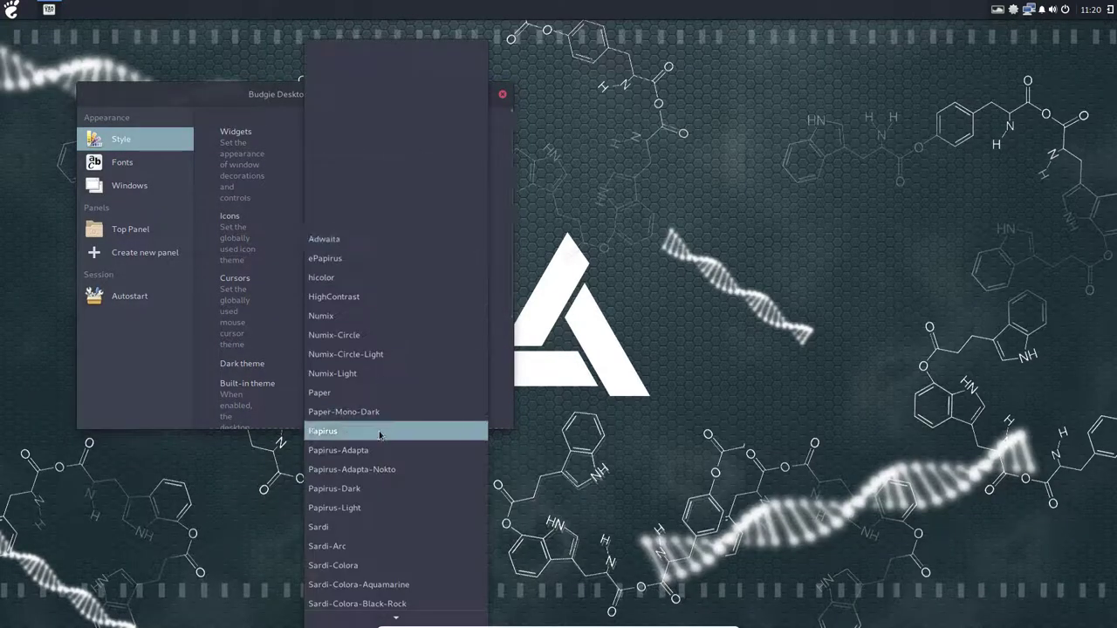
pyautogui.scroll(-5, 380, 427)
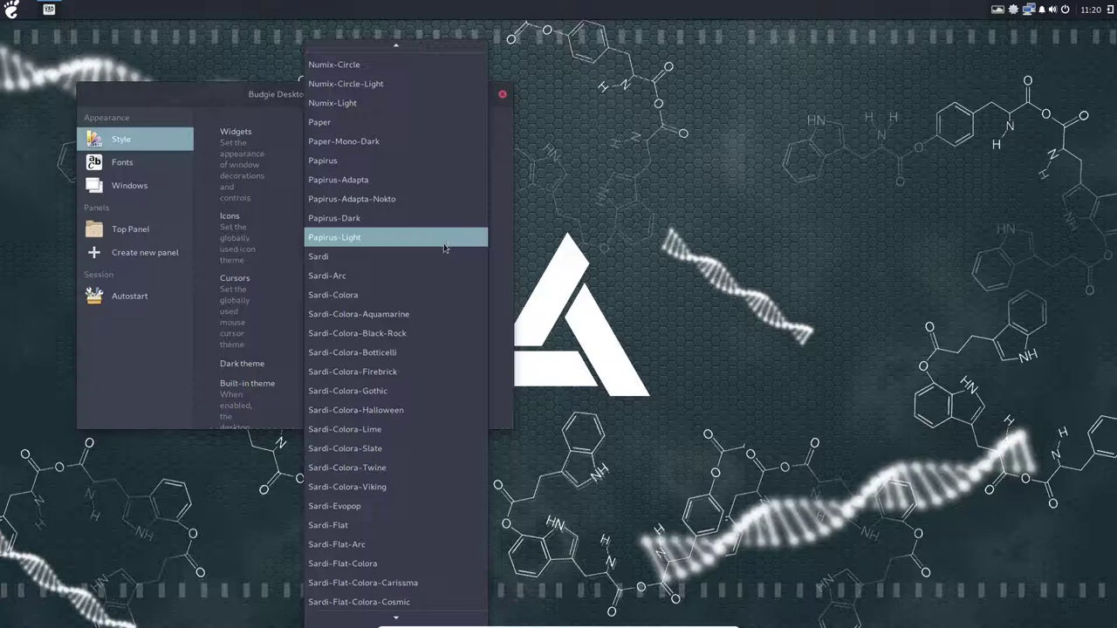
pyautogui.click(384, 397)
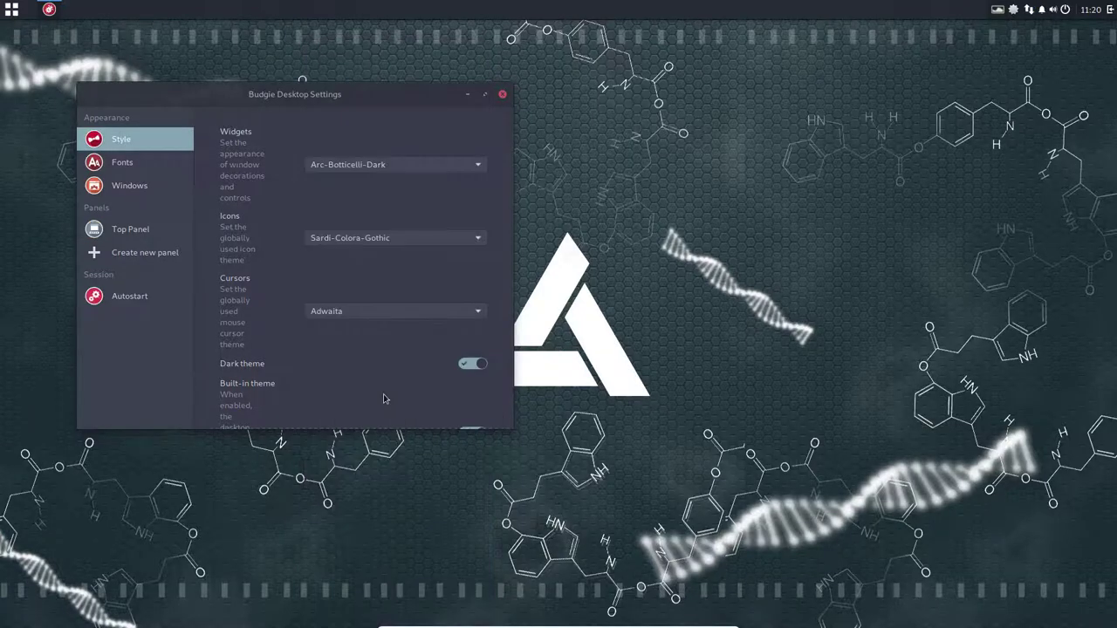
# - Open the Files file manager and place its unmaximized window beside the settings window
pyautogui.click(12, 12)
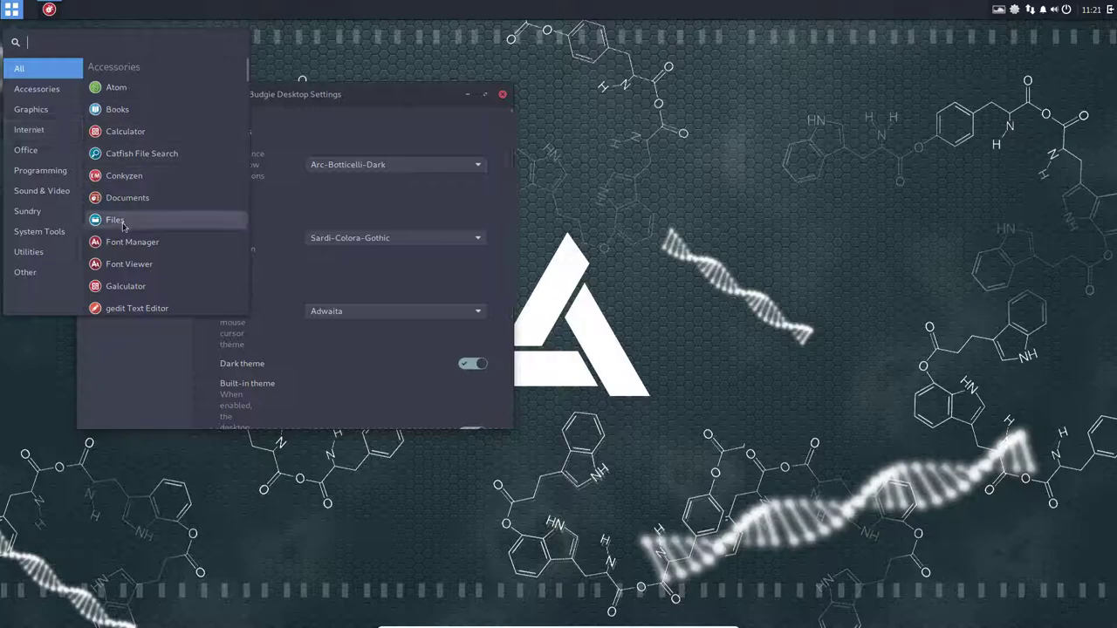
pyautogui.click(123, 226)
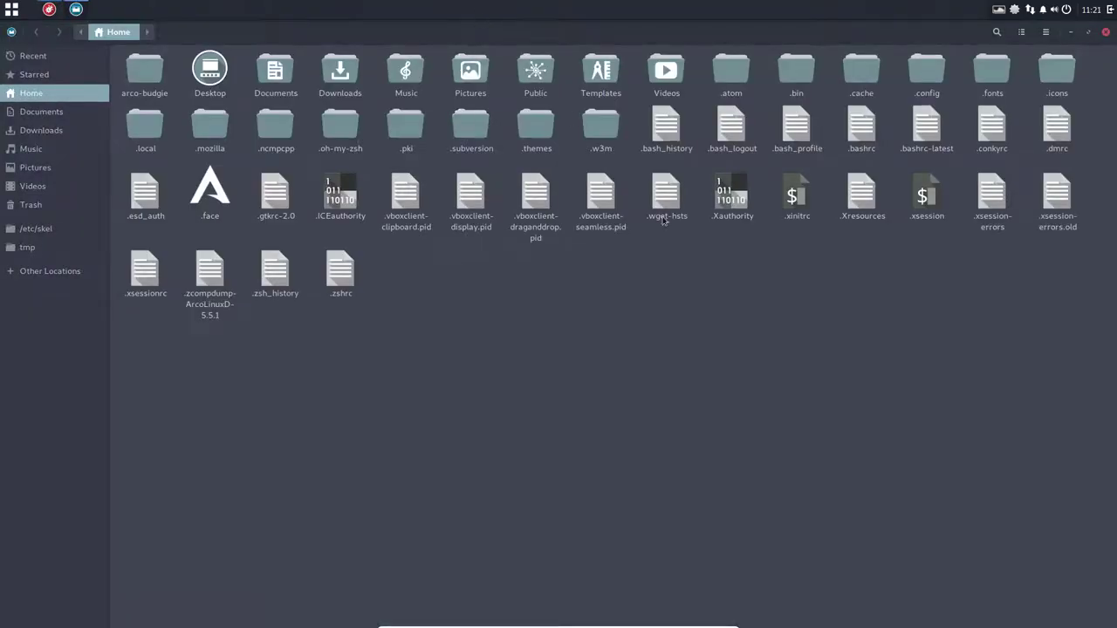
pyautogui.moveTo(669, 32); pyautogui.dragTo(879, 110)
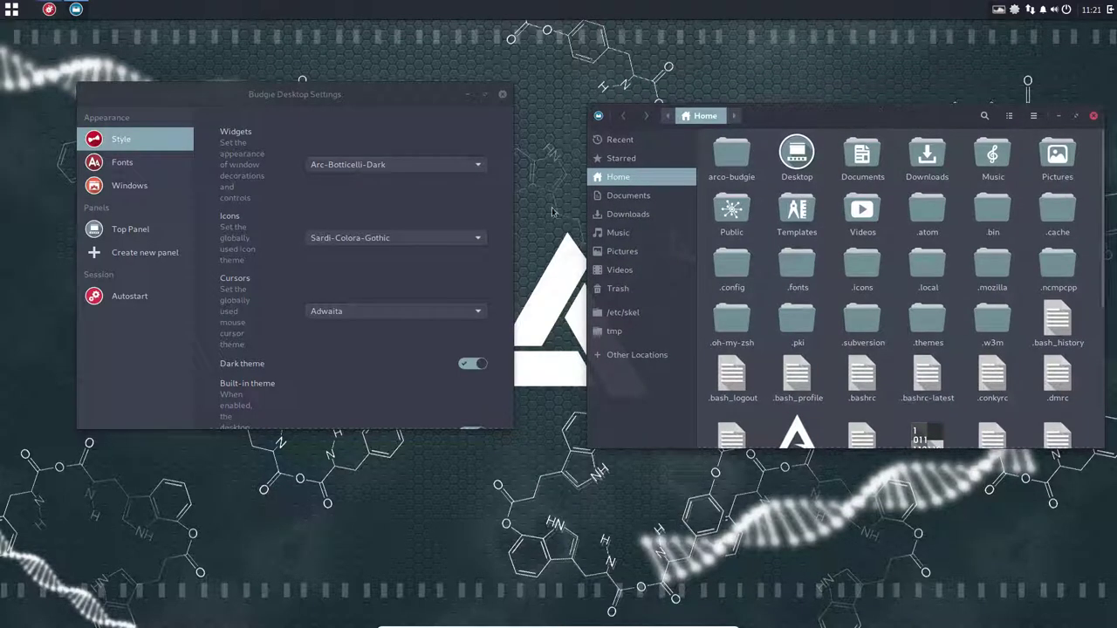
# - Try the Sardi-Flat-Colora-Edgewater icon theme
pyautogui.click(401, 244)
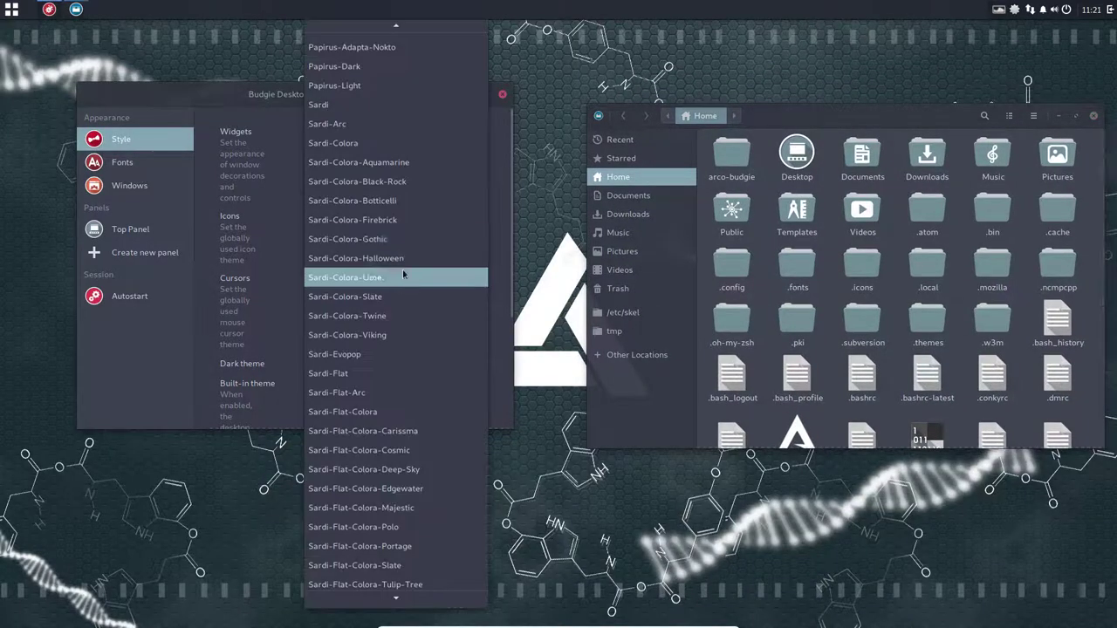
pyautogui.scroll(-2, 403, 423)
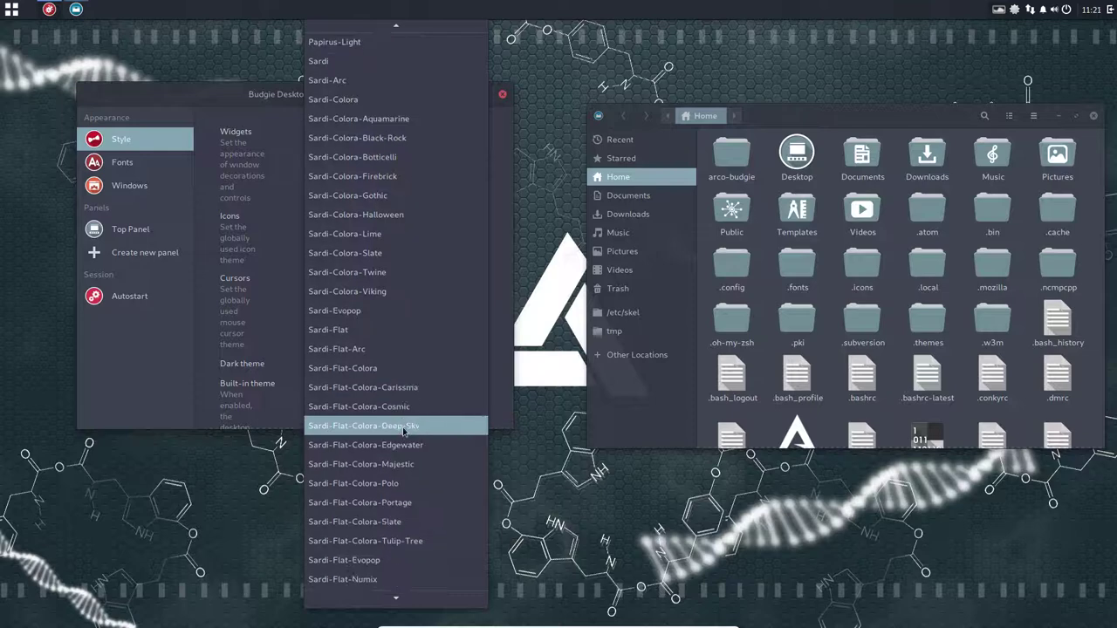
pyautogui.scroll(-1, 404, 430)
pyautogui.scroll(-2, 404, 431)
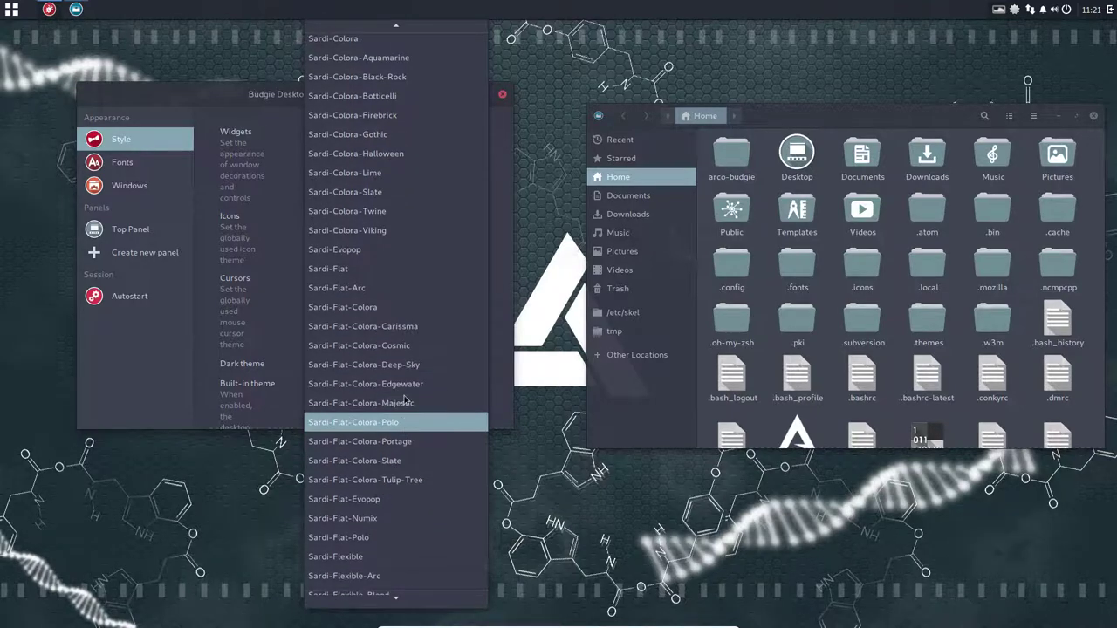
pyautogui.click(407, 390)
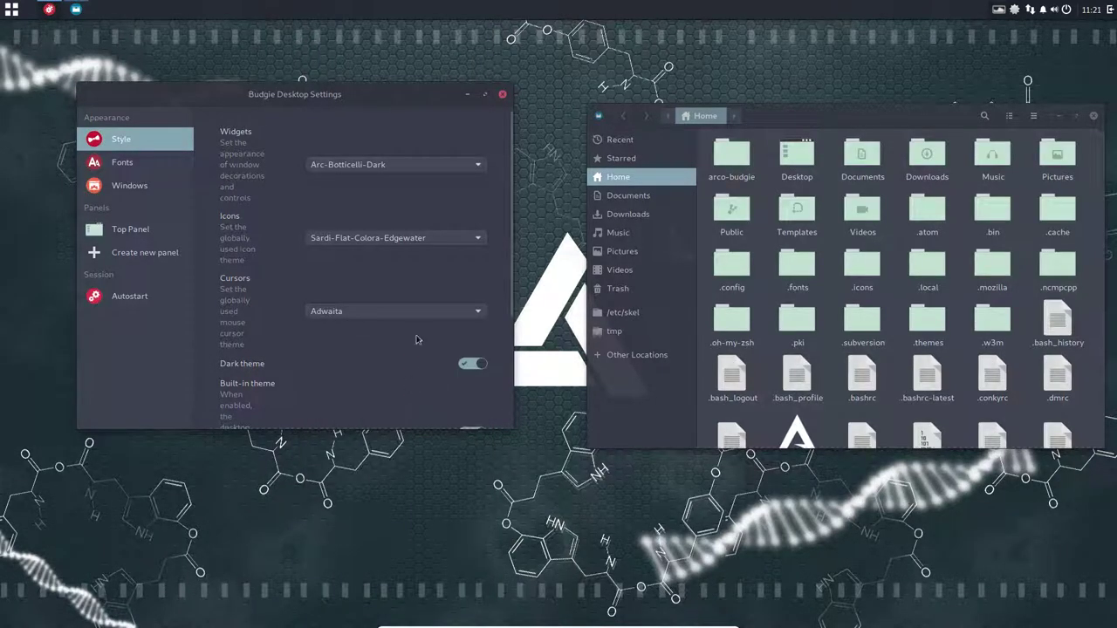
# - Set the icon theme to Sardi-Flat-Colora-Slate and the cursor theme to Breeze_Snow
pyautogui.click(443, 239)
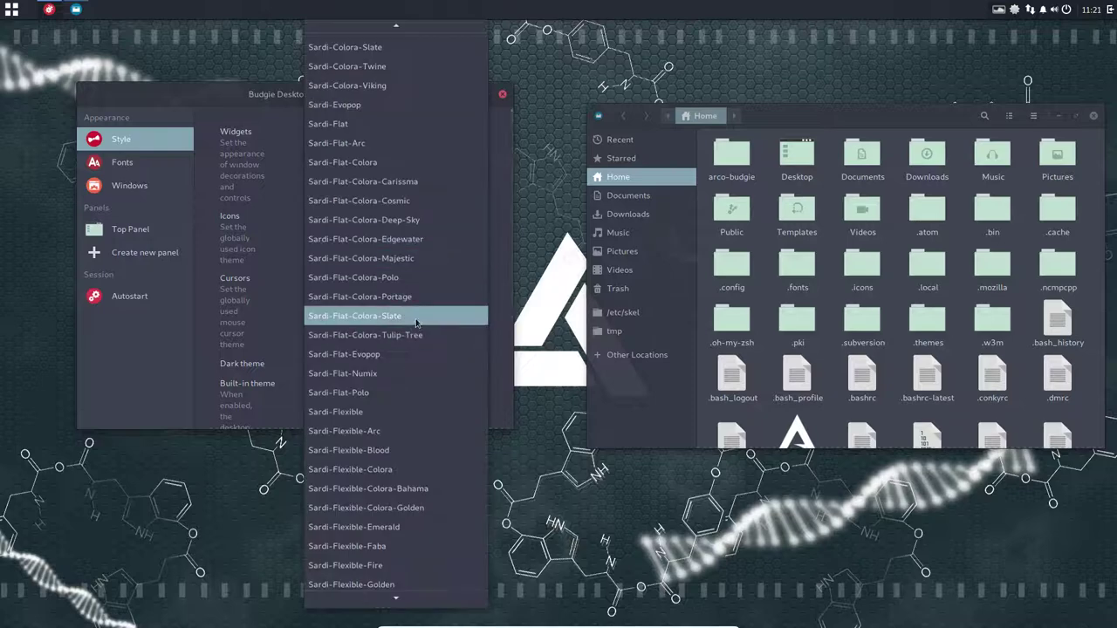
pyautogui.click(416, 319)
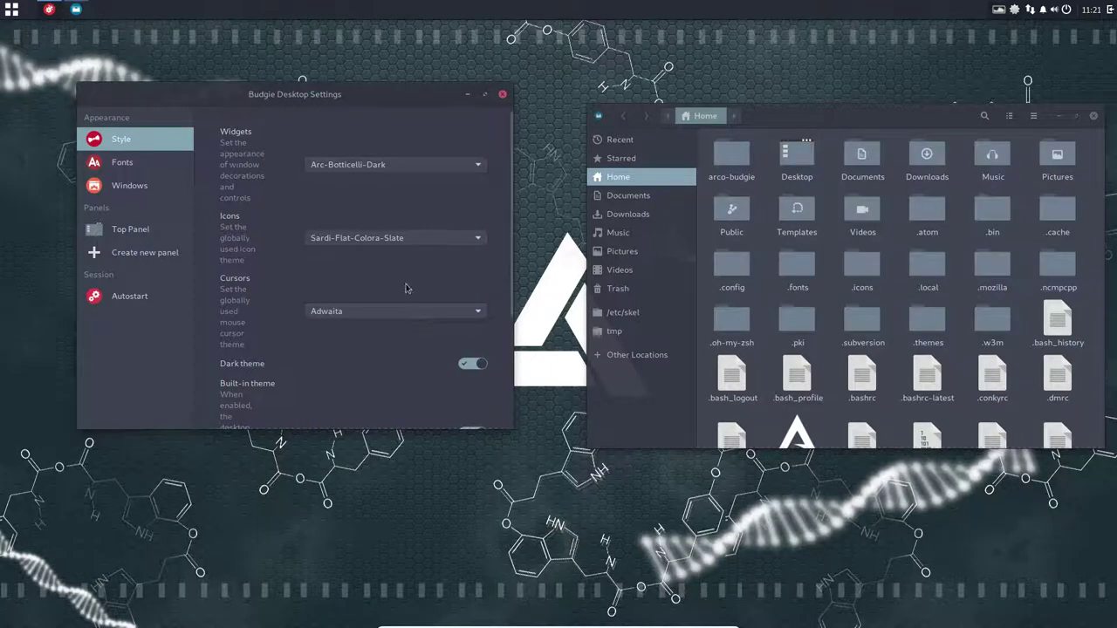
pyautogui.click(364, 316)
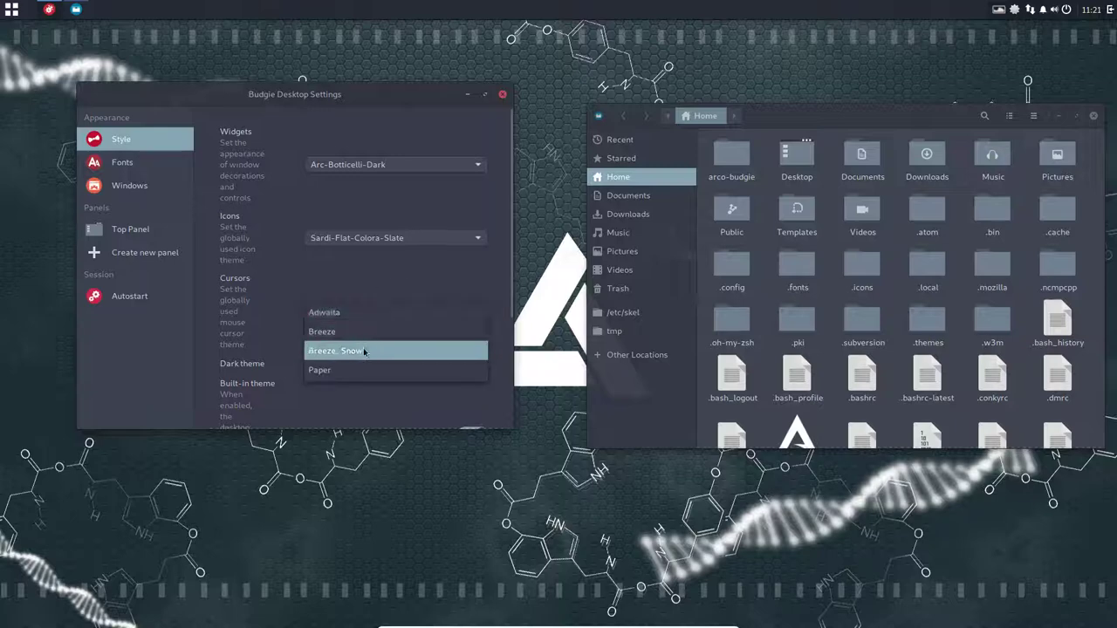
pyautogui.click(364, 350)
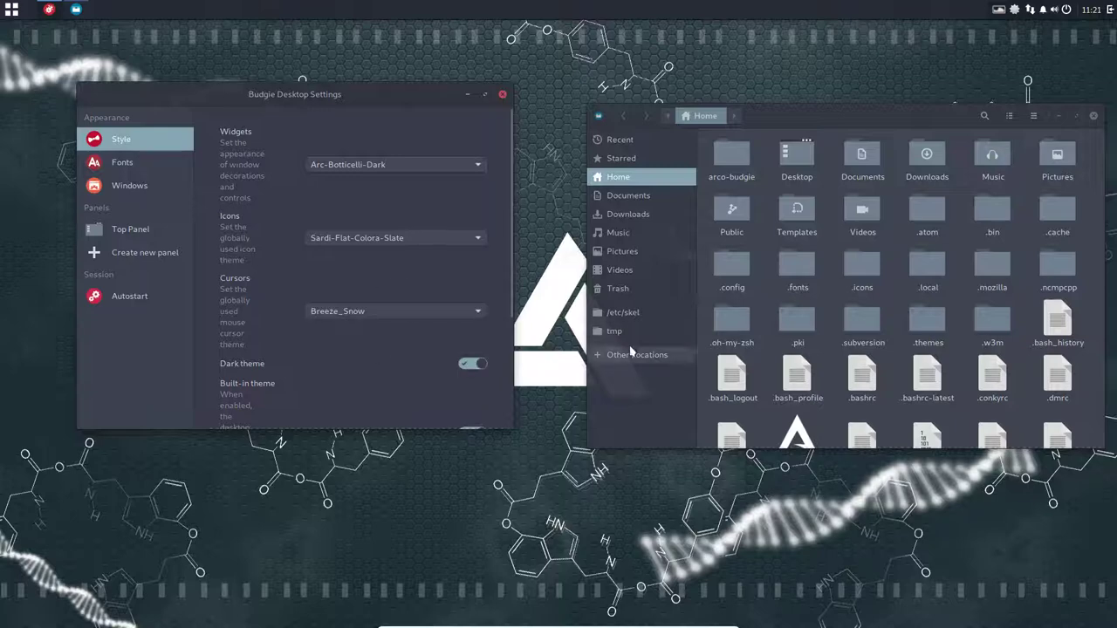
# - Look at the font settings and the available window title fonts, leaving the font choice unchanged
pyautogui.click(143, 166)
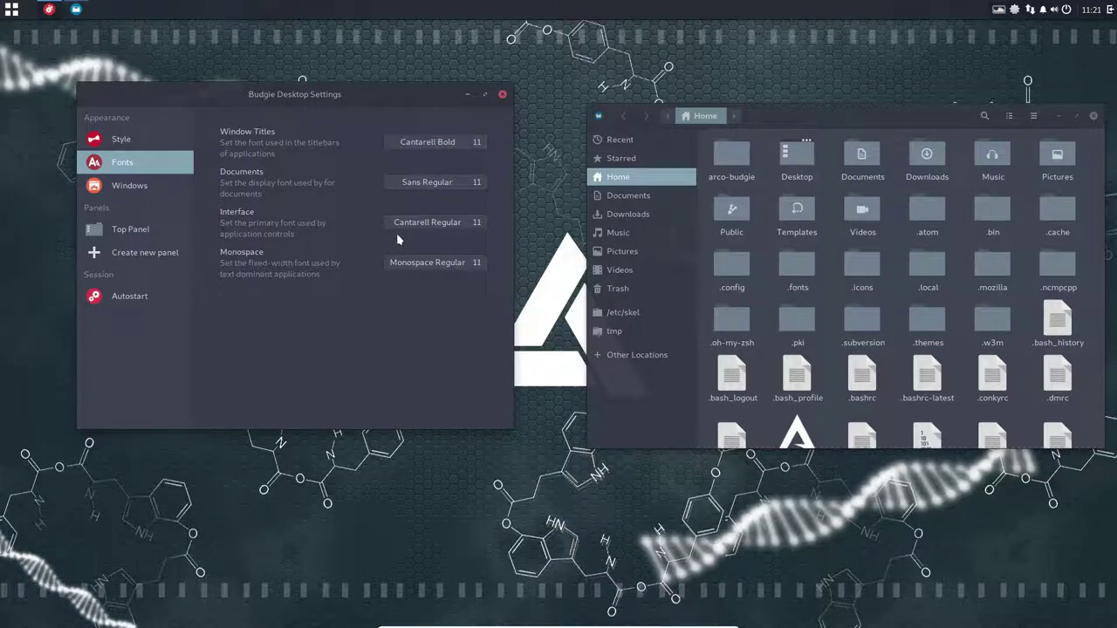
pyautogui.click(421, 148)
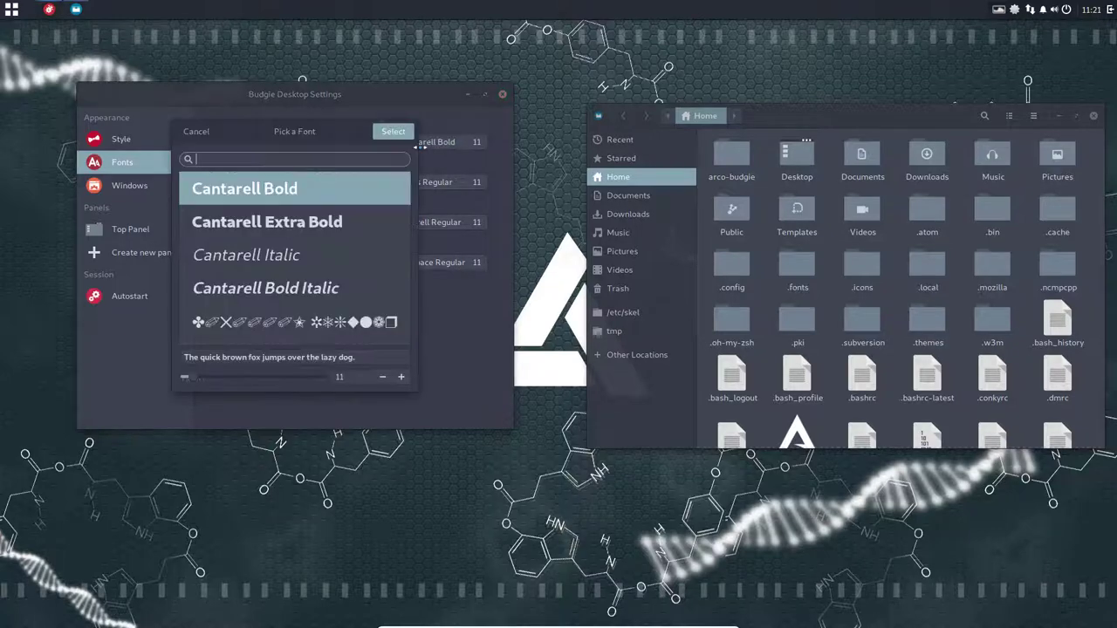
pyautogui.click(196, 130)
# - Show the window behaviour settings and test automatic tiling with the settings window, leaving it tiled on the left half of the desktop
pyautogui.click(150, 191)
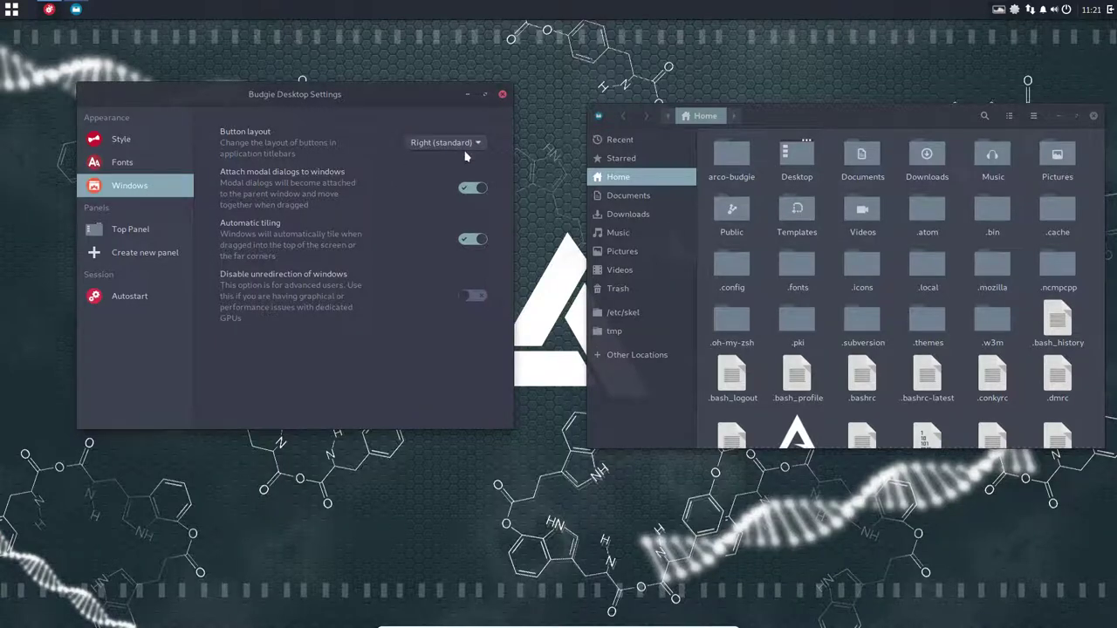
pyautogui.moveTo(333, 100); pyautogui.dragTo(1, 98)
pyautogui.moveTo(318, 46); pyautogui.dragTo(1116, 262)
pyautogui.moveTo(902, 38); pyautogui.dragTo(11, 623)
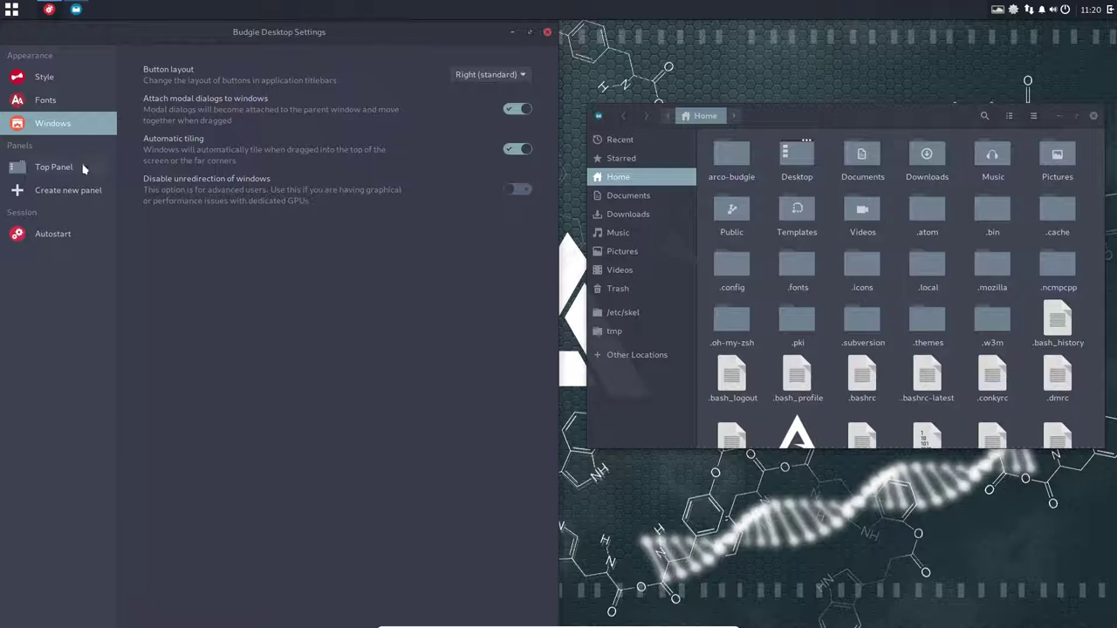
# - Set the menu label of the top panel's Budgie Menu applet to "ArcoLinuxD Budgie"
pyautogui.click(75, 171)
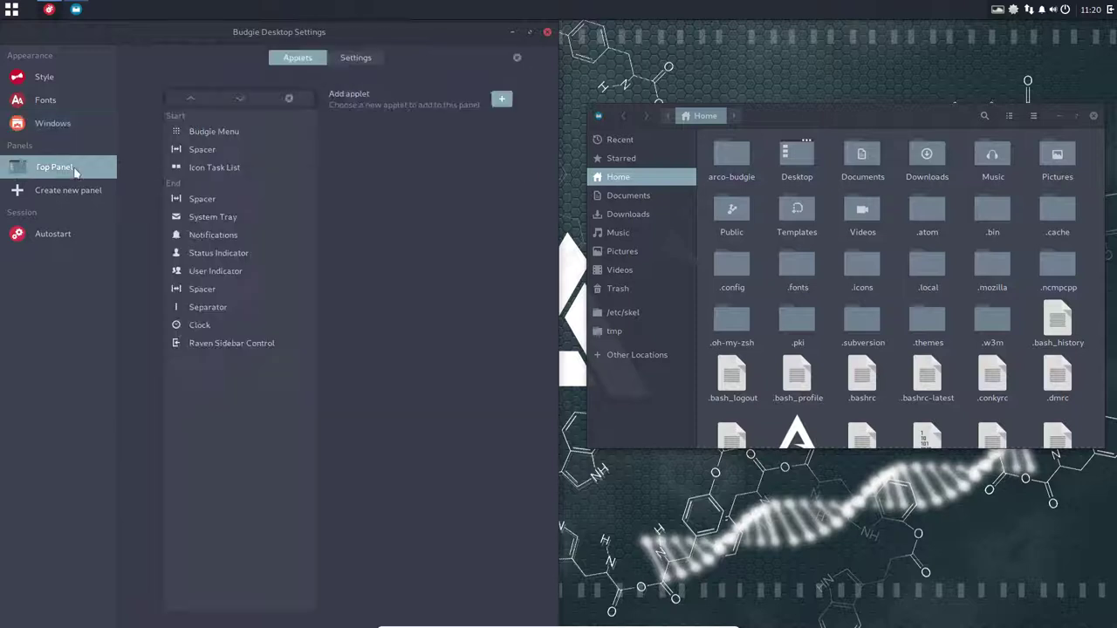
pyautogui.click(223, 132)
pyautogui.doubleClick(431, 173)
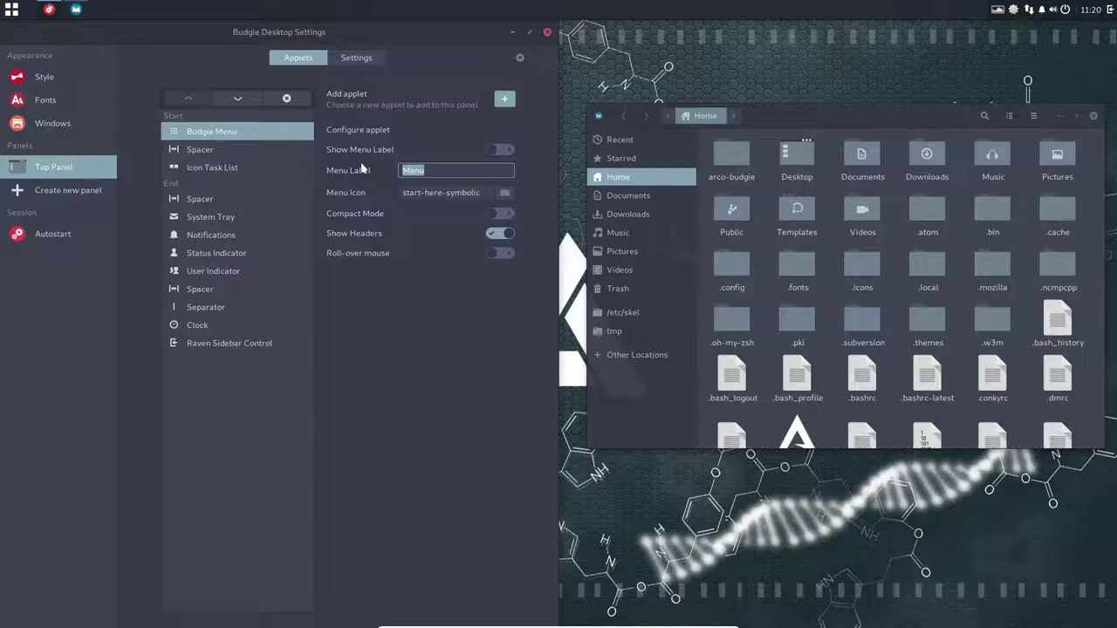
pyautogui.write('ArcoLinuxD Budgie')
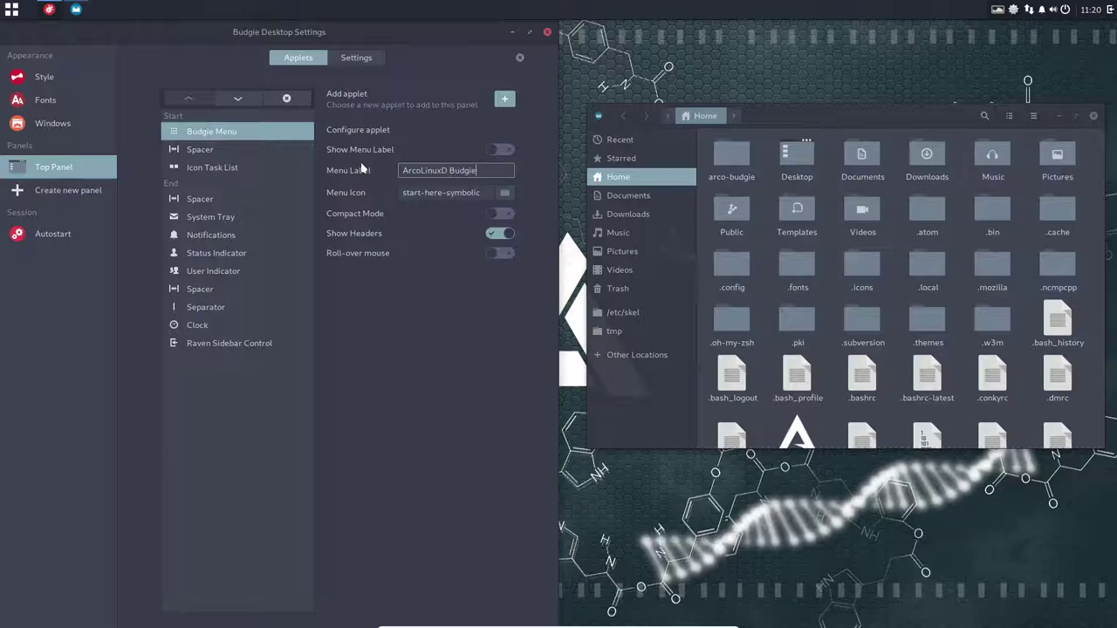
# - Start choosing a menu icon from file and browse from the file system root to /usr/share
pyautogui.click(504, 193)
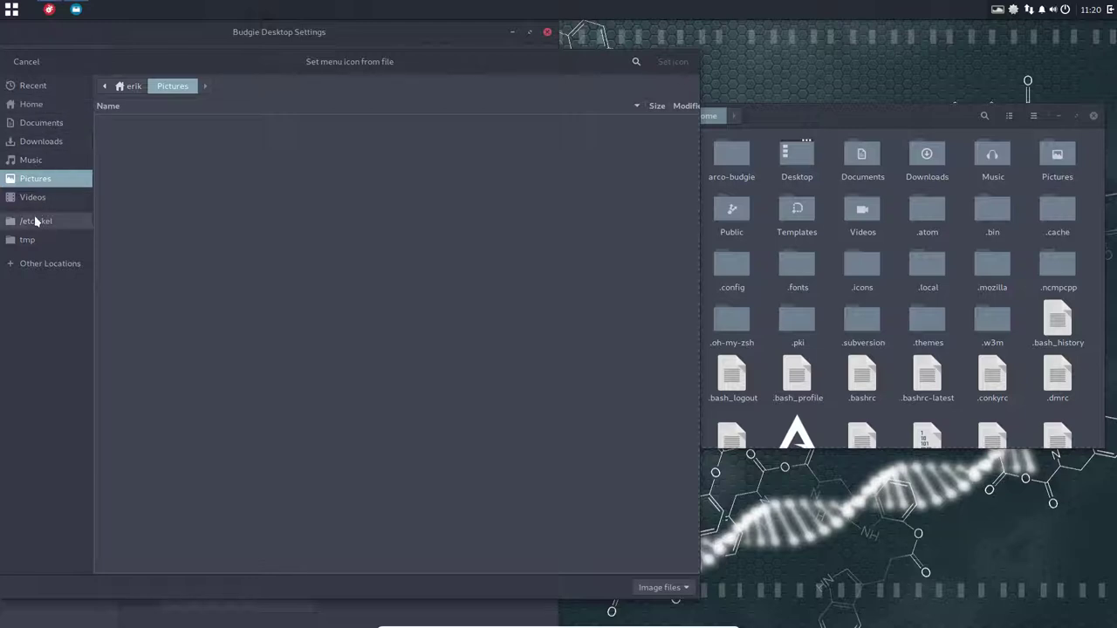
pyautogui.click(51, 263)
pyautogui.click(147, 110)
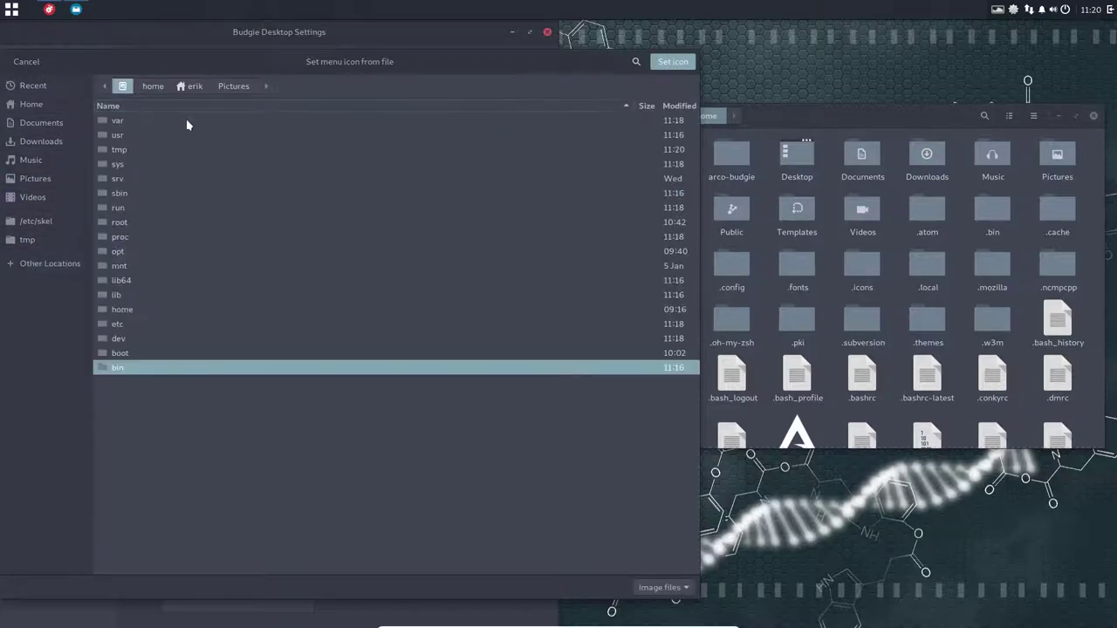
pyautogui.click(123, 106)
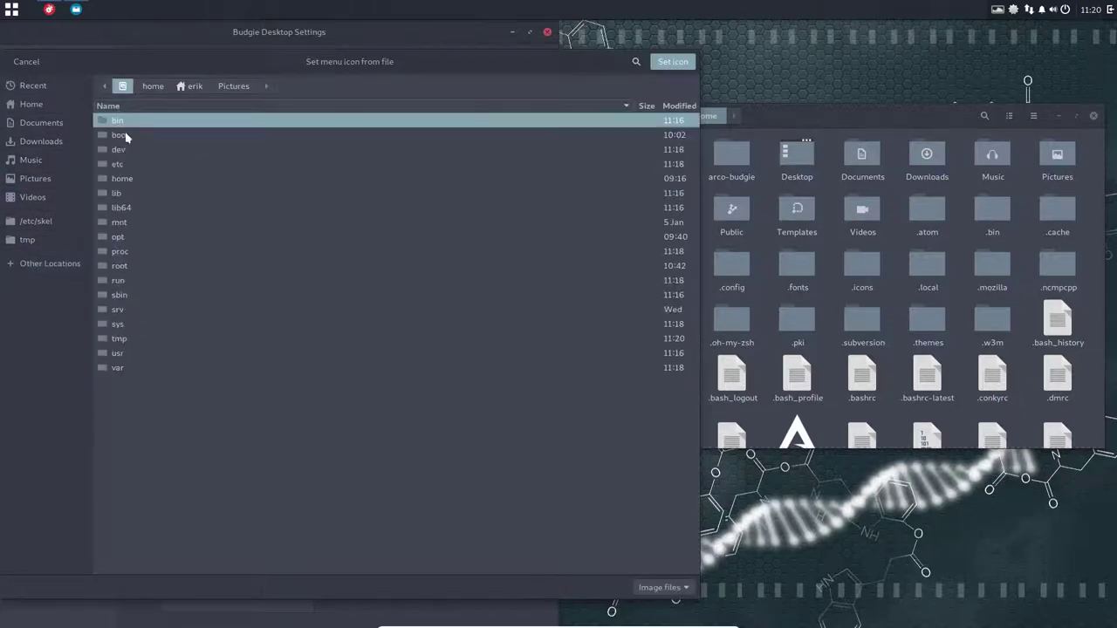
pyautogui.doubleClick(132, 352)
pyautogui.write('s')
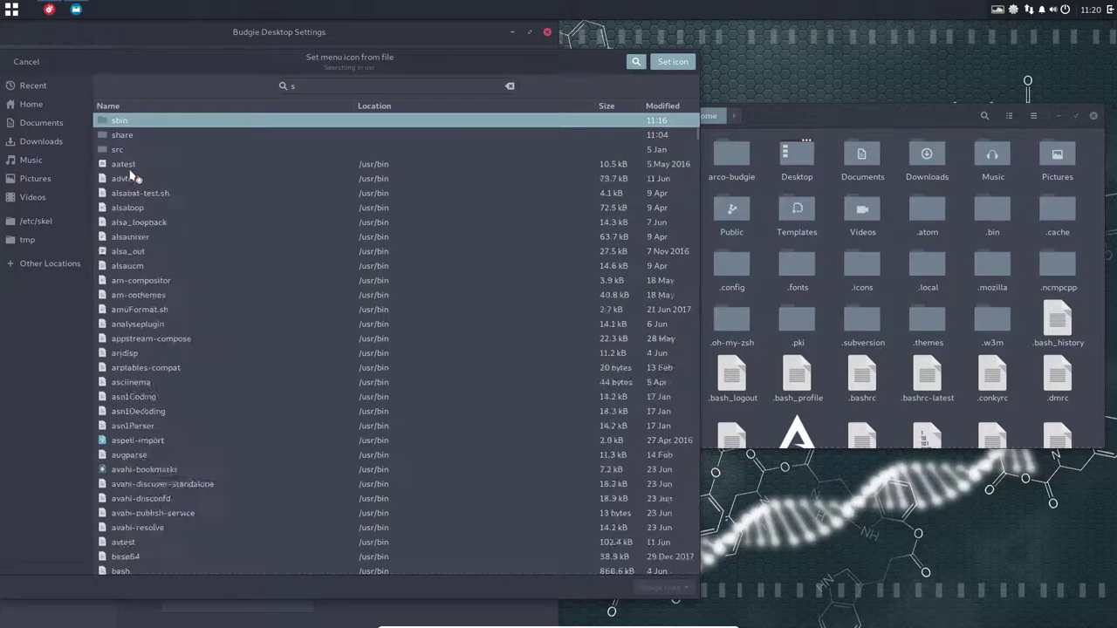
pyautogui.doubleClick(128, 135)
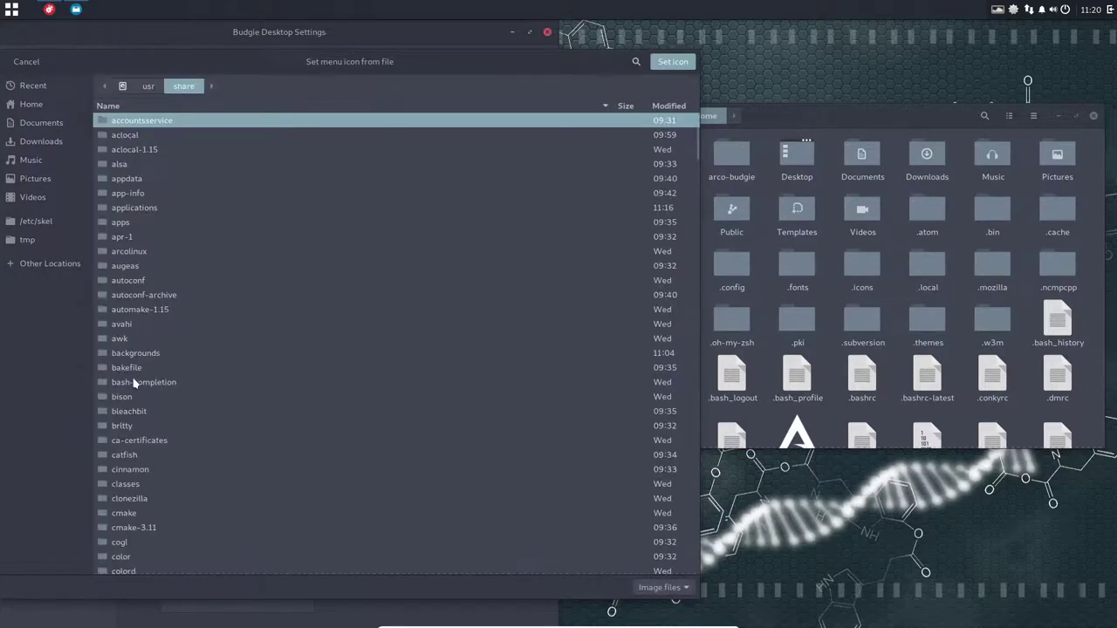
# - Open the icons/Sardi/scalable/places folder in the menu icon chooser
pyautogui.write('icons')
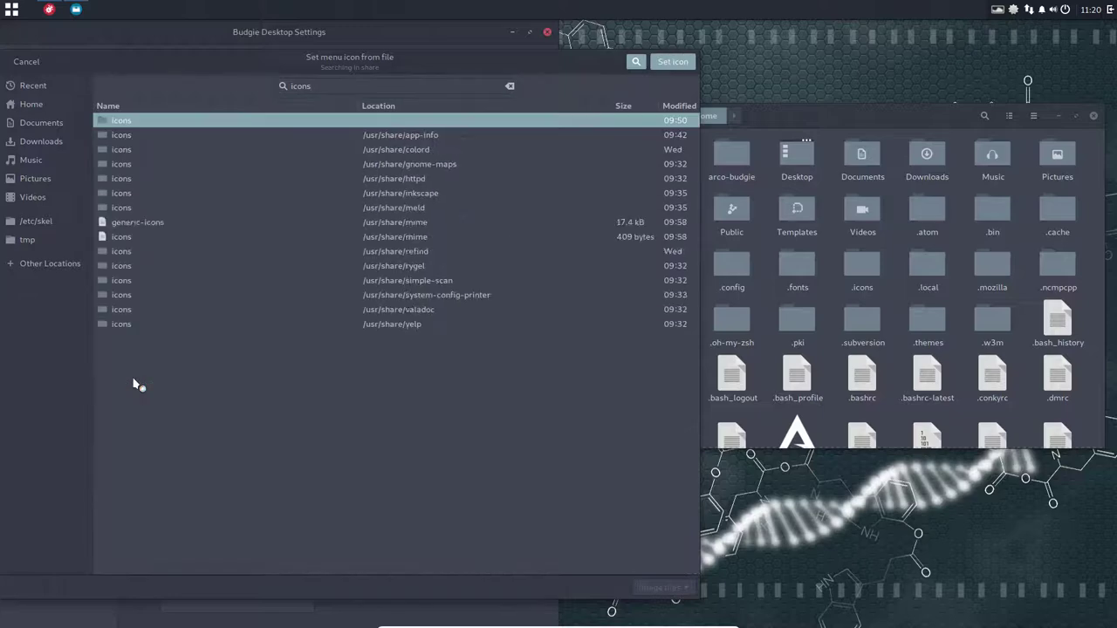
pyautogui.press('Return')
pyautogui.write('srad')
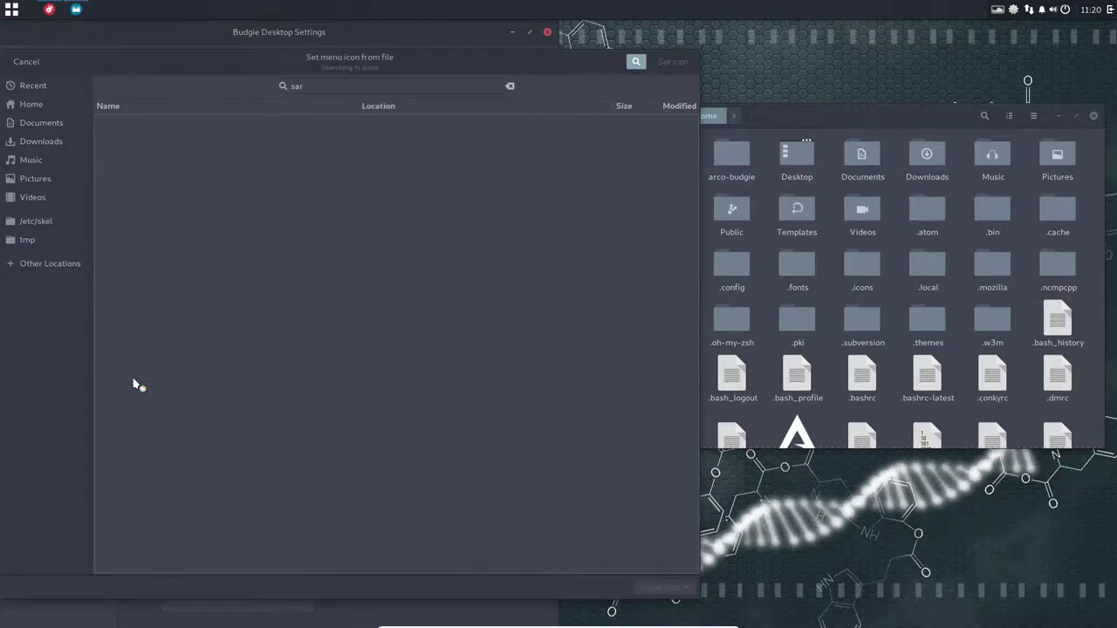
pyautogui.write('rdi')
pyautogui.press('Return')
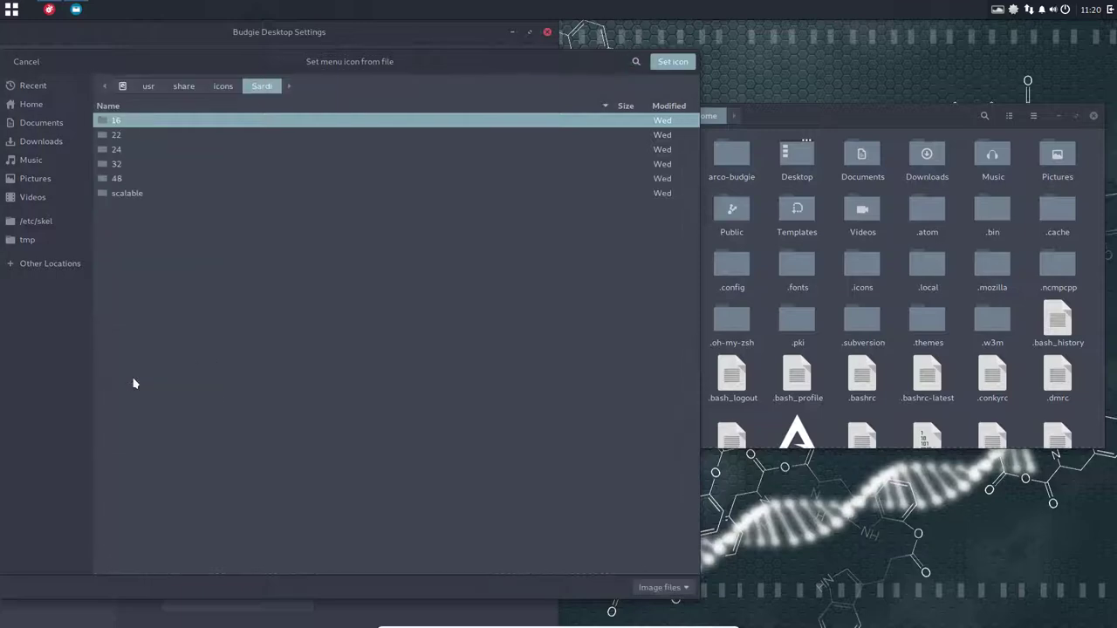
pyautogui.doubleClick(140, 193)
pyautogui.click(131, 251)
pyautogui.doubleClick(131, 251)
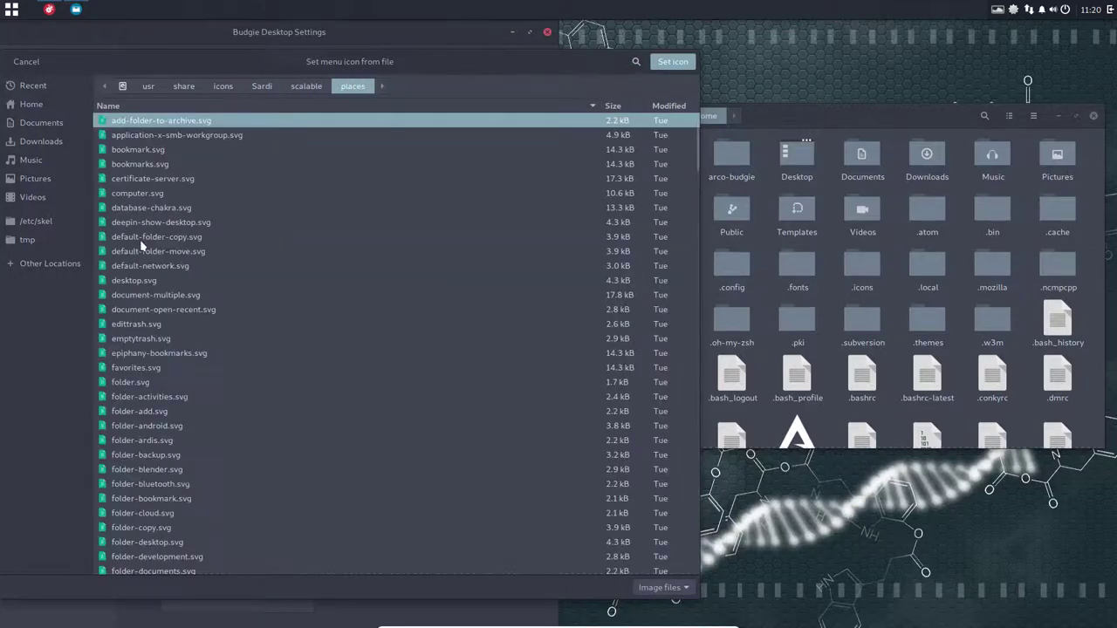
# - Set the Budgie Menu icon to start-here-arcolinux-official-logo.svg from the Sardi places folder
pyautogui.scroll(-15, 141, 253)
pyautogui.scroll(5, 141, 253)
pyautogui.click(143, 261)
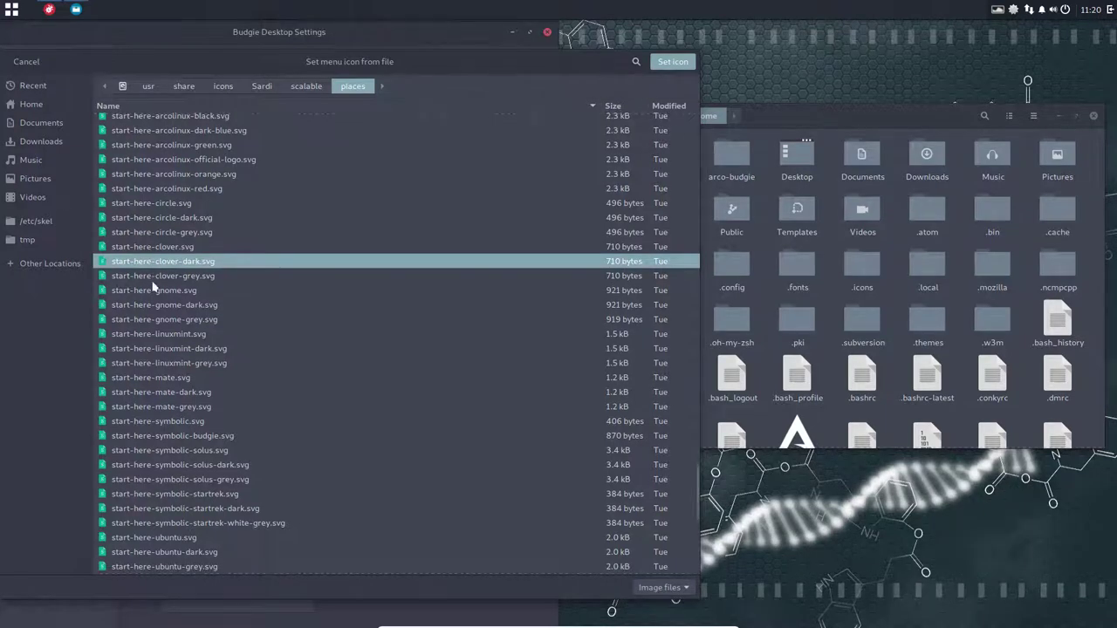
pyautogui.scroll(-3, 152, 279)
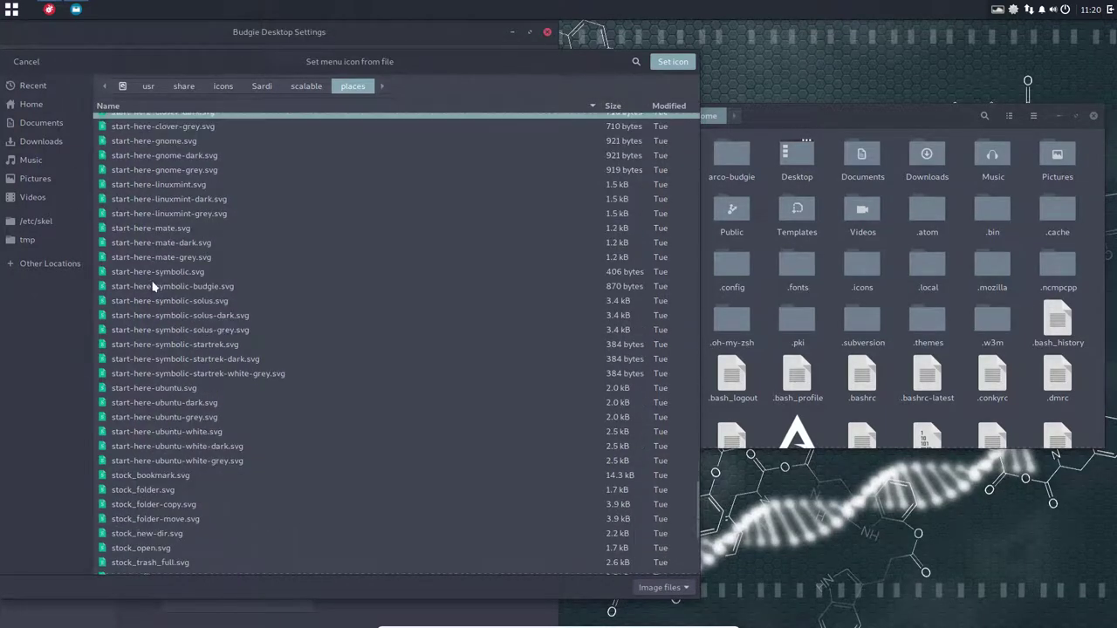
pyautogui.click(203, 348)
pyautogui.scroll(-2, 158, 434)
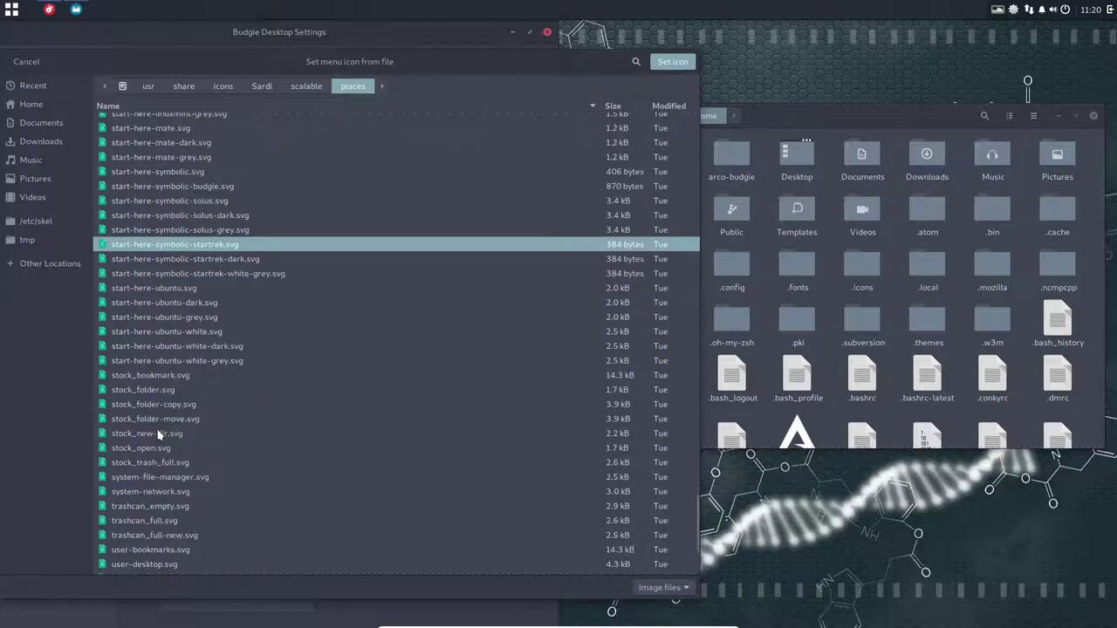
pyautogui.scroll(5, 158, 434)
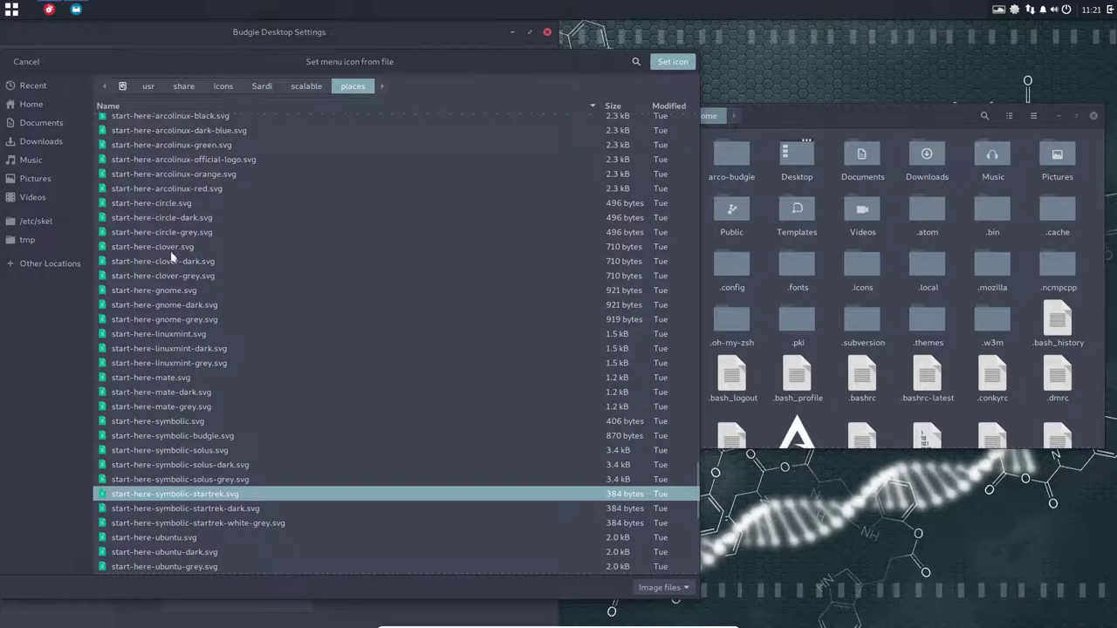
pyautogui.click(183, 192)
pyautogui.scroll(5, 191, 265)
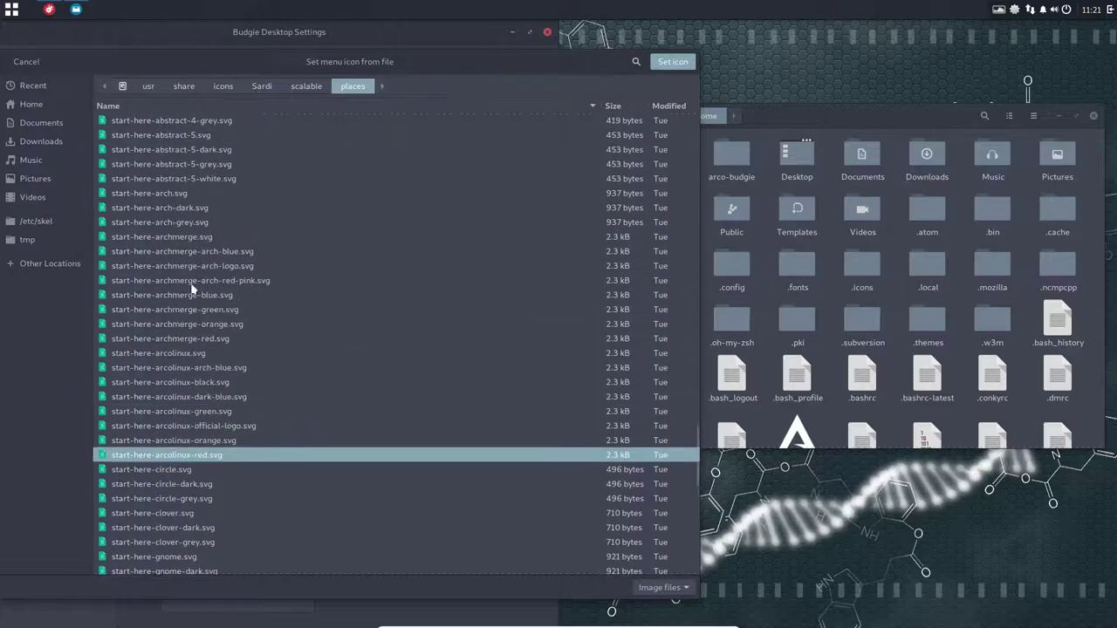
pyautogui.click(229, 402)
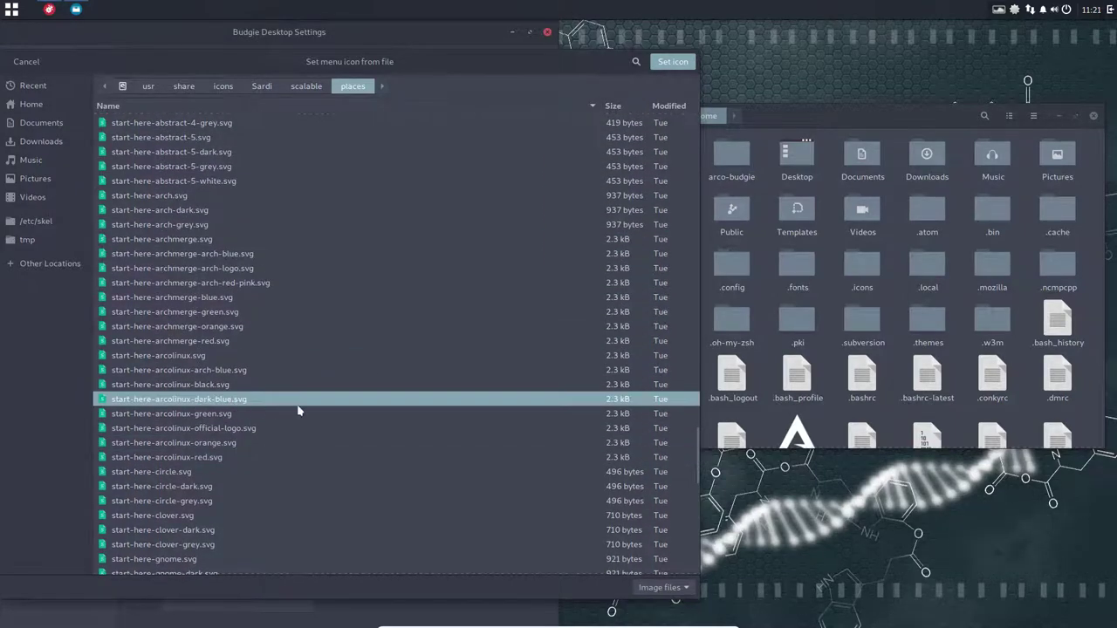
pyautogui.click(230, 428)
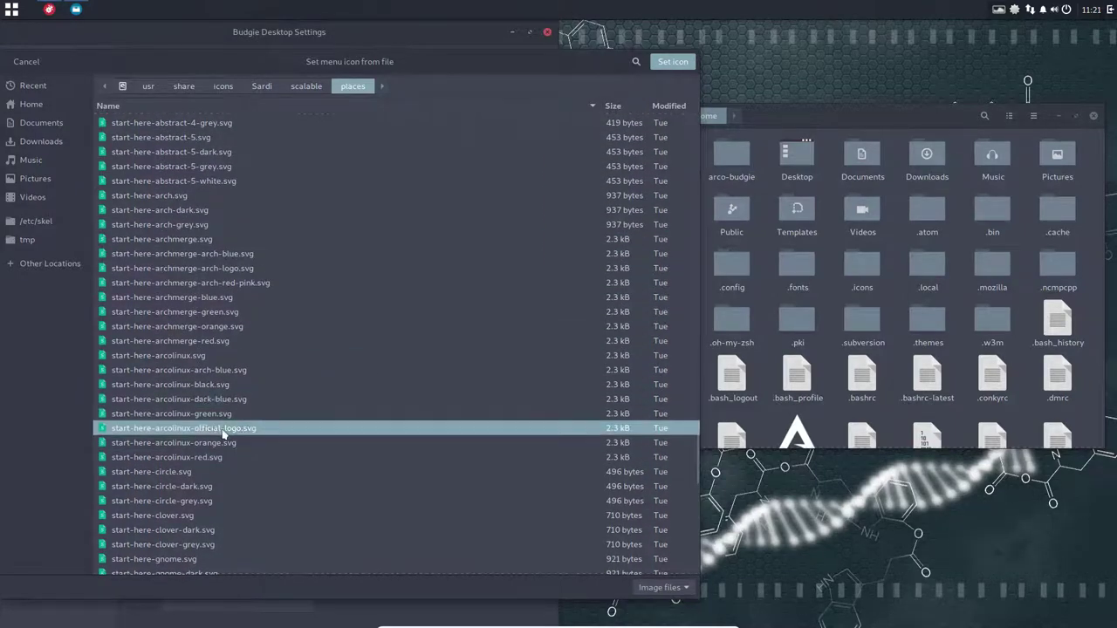
pyautogui.click(671, 61)
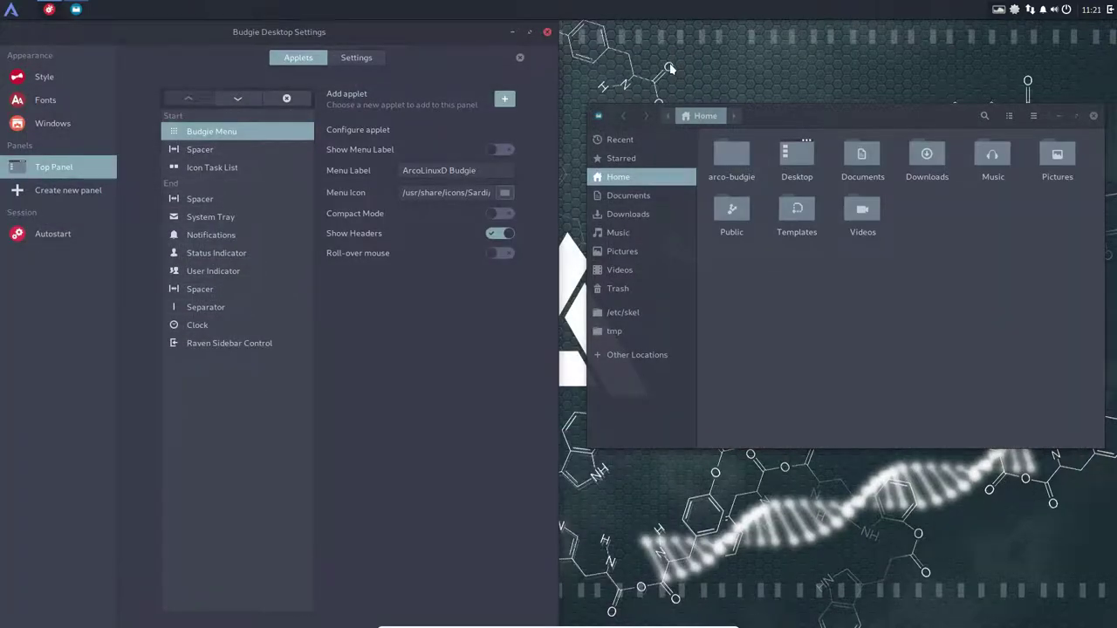
# - Try Compact Mode on the Budgie Menu, switch it off again and compare the two menu layouts
pyautogui.click(502, 213)
pyautogui.click(14, 13)
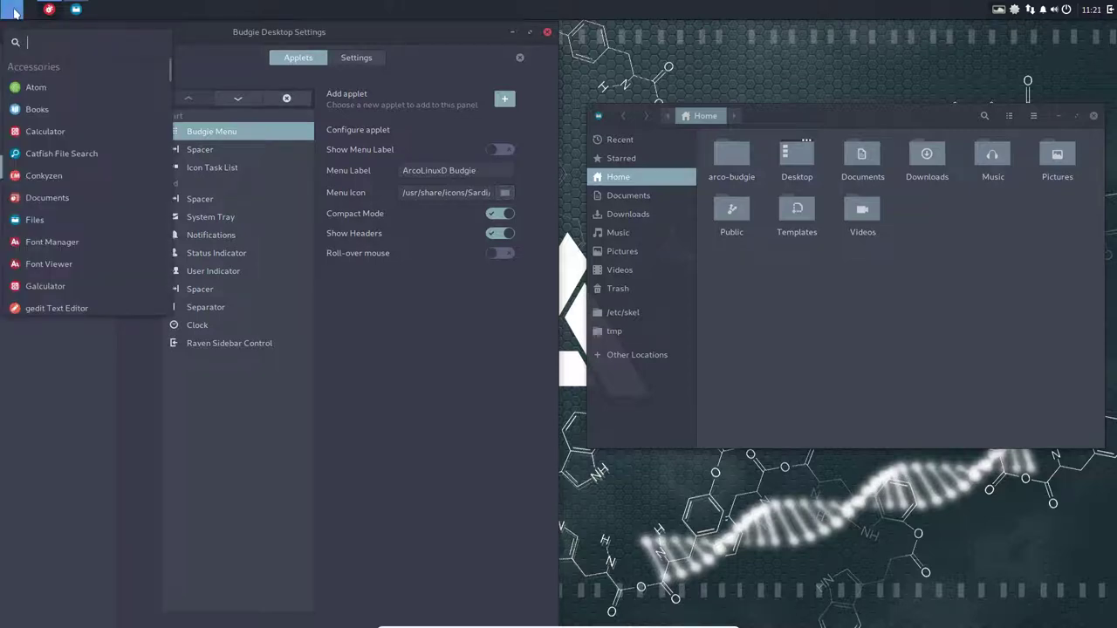
pyautogui.click(500, 214)
pyautogui.click(499, 214)
pyautogui.click(15, 10)
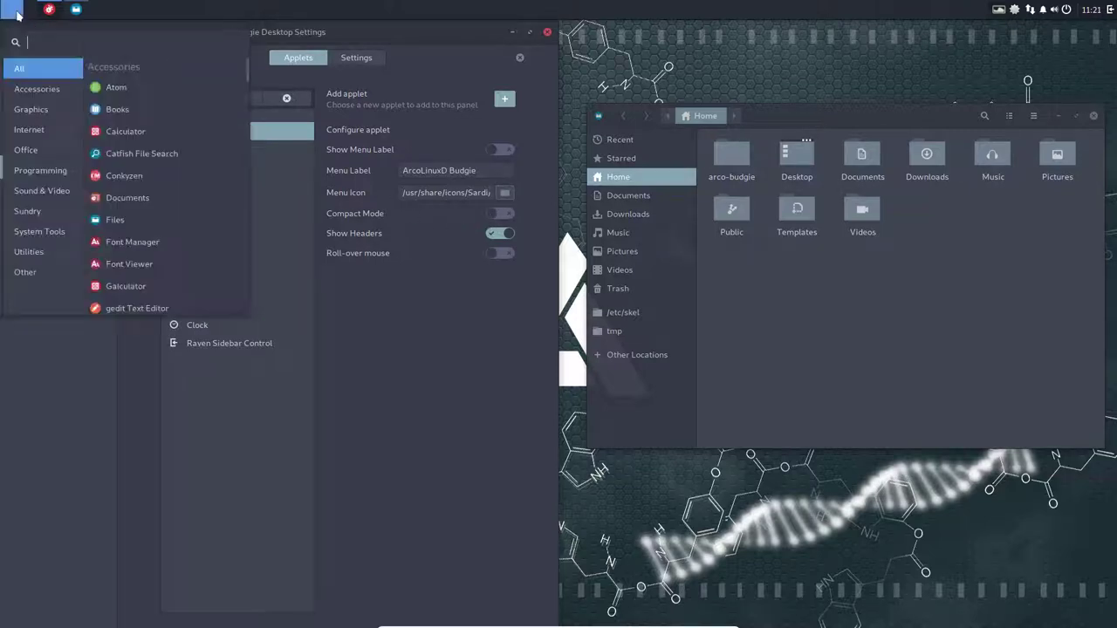
# - Enable Roll-over mouse for the Budgie Menu and test it on the menu's categories
pyautogui.click(443, 294)
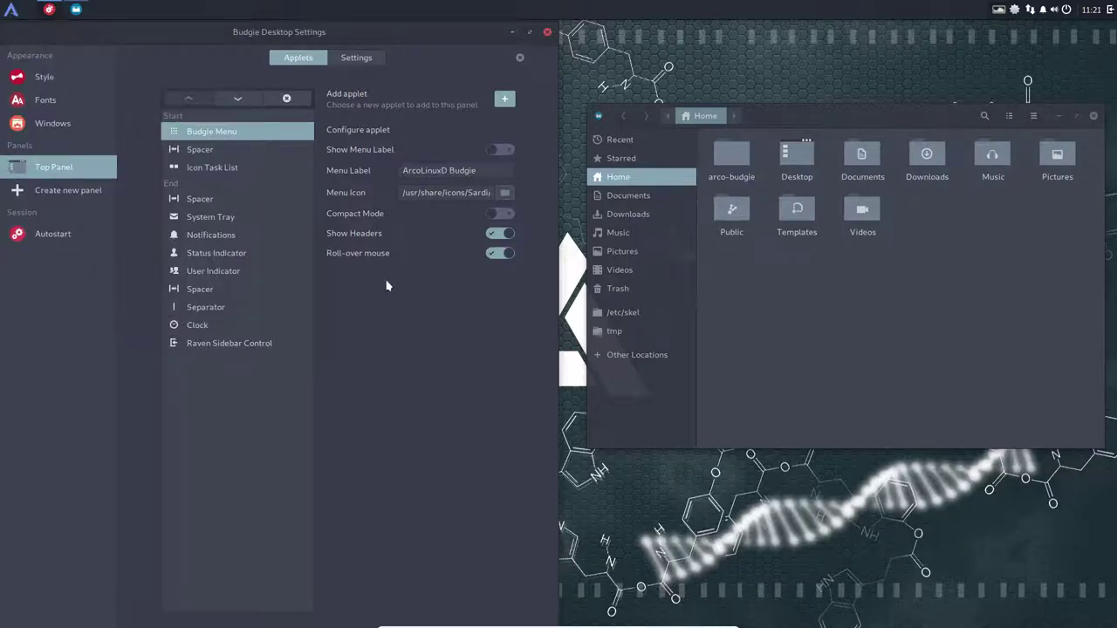
pyautogui.click(15, 11)
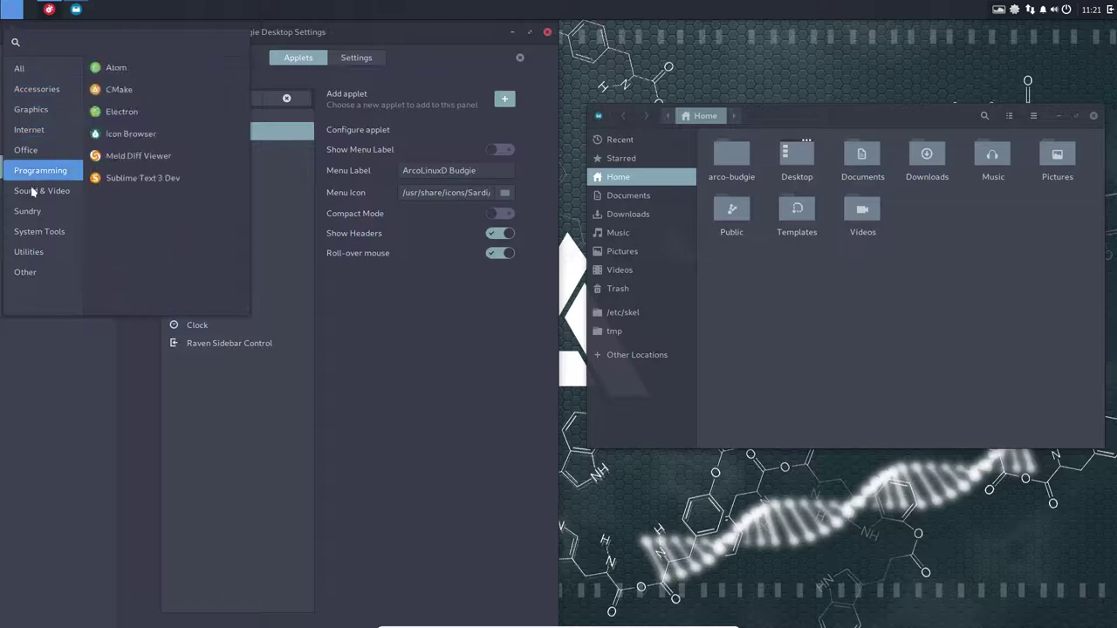
pyautogui.click(412, 322)
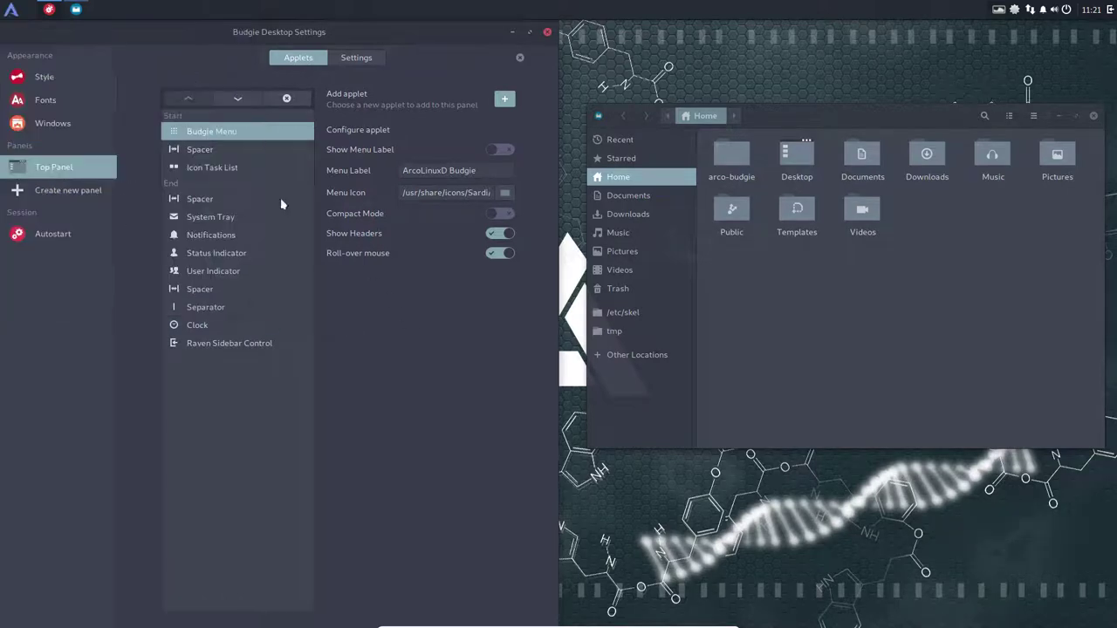
# - Examine the settings of each remaining top panel applet, from the first Spacer through Raven Sidebar Control
pyautogui.click(234, 151)
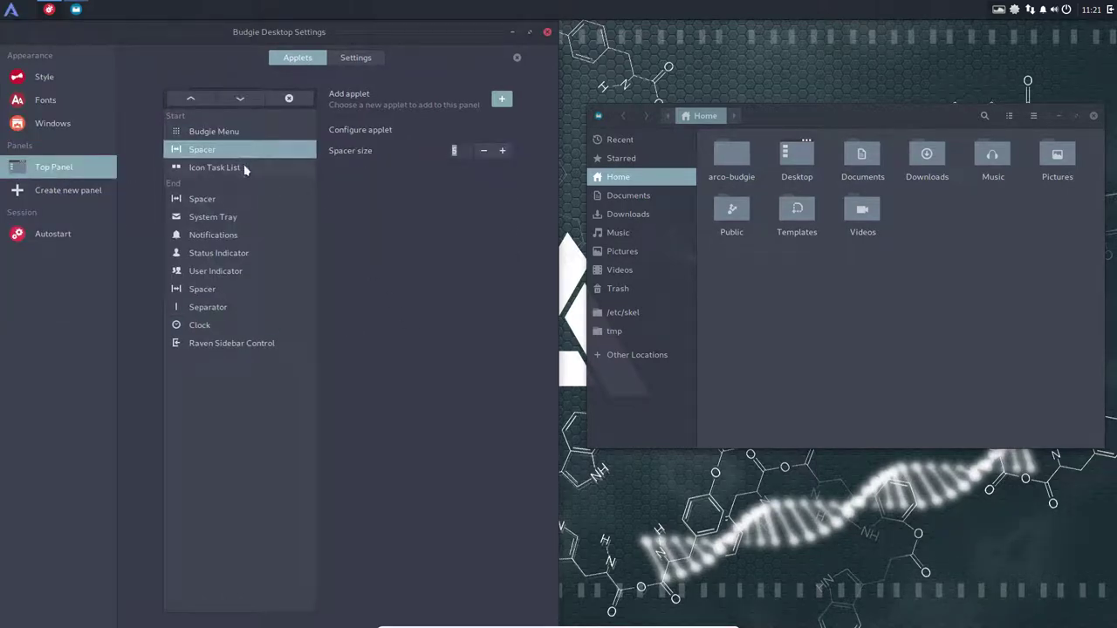
pyautogui.click(244, 169)
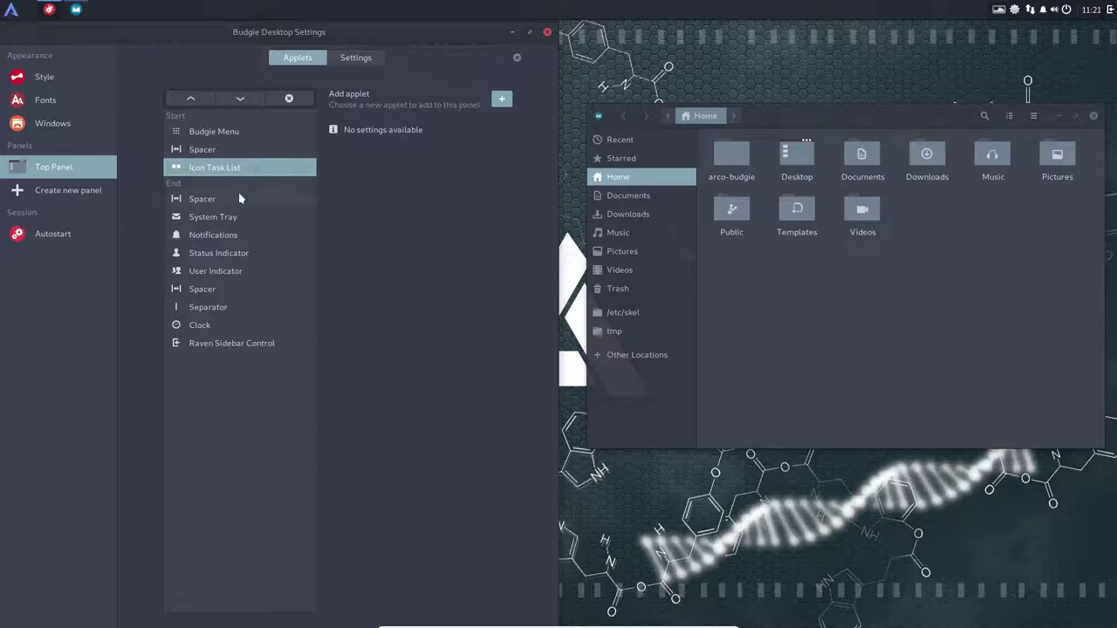
pyautogui.click(239, 195)
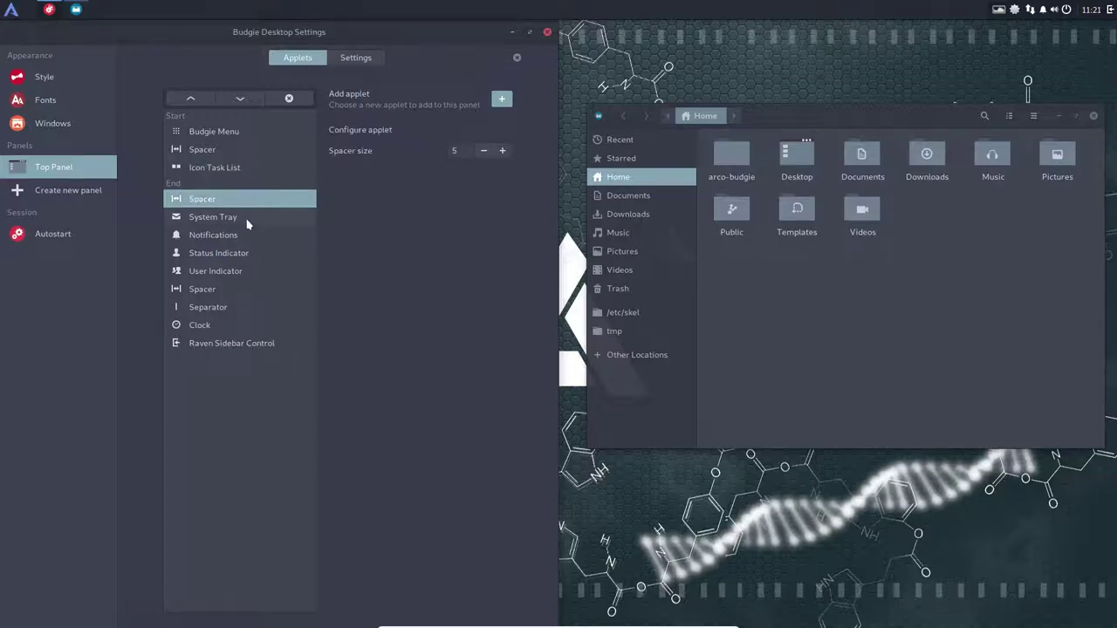
pyautogui.click(248, 221)
pyautogui.click(251, 237)
pyautogui.click(254, 254)
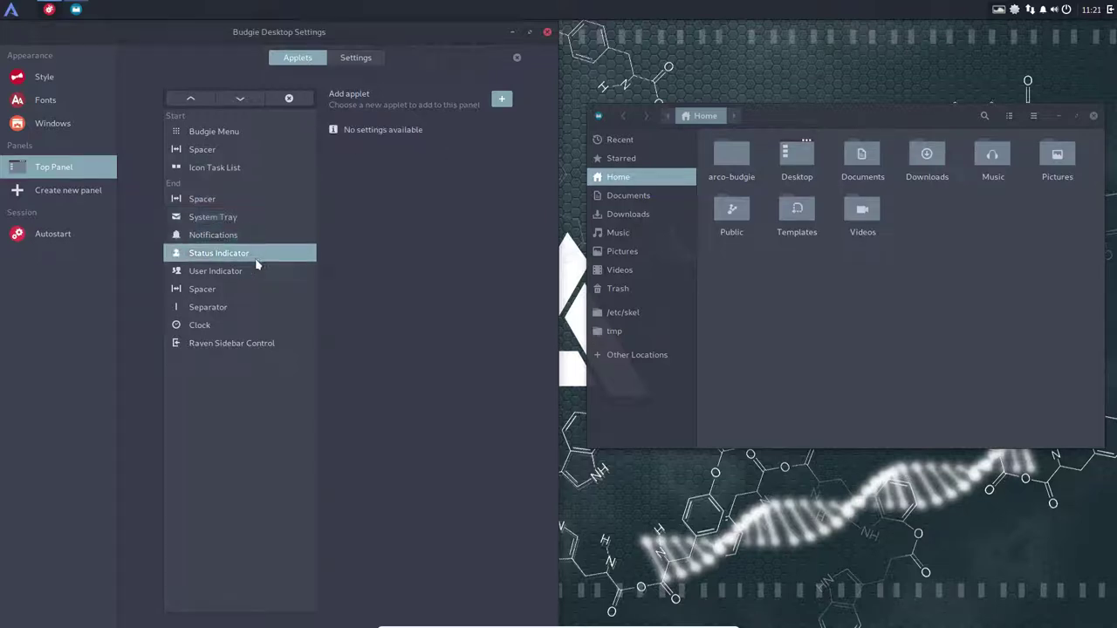
pyautogui.click(252, 274)
pyautogui.click(249, 291)
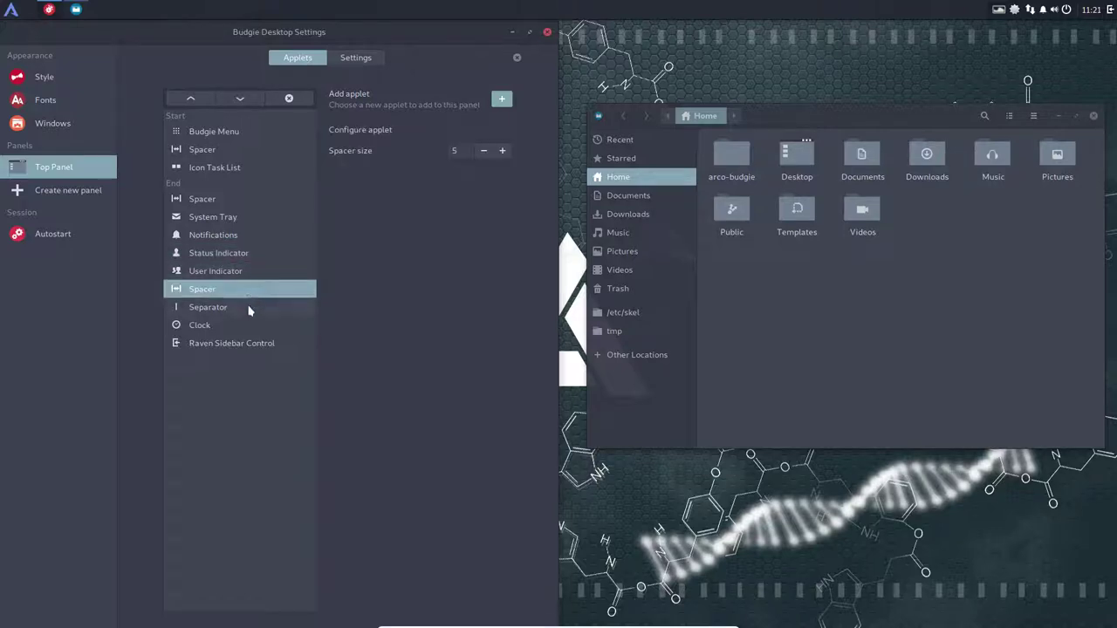
pyautogui.click(249, 308)
pyautogui.click(249, 325)
pyautogui.click(250, 344)
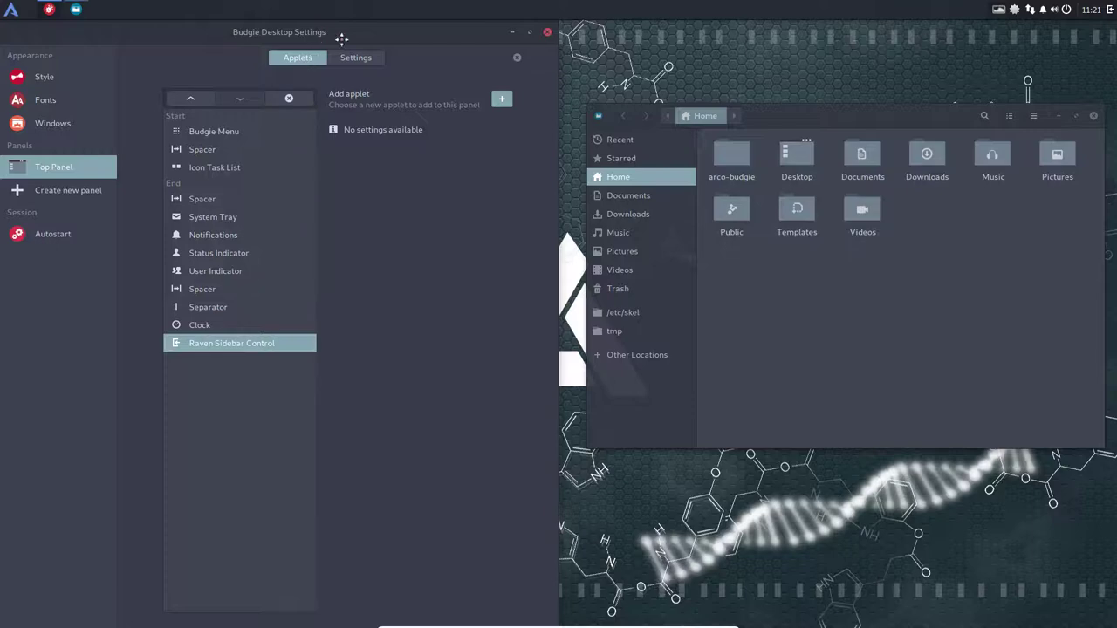
# - Untile the settings window and remove Install ArcoLinux from the autostart apps
pyautogui.moveTo(382, 46); pyautogui.dragTo(307, 166)
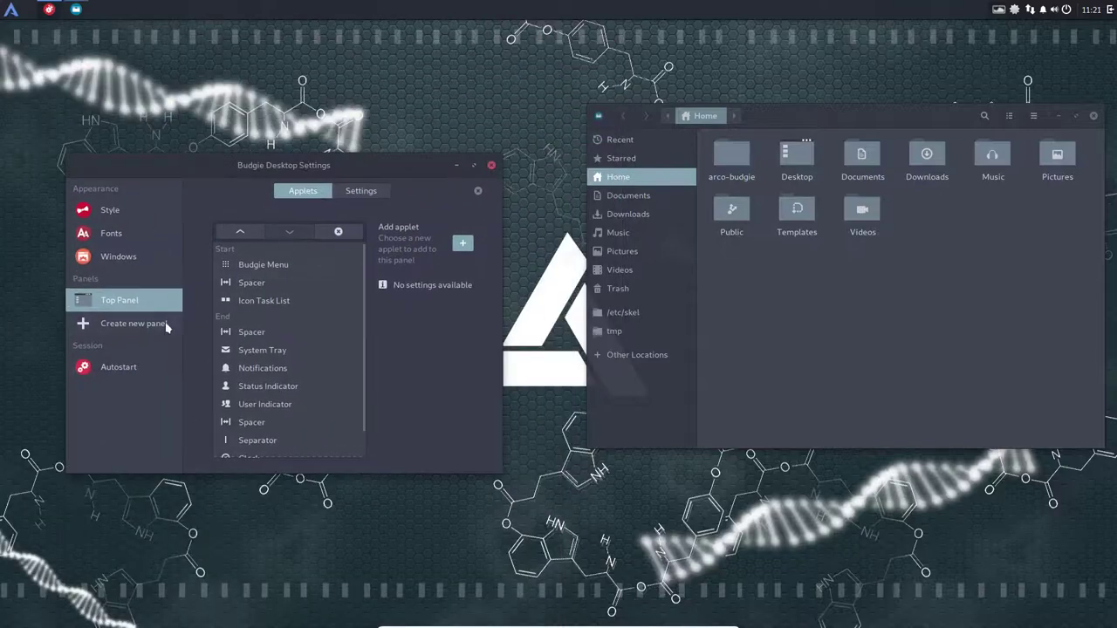
pyautogui.click(123, 373)
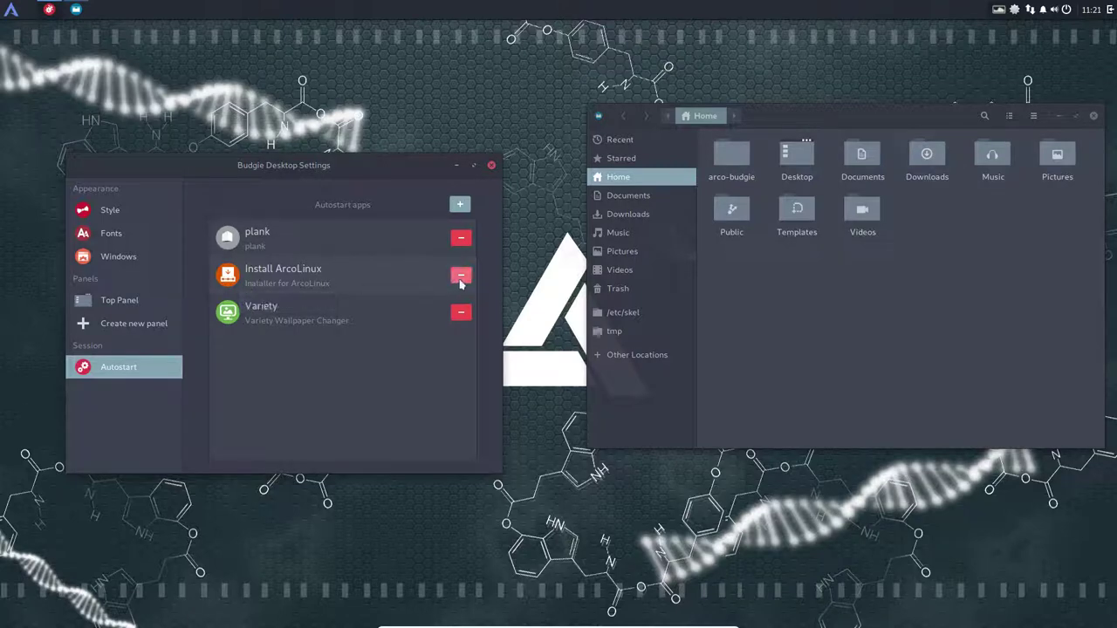
pyautogui.click(828, 289)
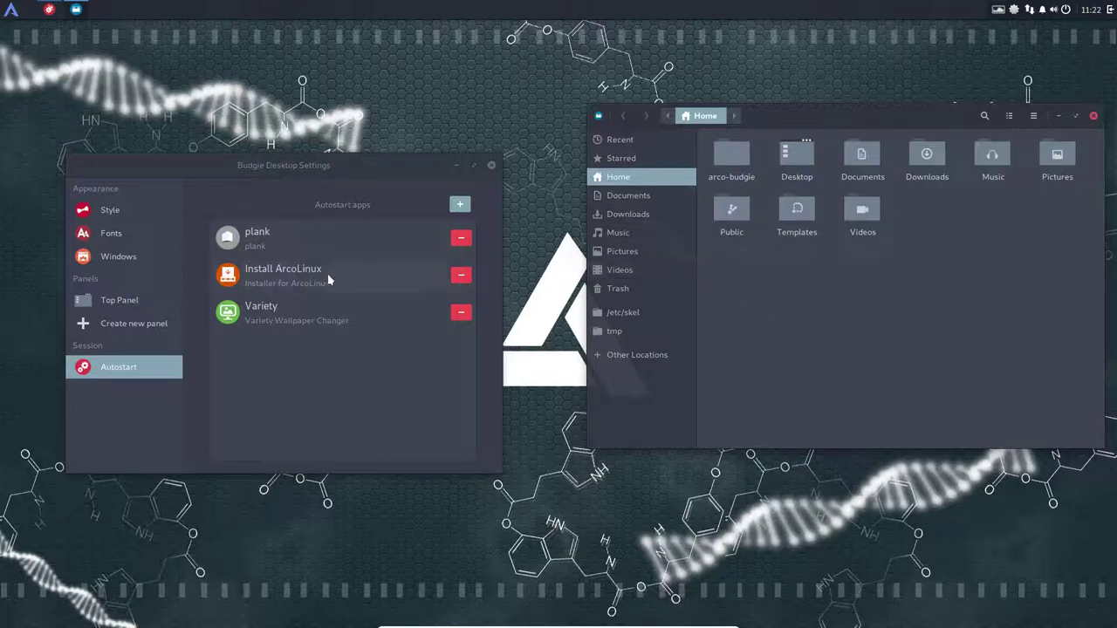
pyautogui.click(459, 277)
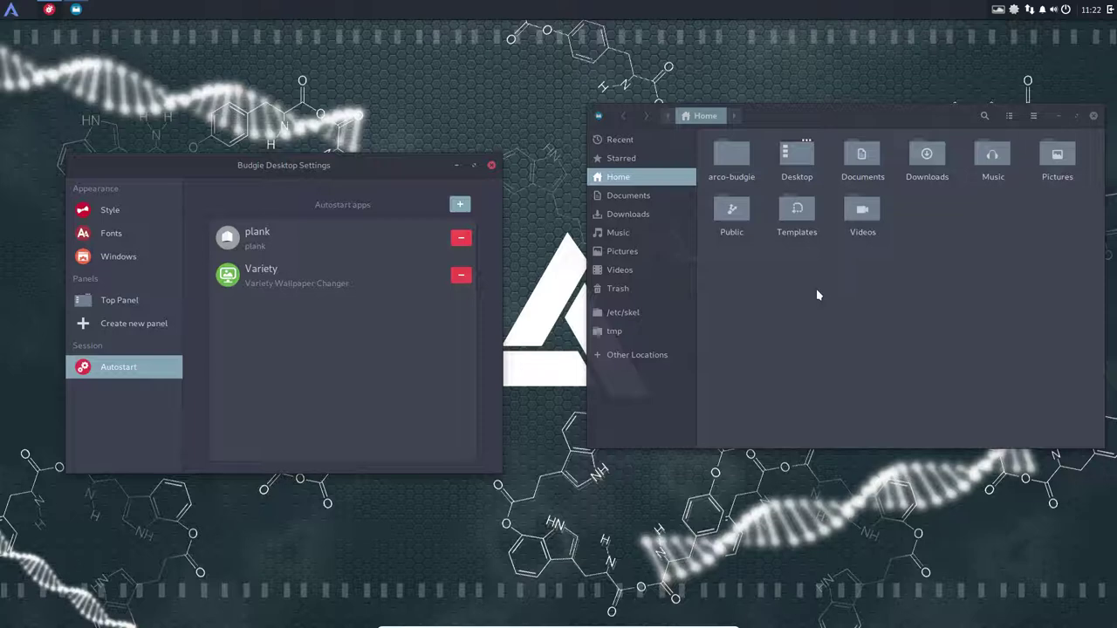
pyautogui.click(819, 325)
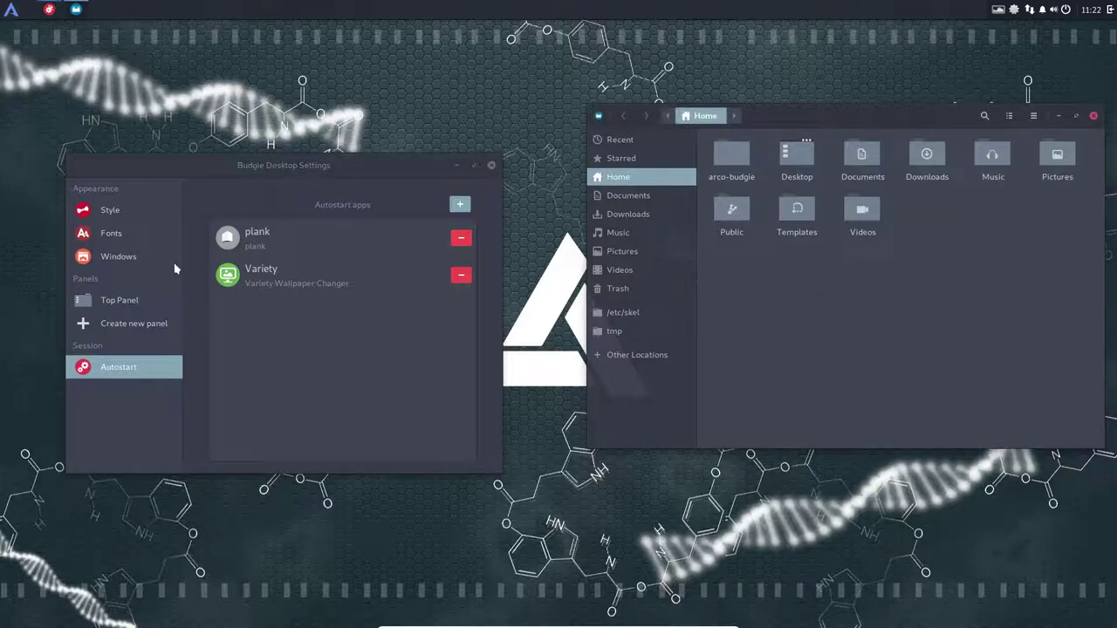
# - Close Budgie Desktop Settings and move the file manager window higher on the desktop
pyautogui.moveTo(320, 175); pyautogui.dragTo(392, 113)
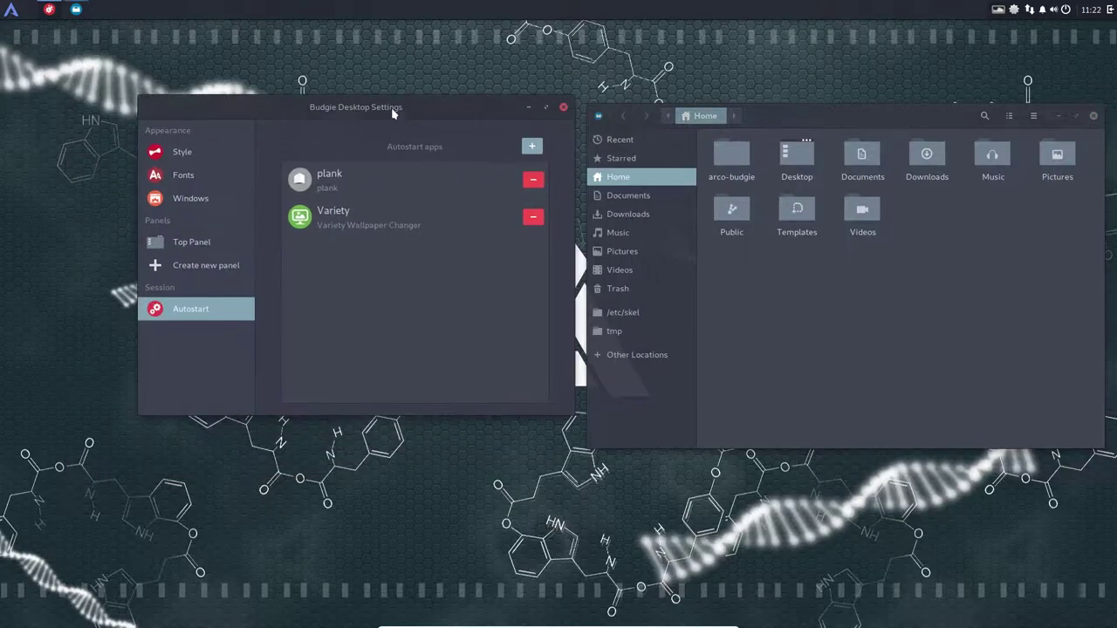
pyautogui.click(564, 110)
pyautogui.moveTo(915, 112); pyautogui.dragTo(889, 70)
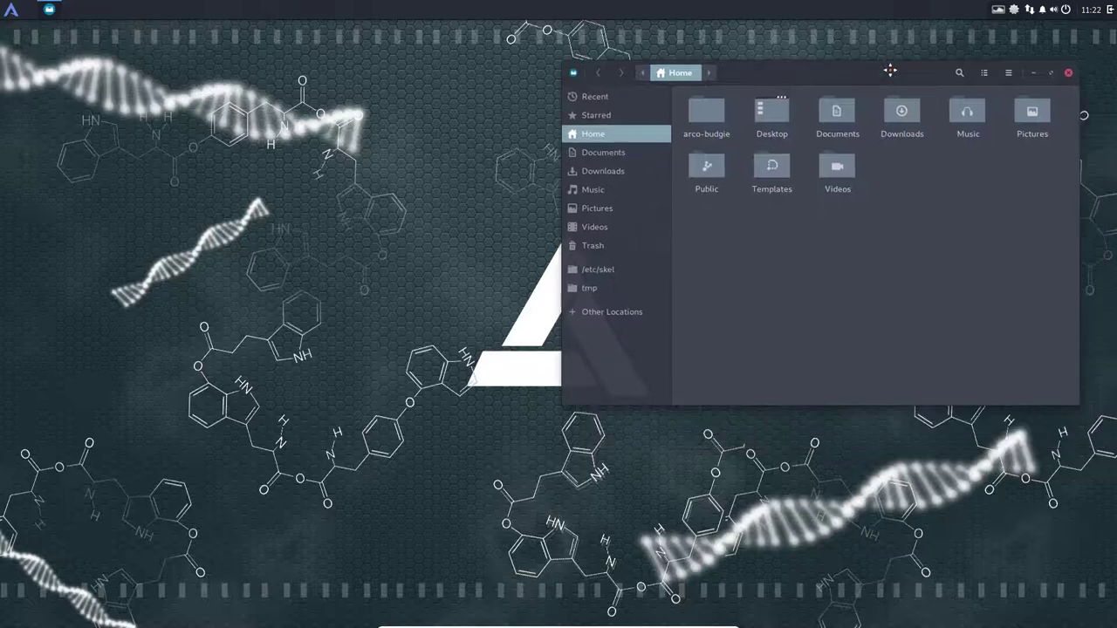
# - Look through the Utilities category of the application menu, search for "twe" and launch Tweaks
pyautogui.click(13, 9)
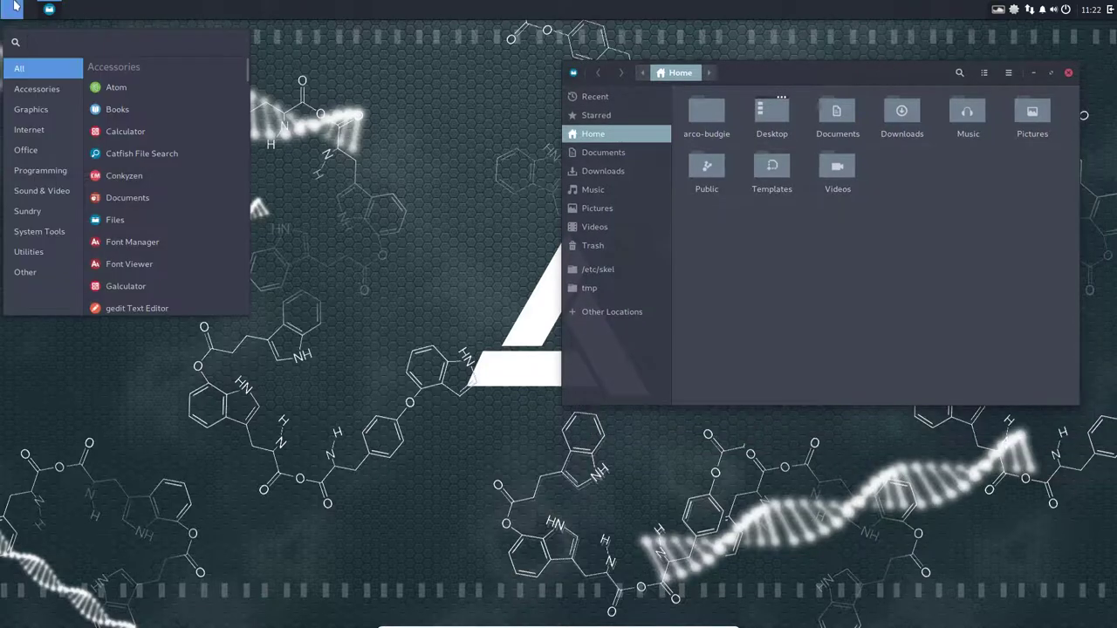
pyautogui.moveTo(33, 259)
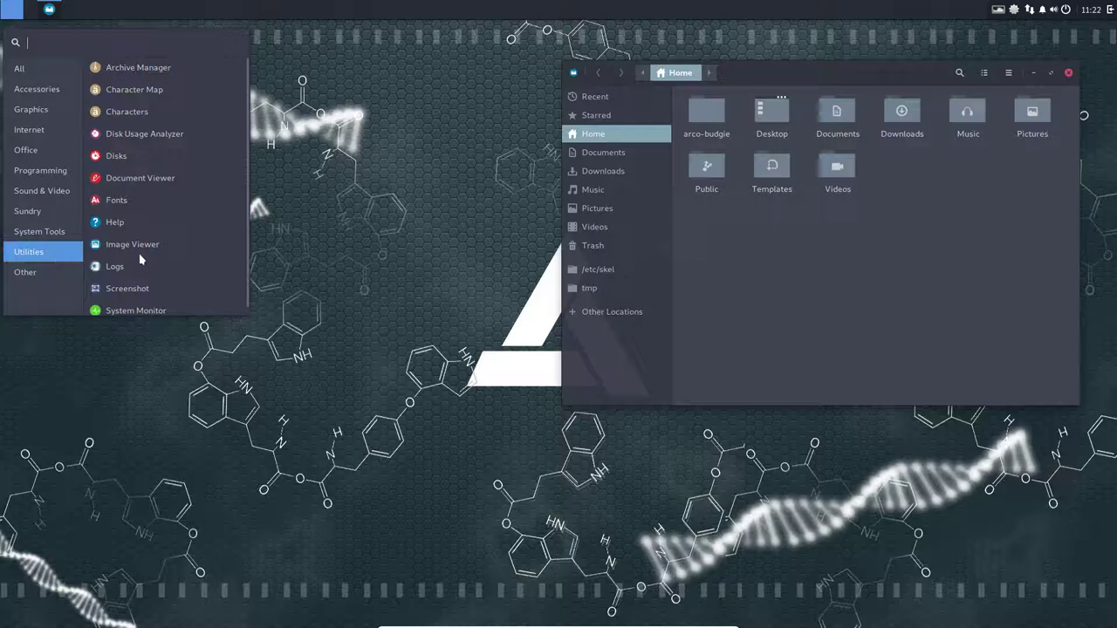
pyautogui.scroll(-1, 139, 253)
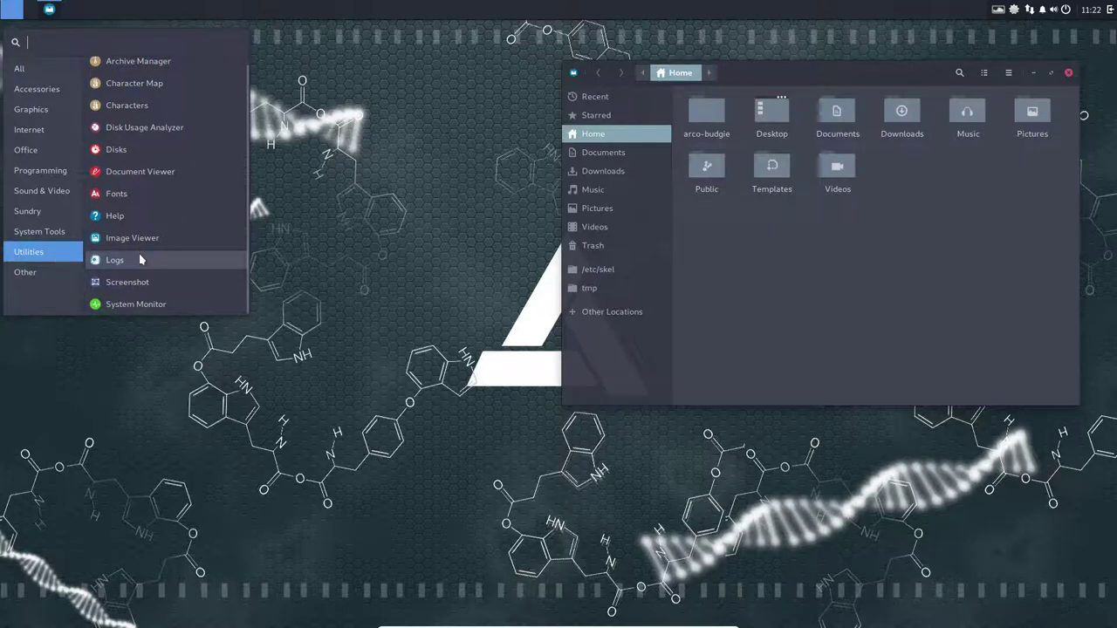
pyautogui.write('tw')
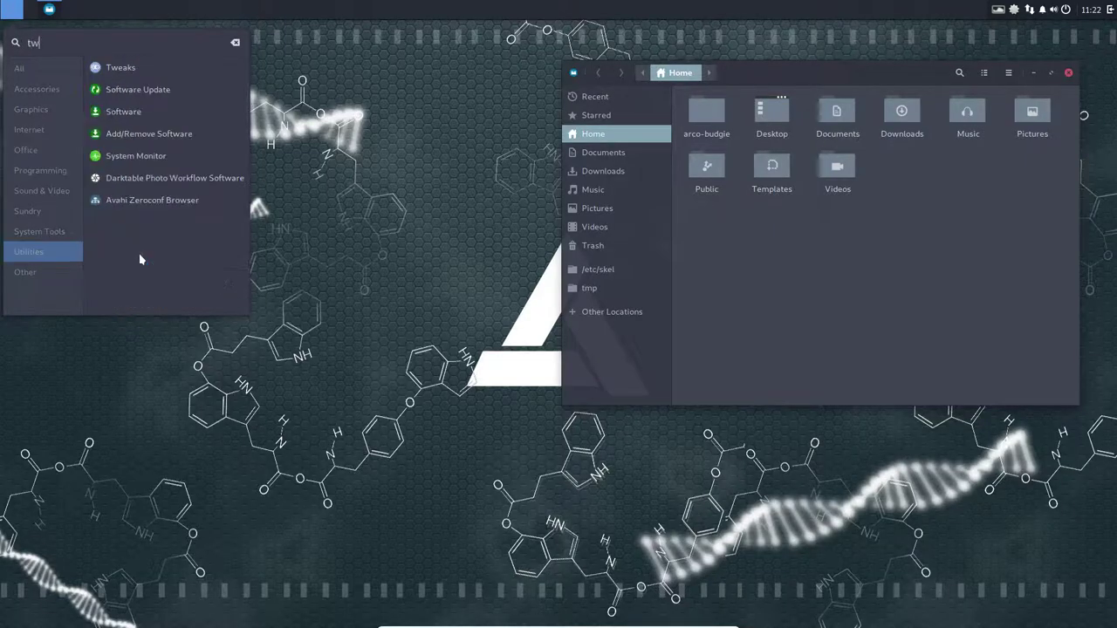
pyautogui.write('e')
pyautogui.click(162, 73)
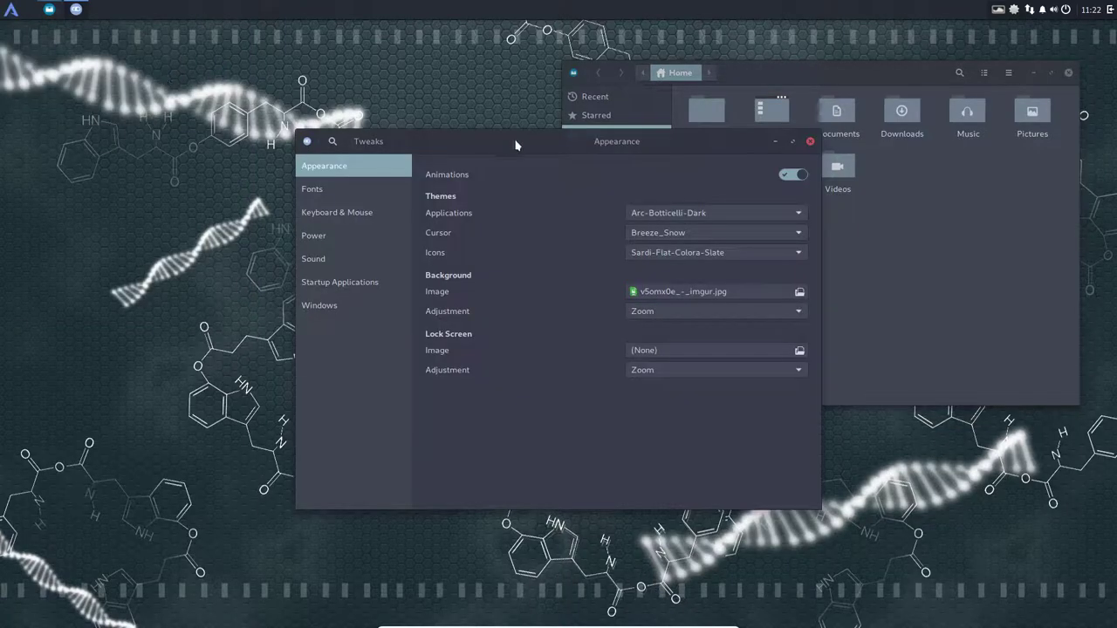
# - Arrange the Tweaks and file manager windows side by side on the desktop without overlap
pyautogui.moveTo(541, 140); pyautogui.dragTo(371, 188)
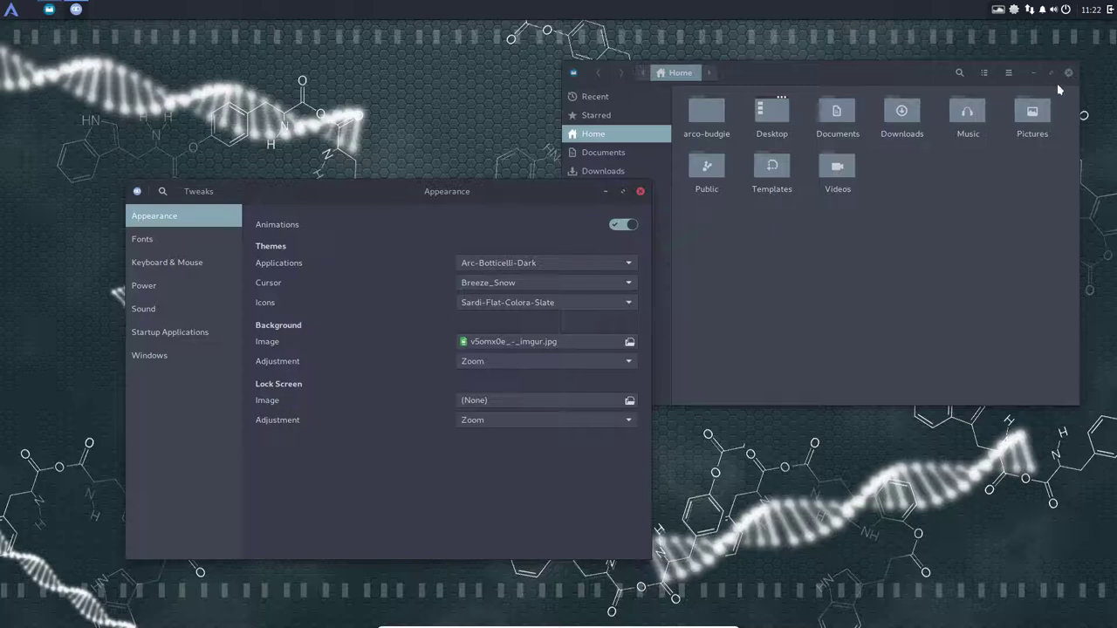
pyautogui.moveTo(927, 79); pyautogui.dragTo(958, 77)
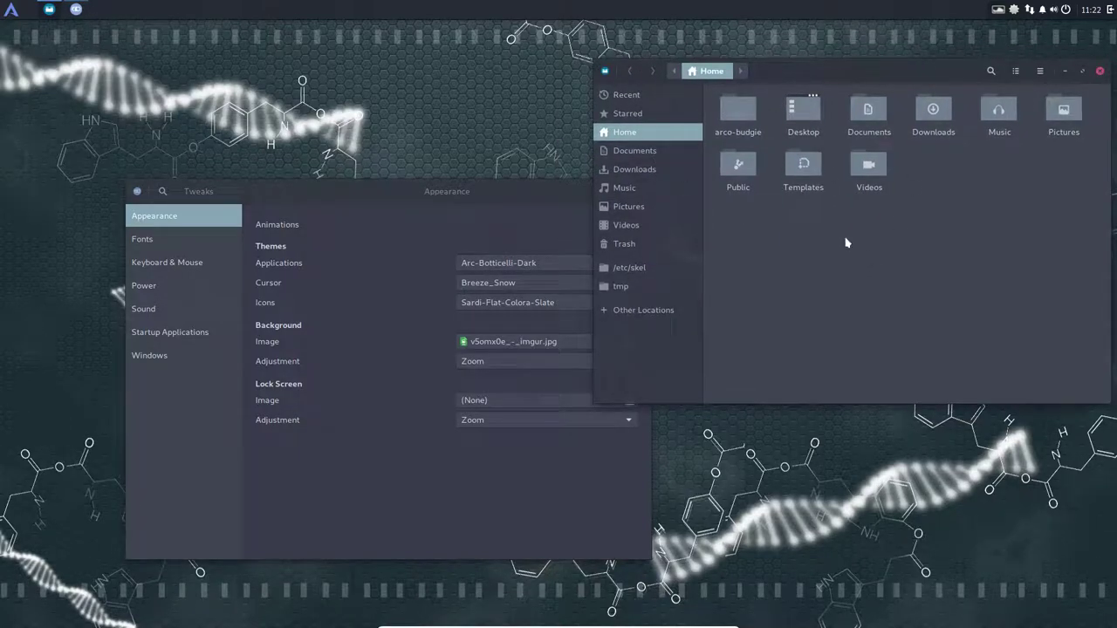
pyautogui.moveTo(498, 190); pyautogui.dragTo(389, 122)
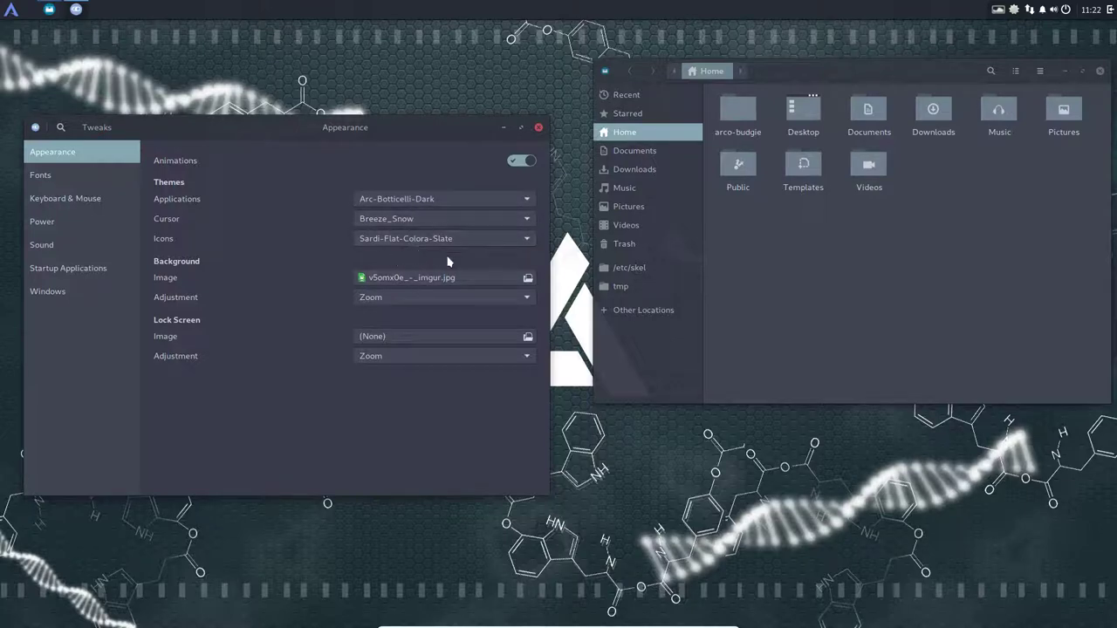
# - Examine the lock screen image chooser, cancel it, and inspect the Tweaks pages from Fonts through Windows
pyautogui.click(384, 341)
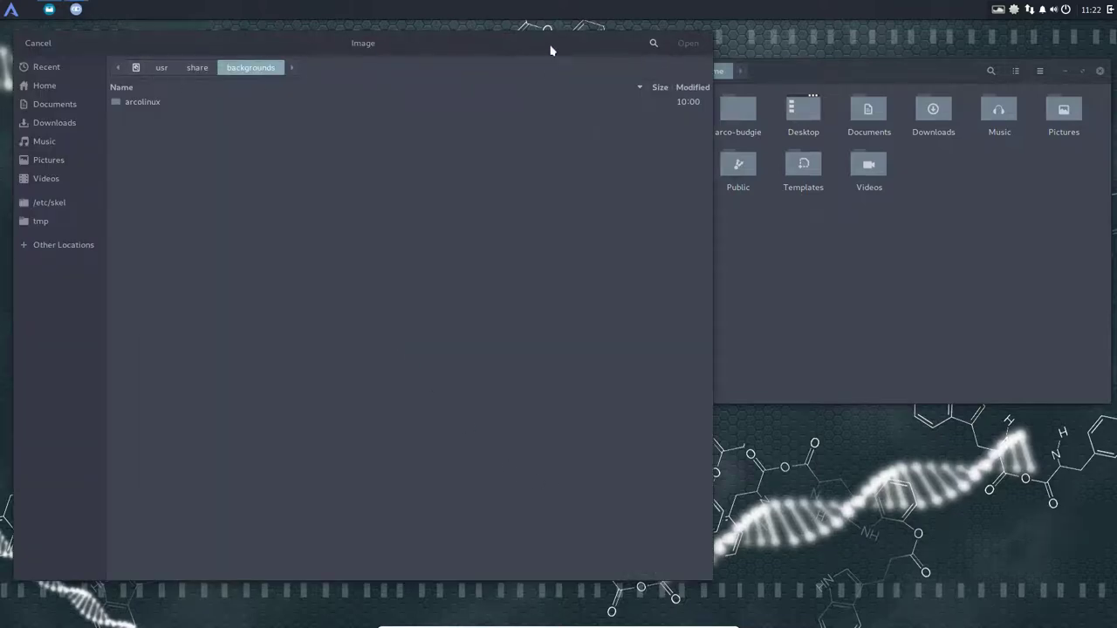
pyautogui.click(38, 43)
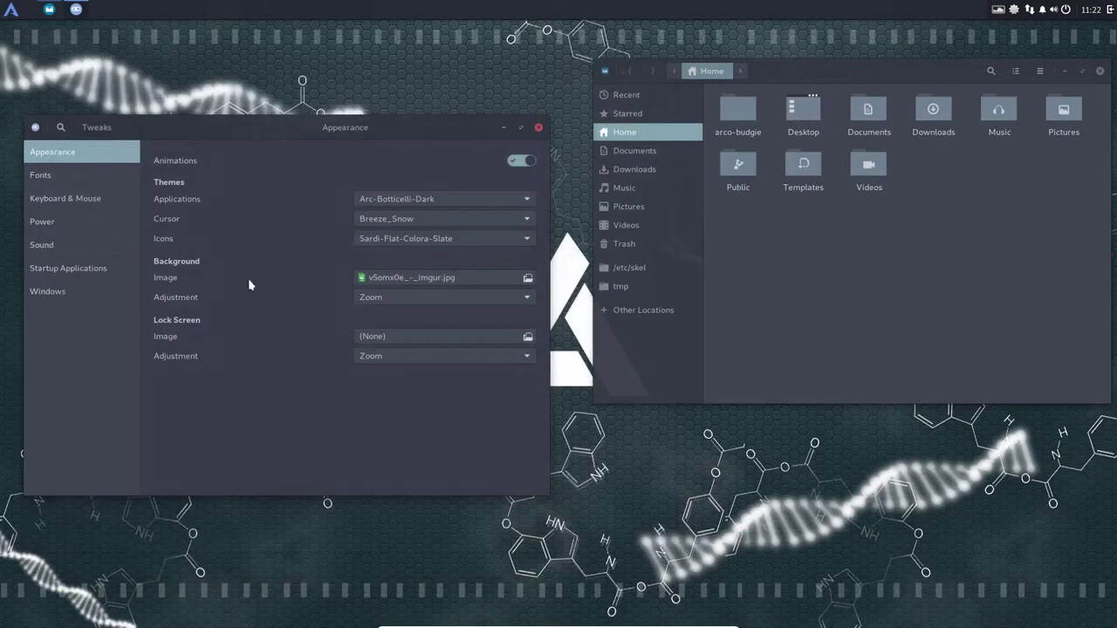
pyautogui.click(50, 178)
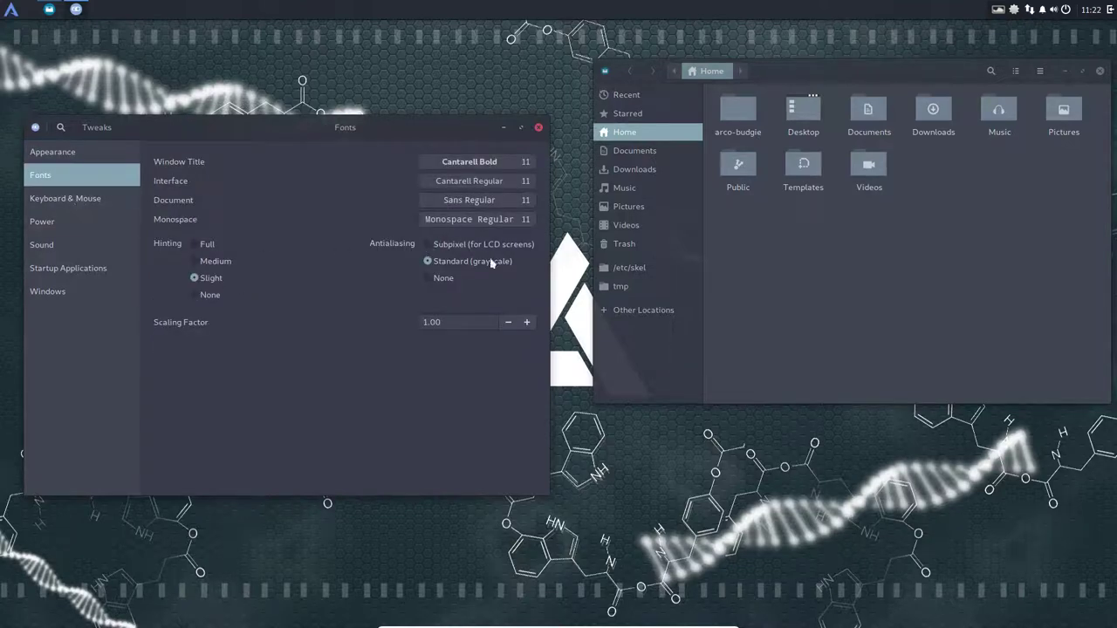
pyautogui.click(72, 200)
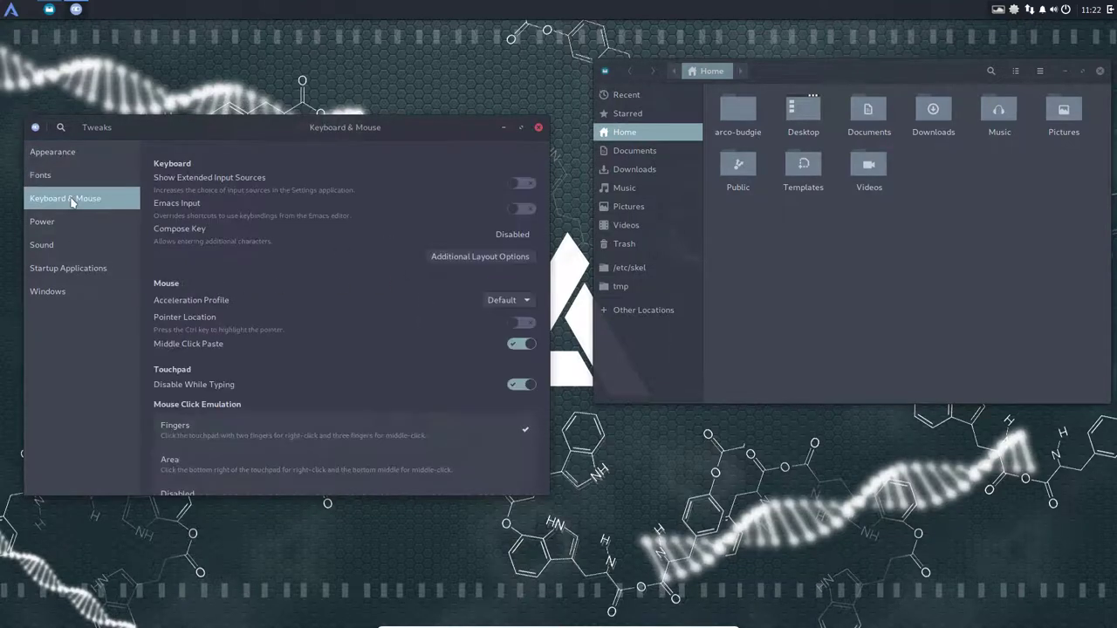
pyautogui.scroll(-1, 364, 325)
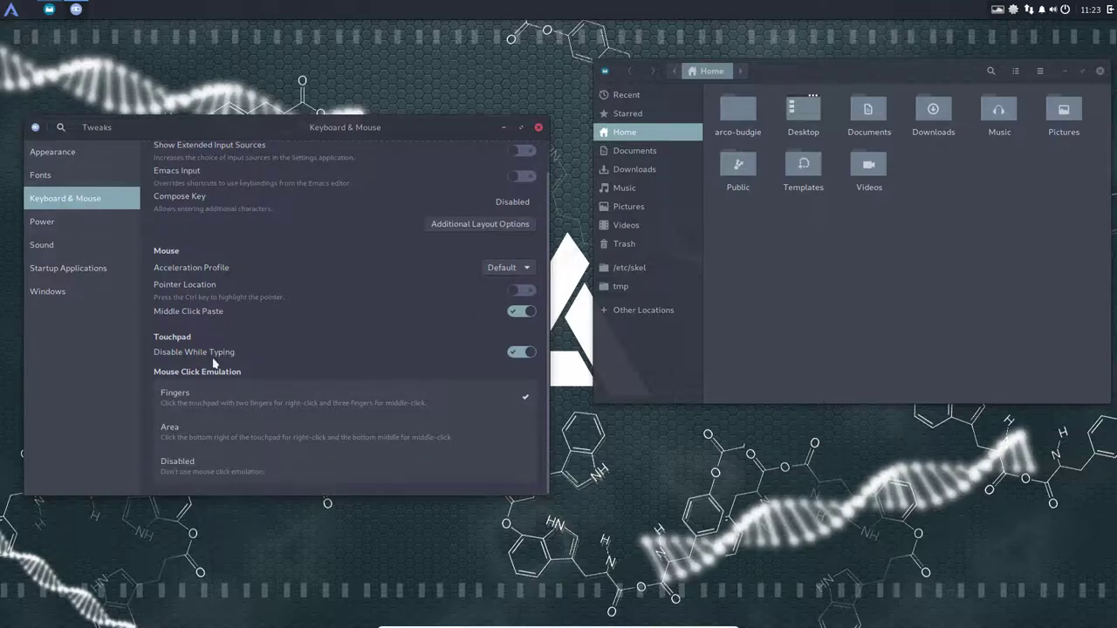
pyautogui.click(75, 229)
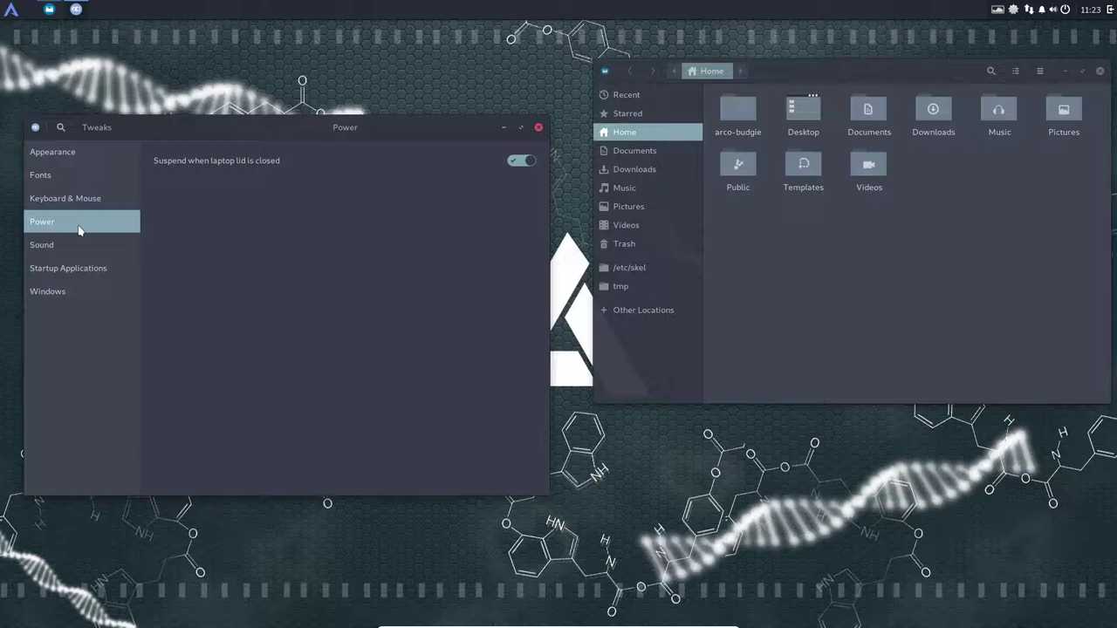
pyautogui.click(89, 253)
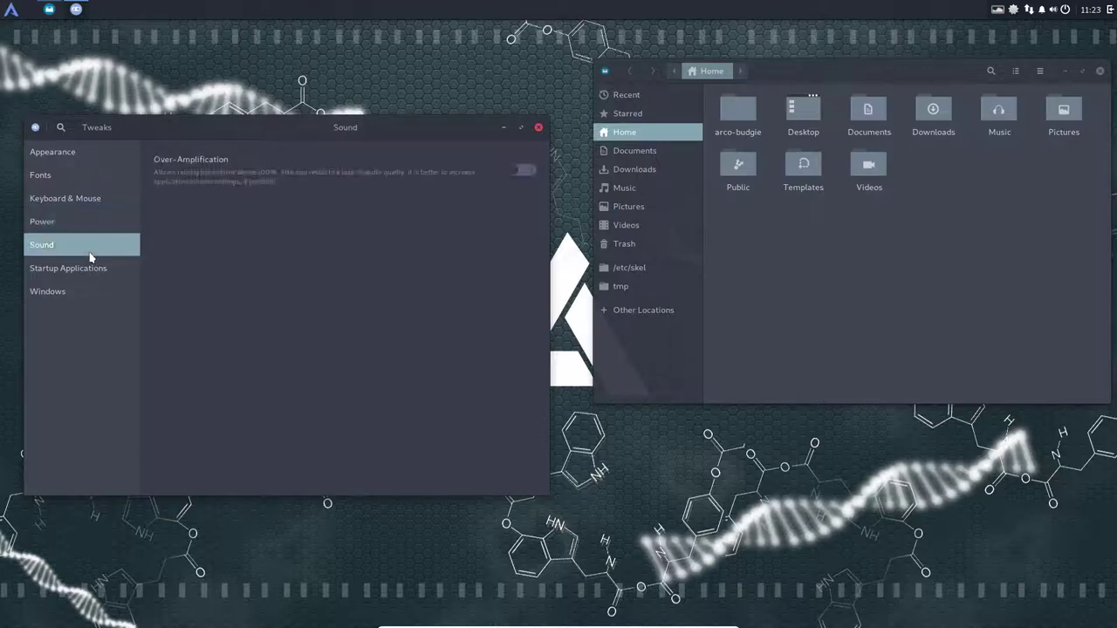
pyautogui.click(78, 275)
pyautogui.click(70, 296)
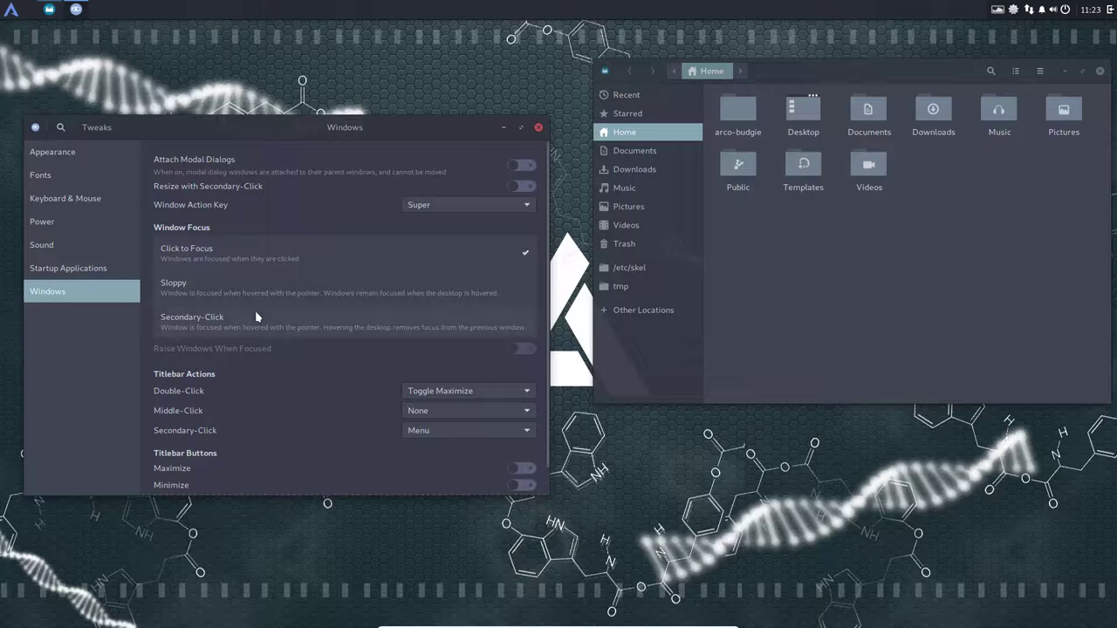
pyautogui.scroll(-1, 256, 317)
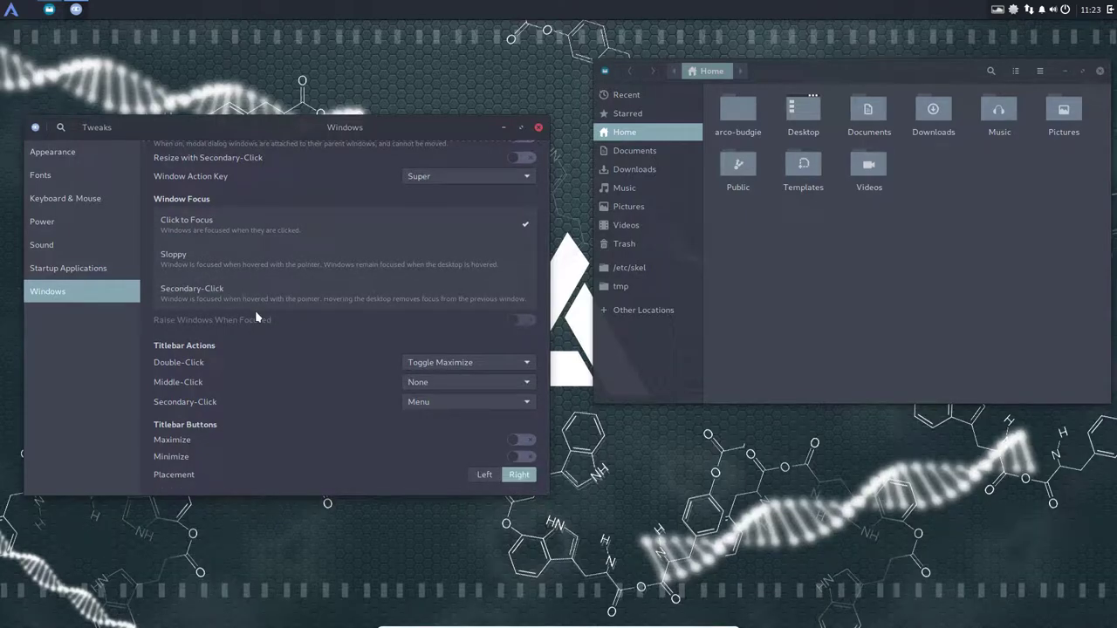
pyautogui.scroll(1, 256, 316)
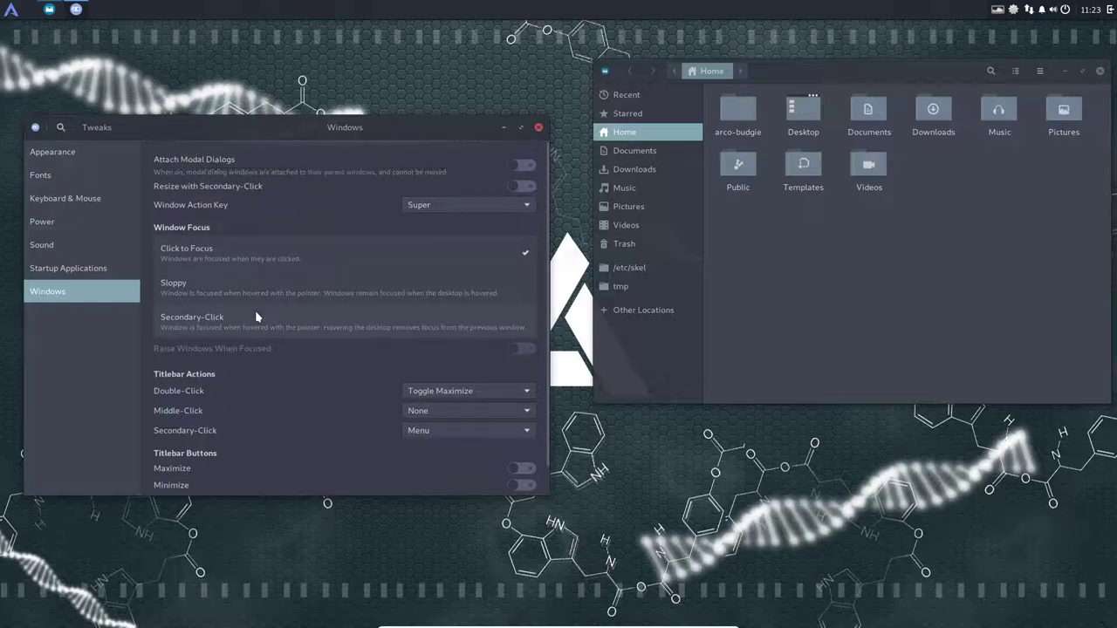
# - Review the Tweaks pages in reverse order, from Startup Applications back to Appearance
pyautogui.click(65, 270)
pyautogui.click(57, 248)
pyautogui.click(59, 220)
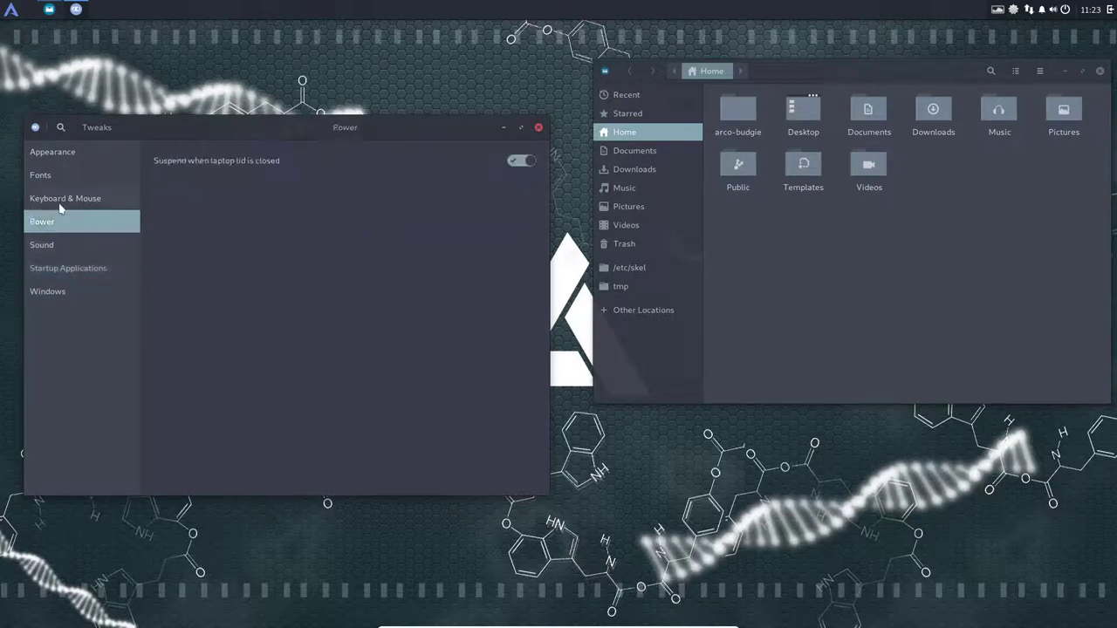
pyautogui.click(63, 200)
pyautogui.click(55, 174)
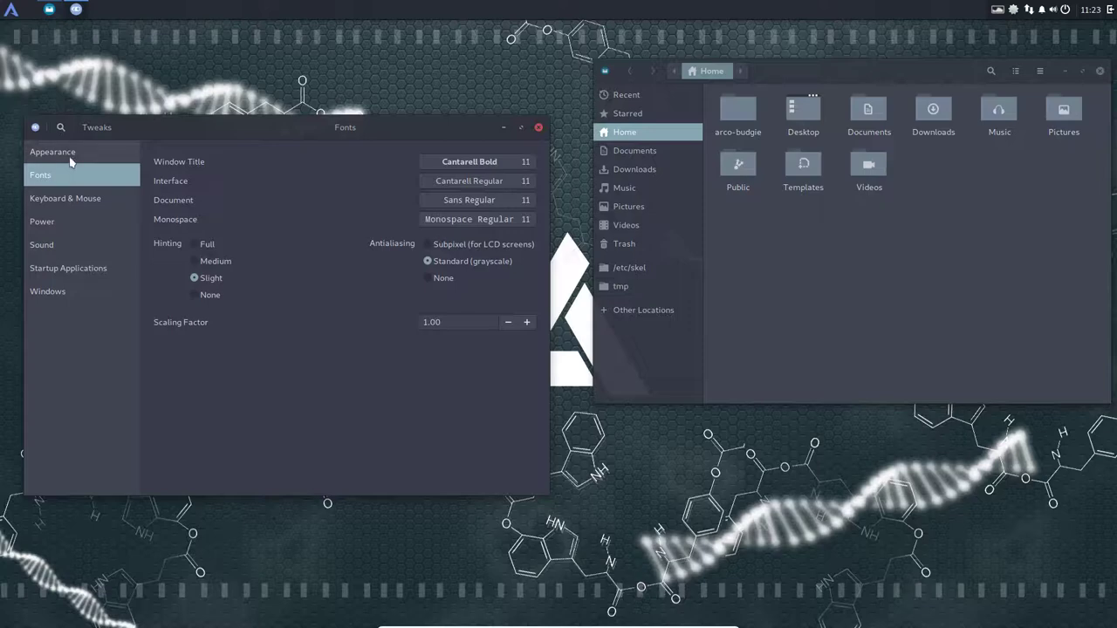
pyautogui.click(69, 154)
# - Close Tweaks and move the file manager window closer to the middle of the desktop
pyautogui.click(537, 127)
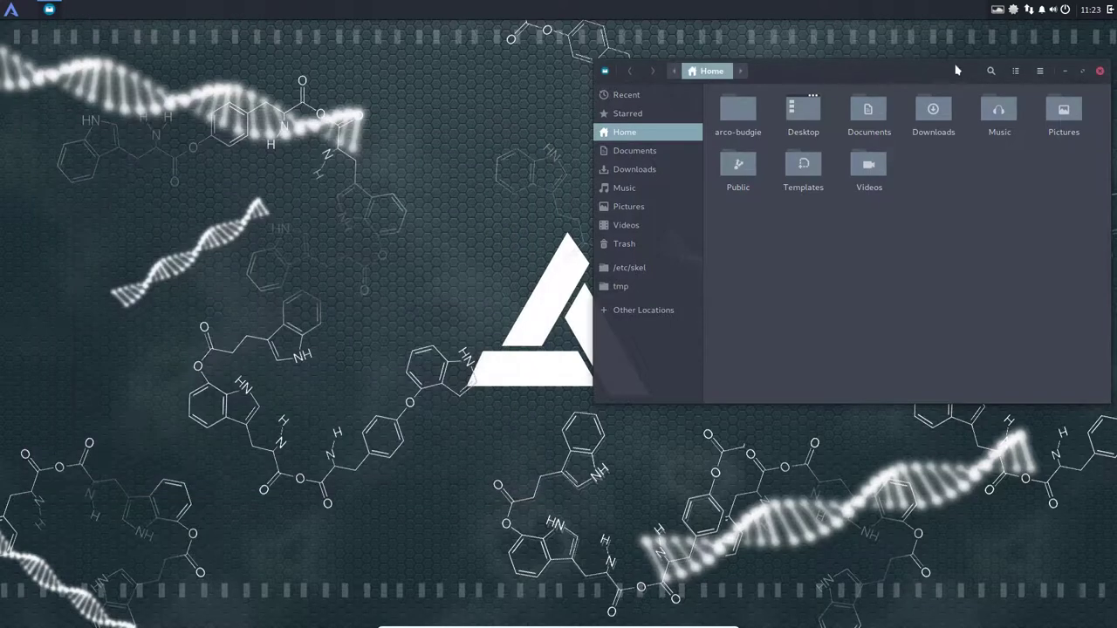
pyautogui.moveTo(962, 68); pyautogui.dragTo(901, 113)
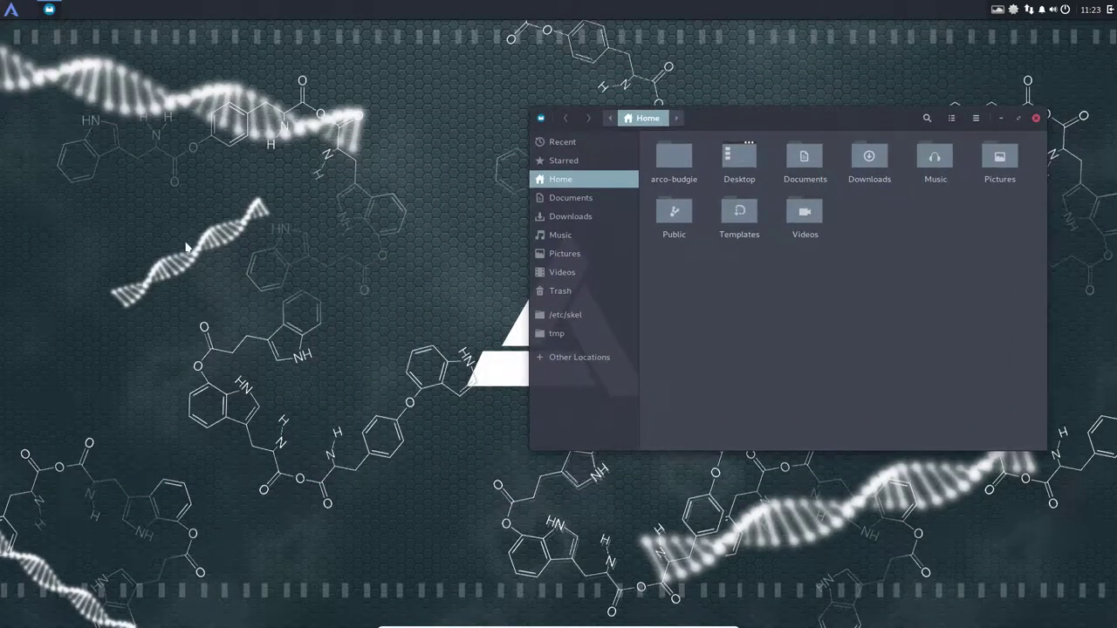
# - Search the application menu for "keyb" and clear the search
pyautogui.click(12, 11)
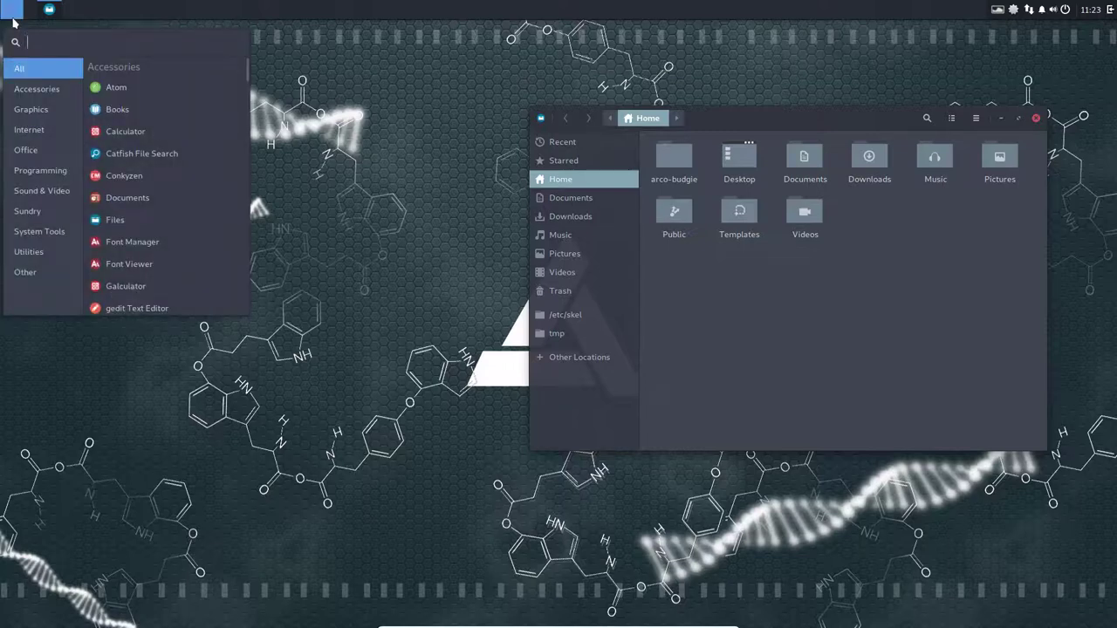
pyautogui.write('keyb')
pyautogui.press('BackSpace')
pyautogui.press('BackSpace')
pyautogui.press('BackSpace')
pyautogui.press('BackSpace')
# - Check the applications in the Utilities category and reopen Tweaks by searching for "twe"
pyautogui.moveTo(50, 251)
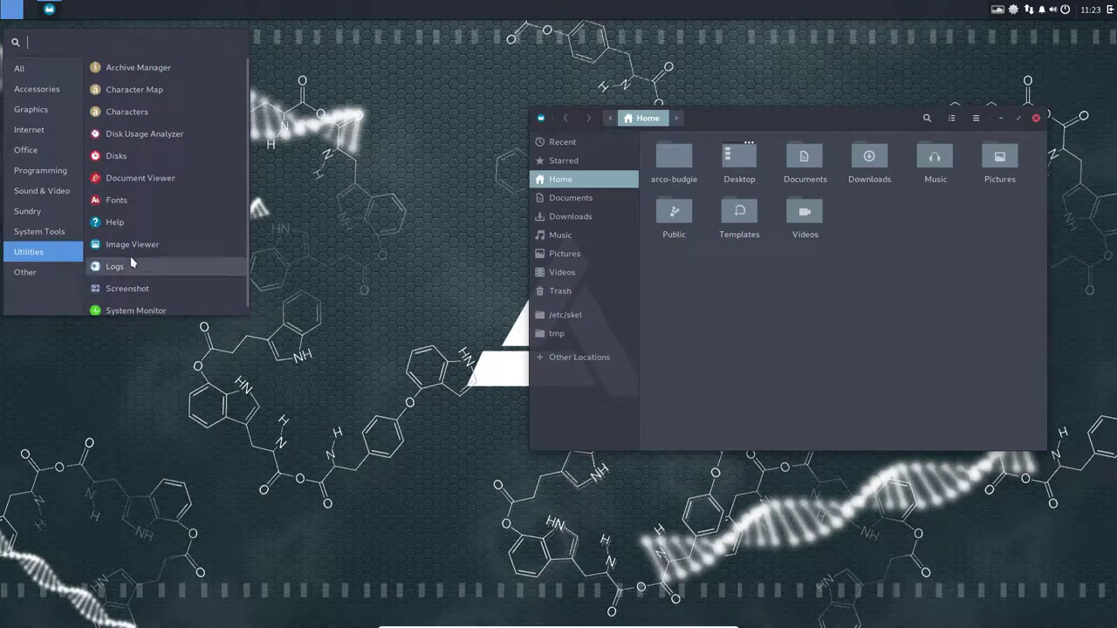
pyautogui.scroll(-1, 130, 256)
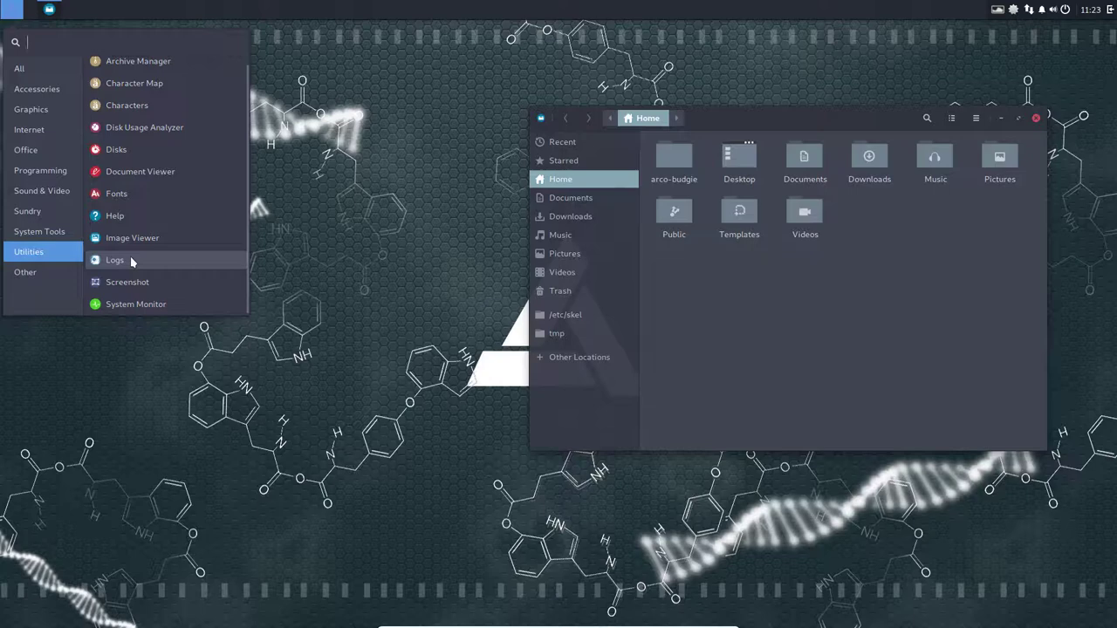
pyautogui.write('twe')
pyautogui.click(123, 68)
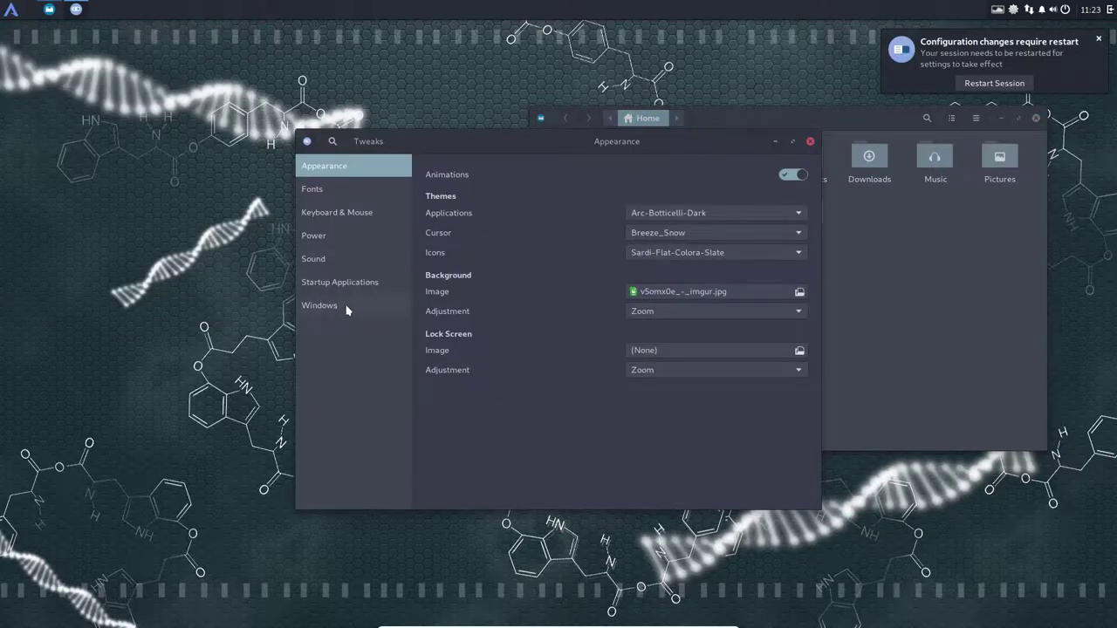
# - Examine the Windows, Startup Applications, Keyboard & Mouse and Fonts pages of Tweaks, and close the open windows
pyautogui.click(349, 307)
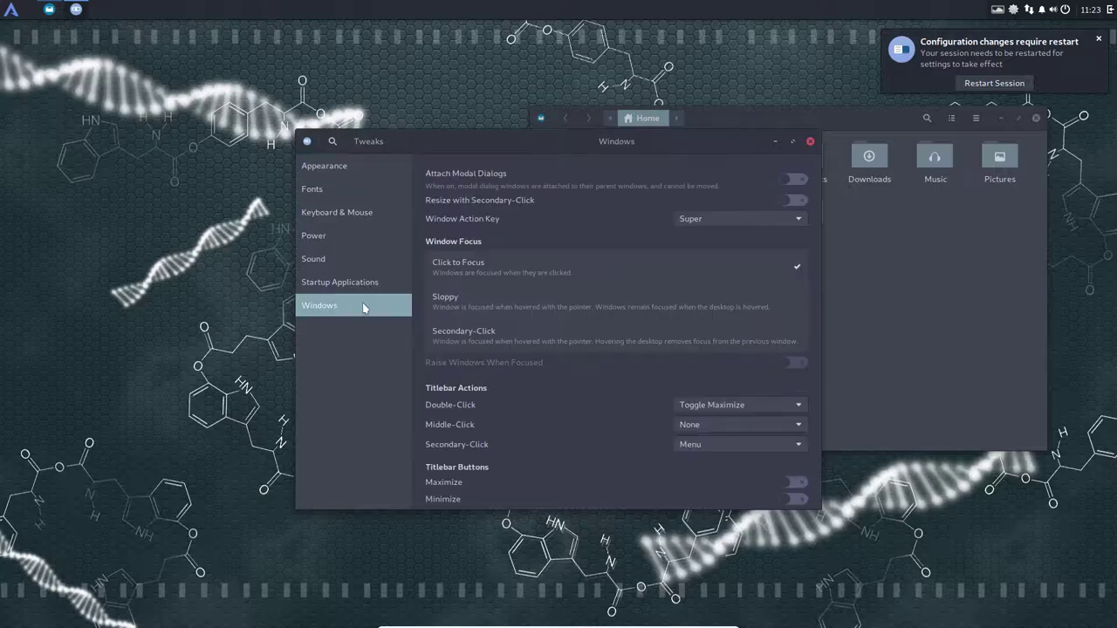
pyautogui.click(368, 288)
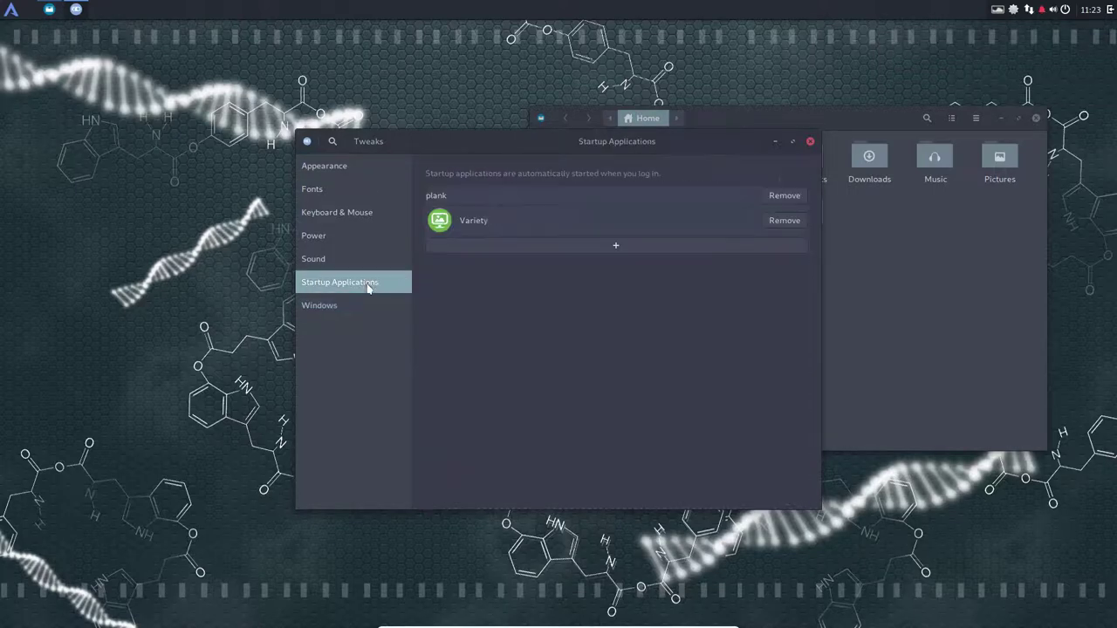
pyautogui.click(362, 216)
pyautogui.scroll(-1, 598, 418)
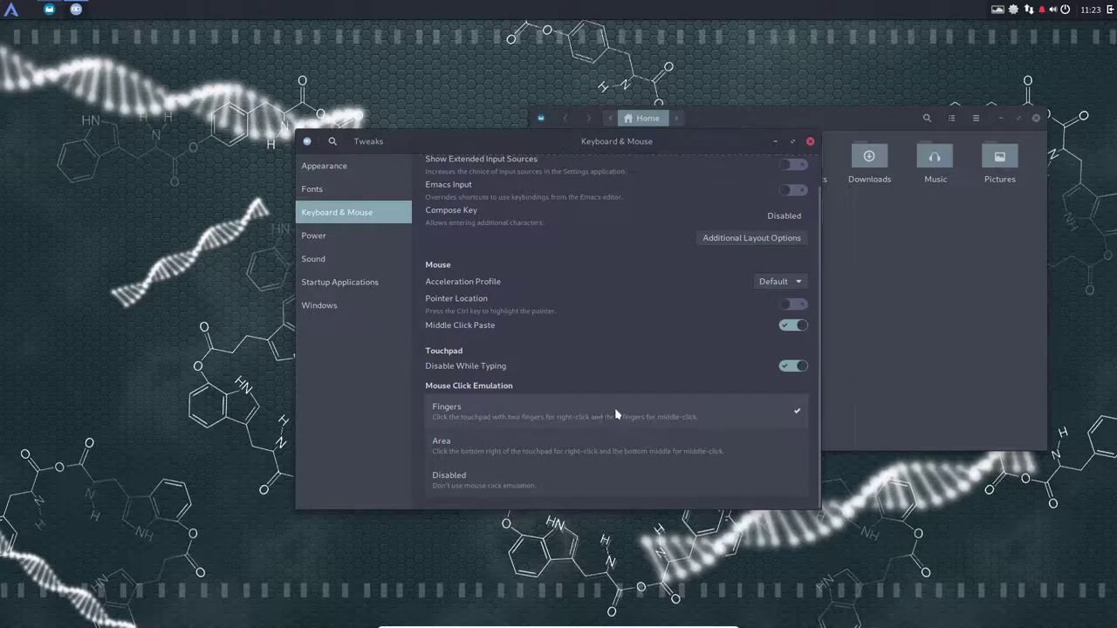
pyautogui.scroll(1, 616, 412)
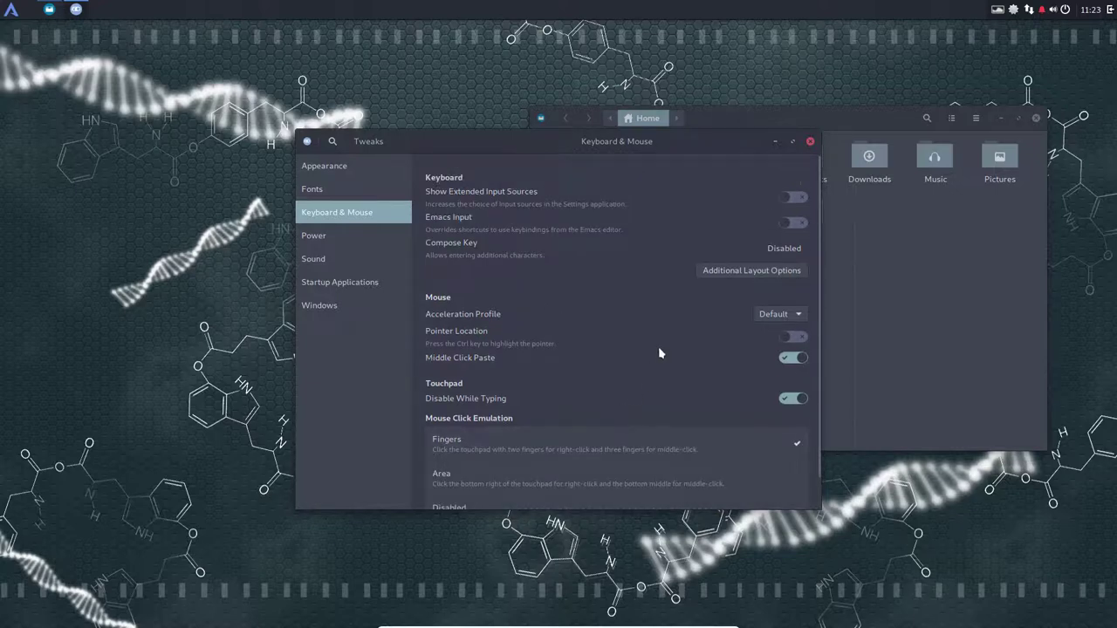
pyautogui.press('Up')
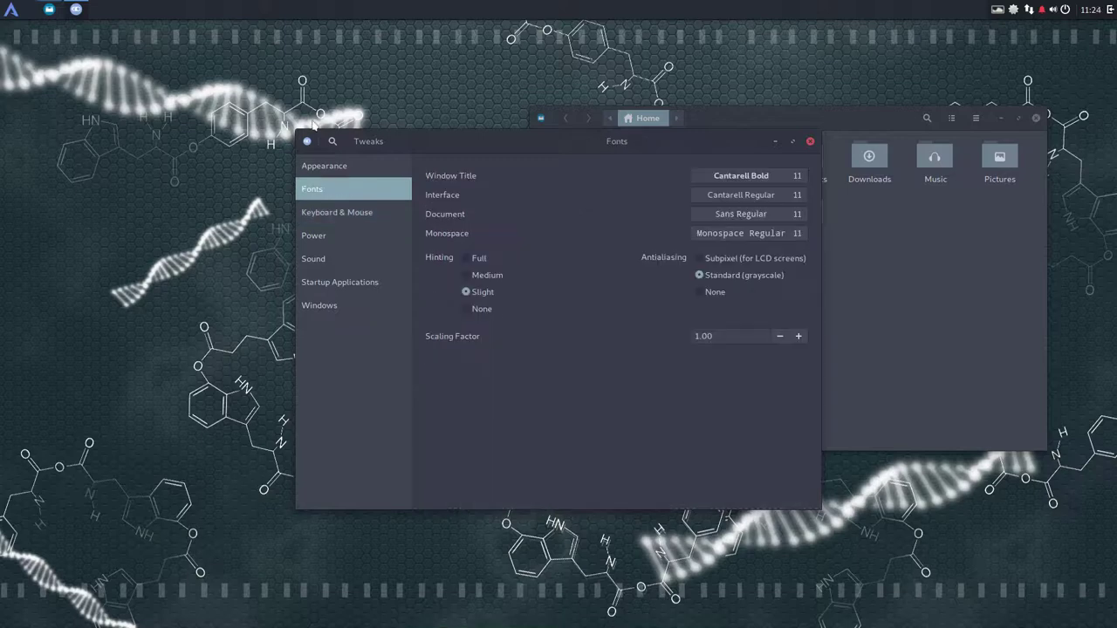
pyautogui.click(810, 143)
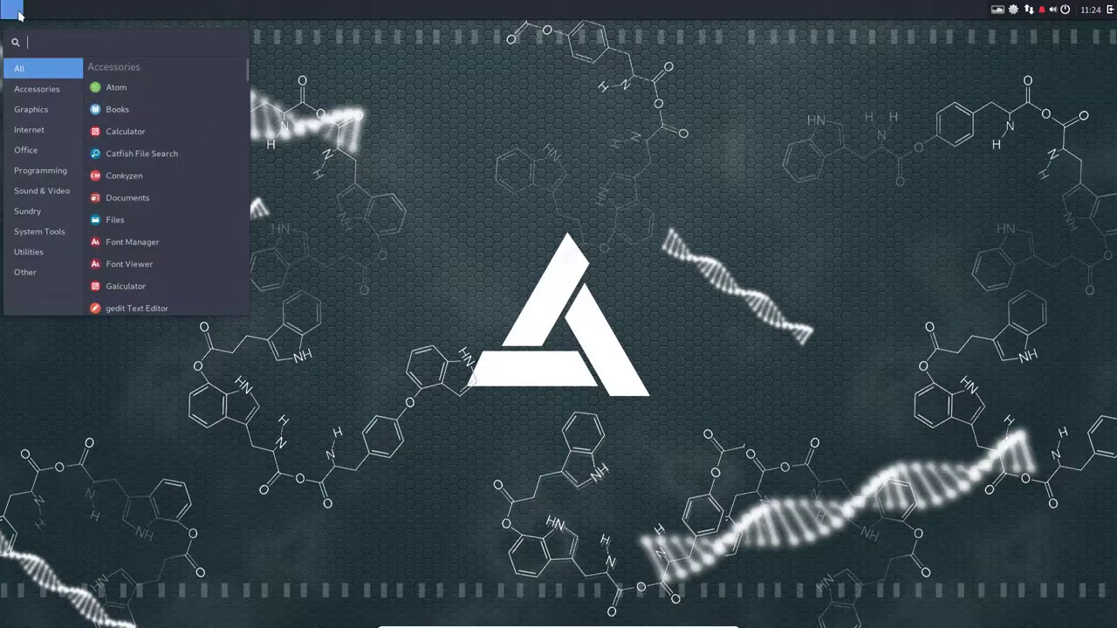
# - Launch Files from the application menu and move its window to the right half of the desktop
pyautogui.moveTo(25, 125)
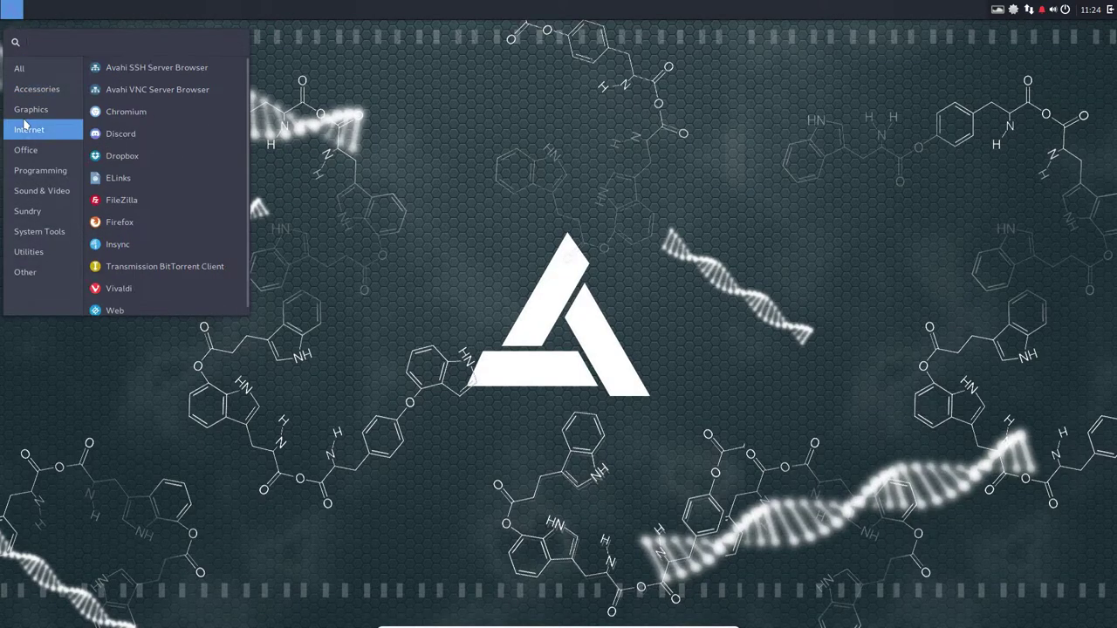
pyautogui.click(485, 254)
pyautogui.click(11, 12)
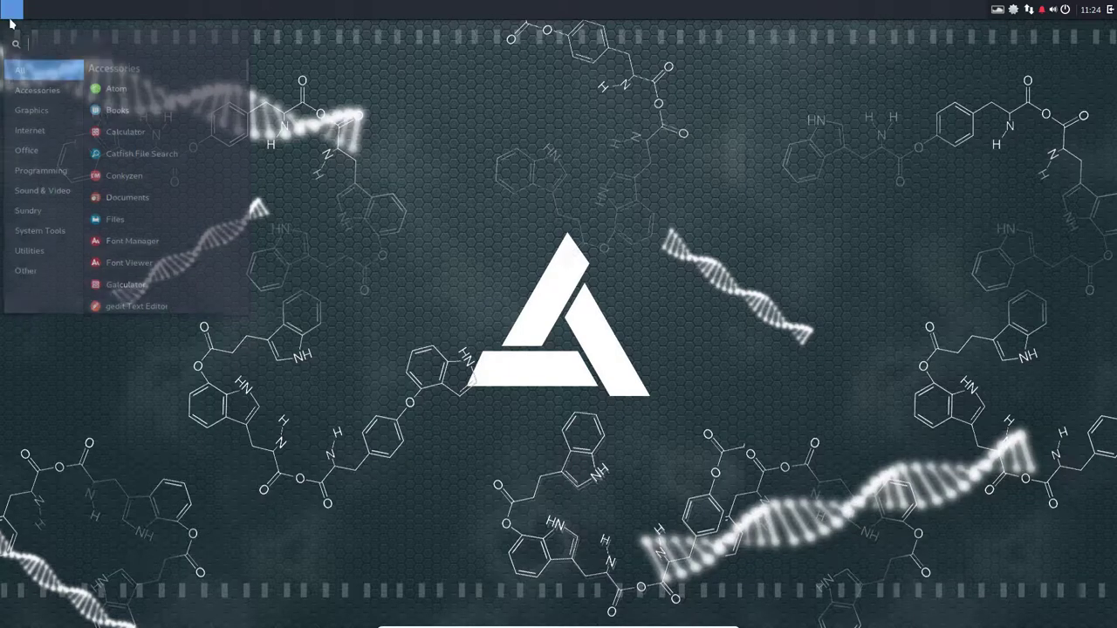
pyautogui.moveTo(50, 111)
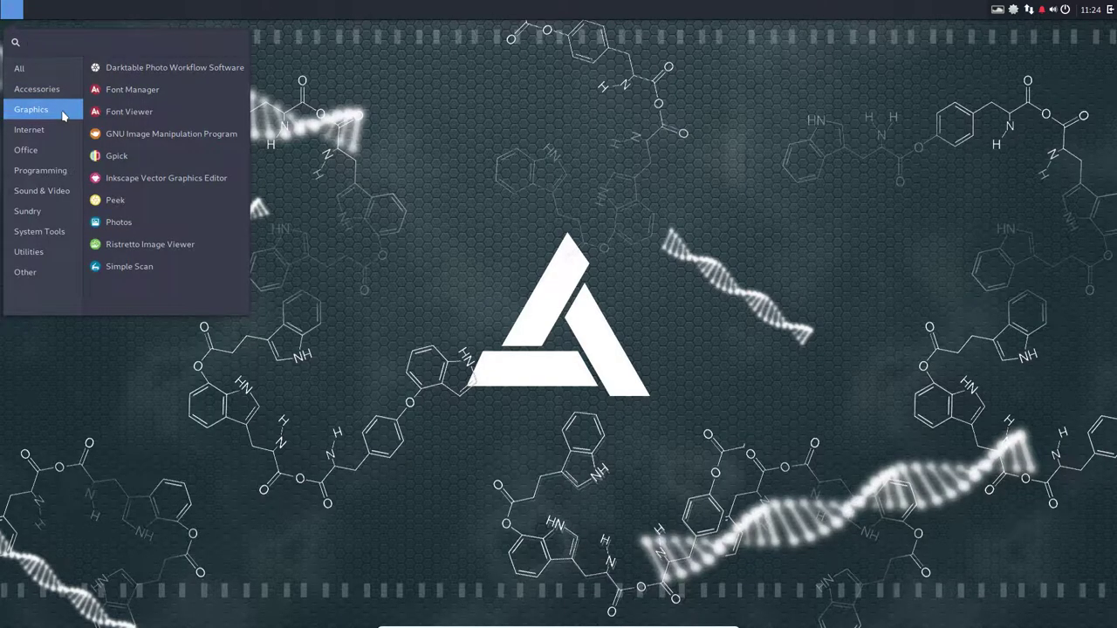
pyautogui.moveTo(56, 74)
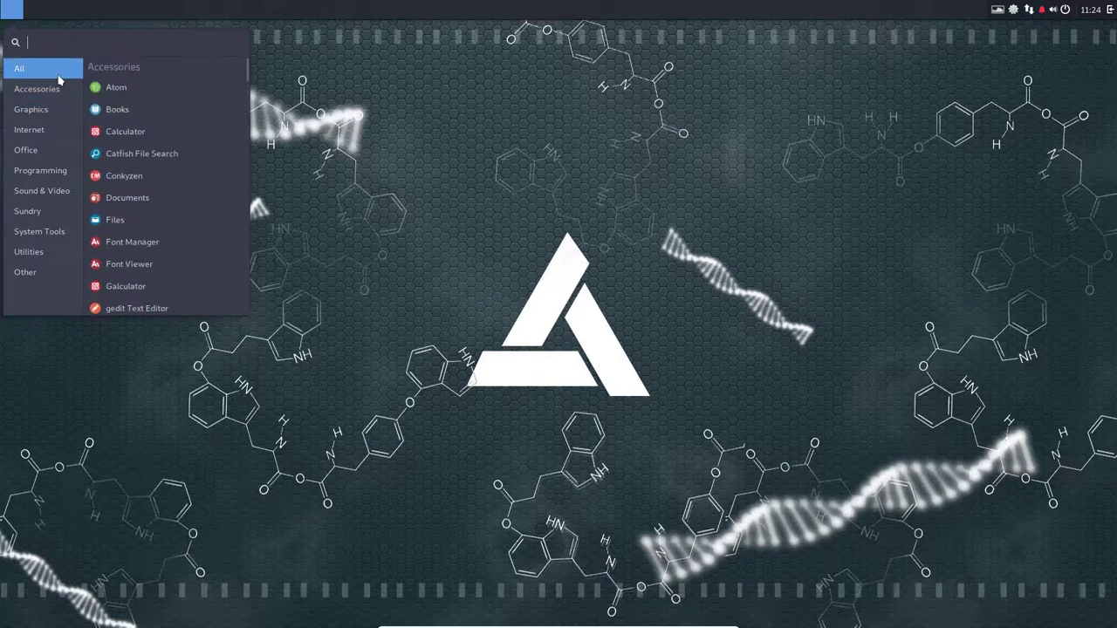
pyautogui.click(114, 220)
pyautogui.moveTo(372, 123); pyautogui.dragTo(886, 120)
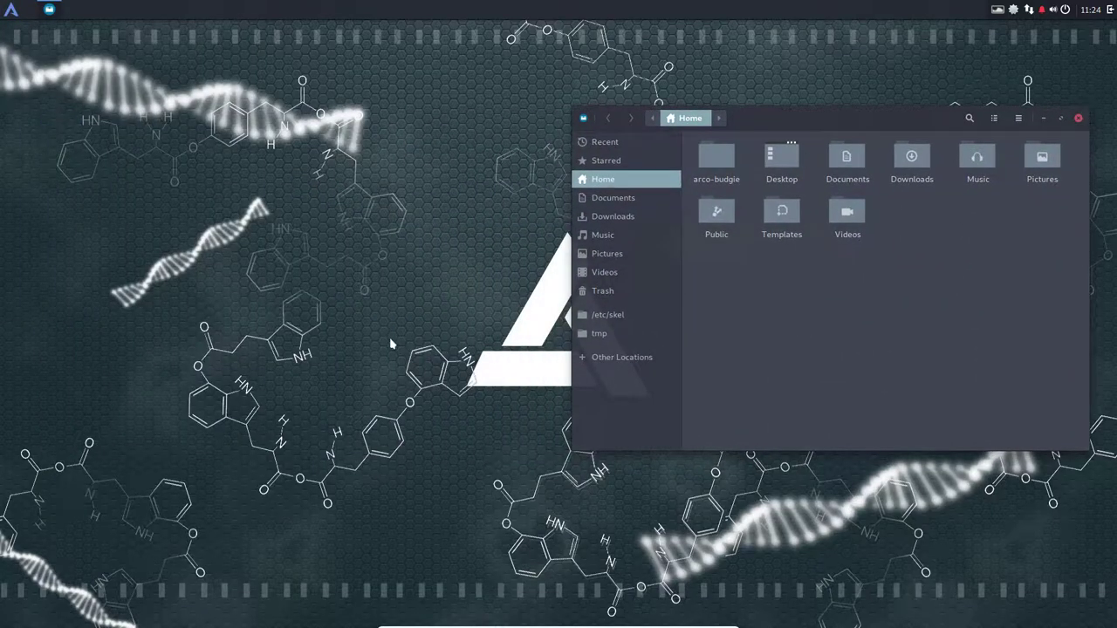